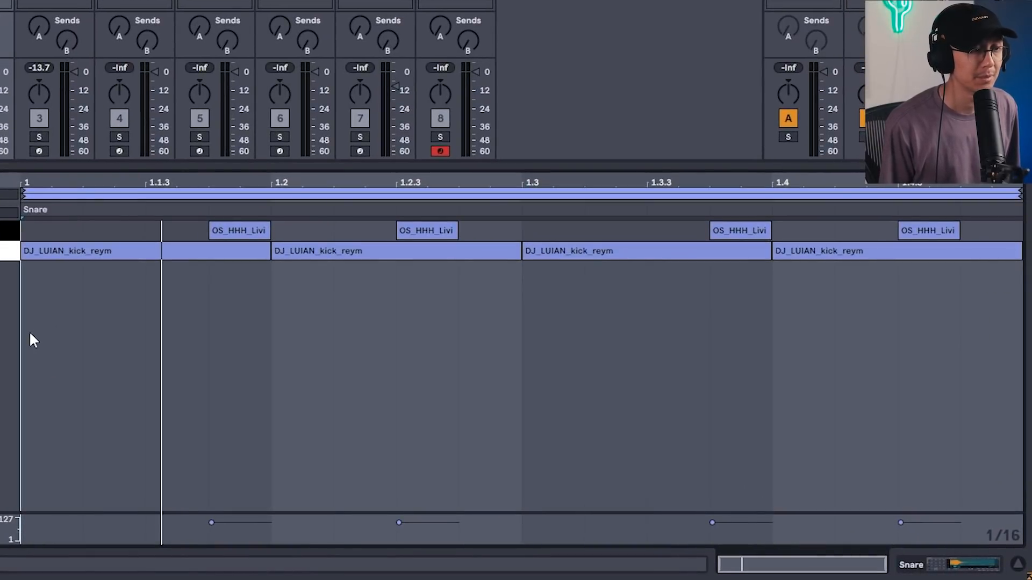
Solo the third track and play back the drum loop to listen to it.
{"action": "key", "text": "space"}
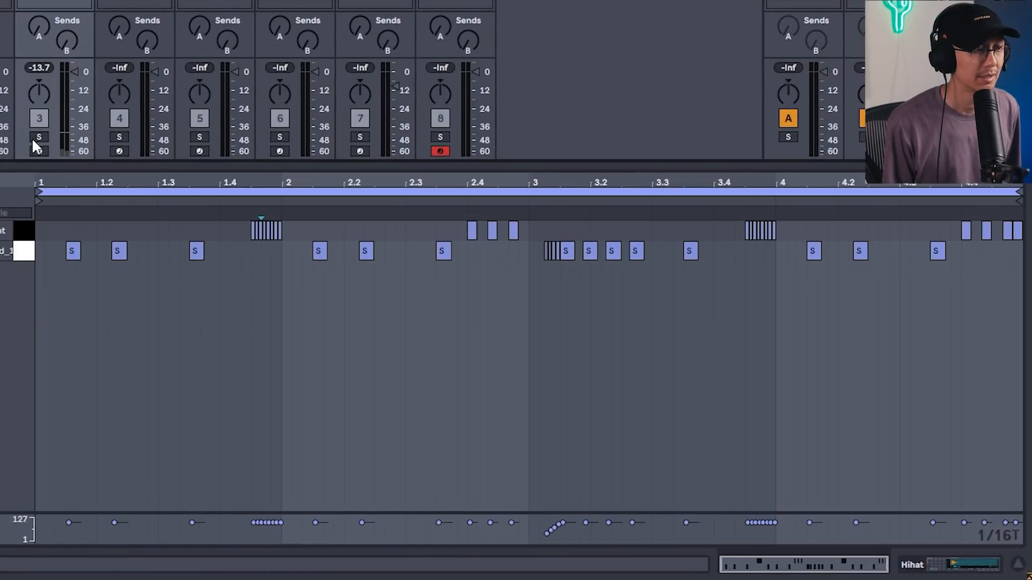
{"action": "left_click", "coordinate": [38, 138]}
{"action": "key", "text": "space"}
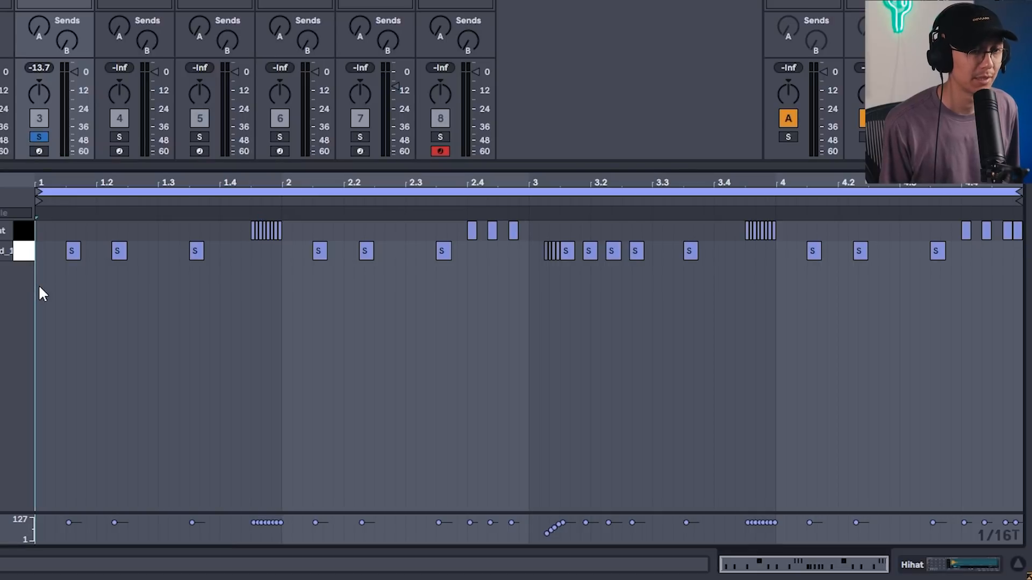
{"action": "key", "text": "space"}
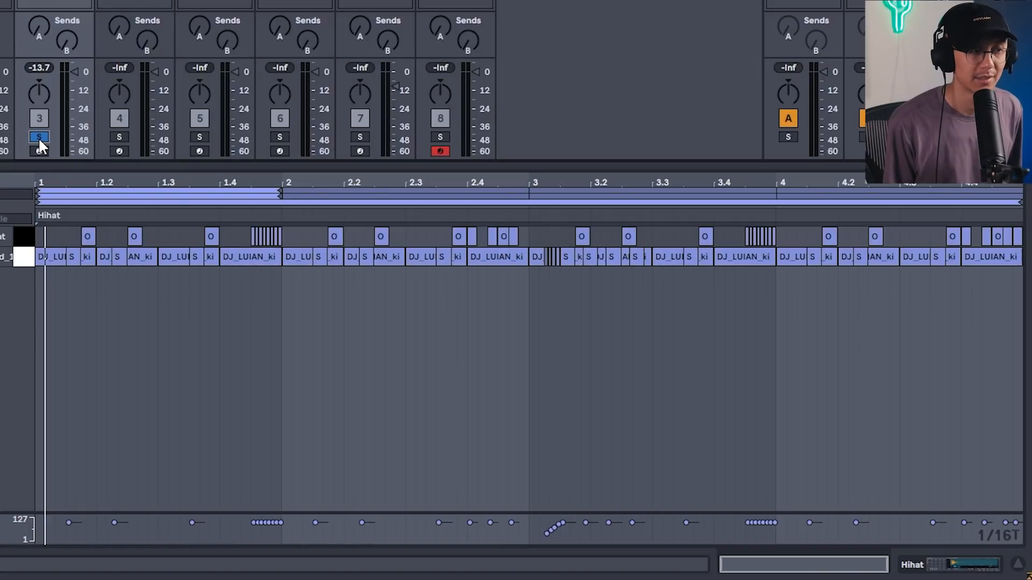
{"action": "key", "text": "space"}
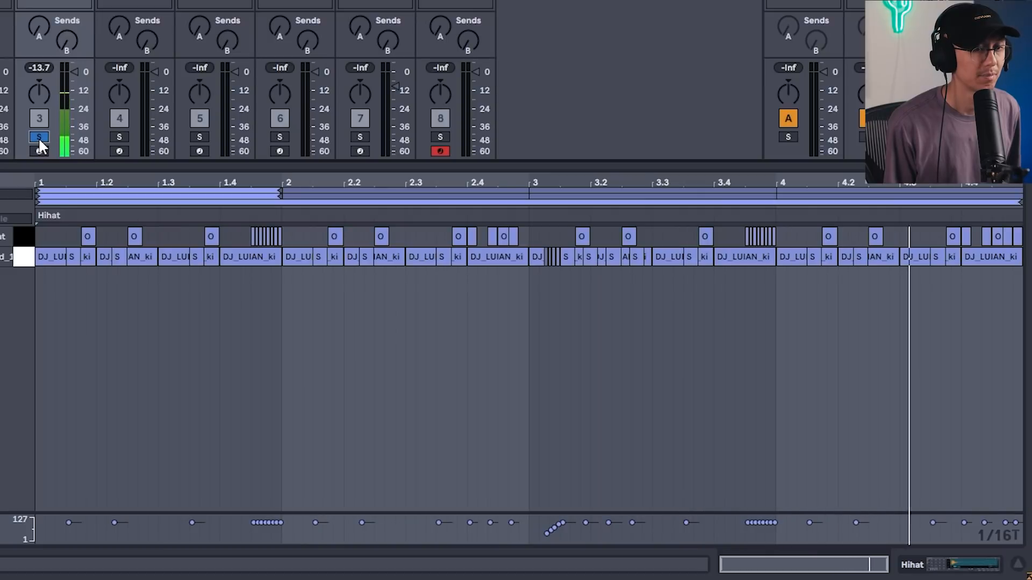
{"action": "key", "text": "space"}
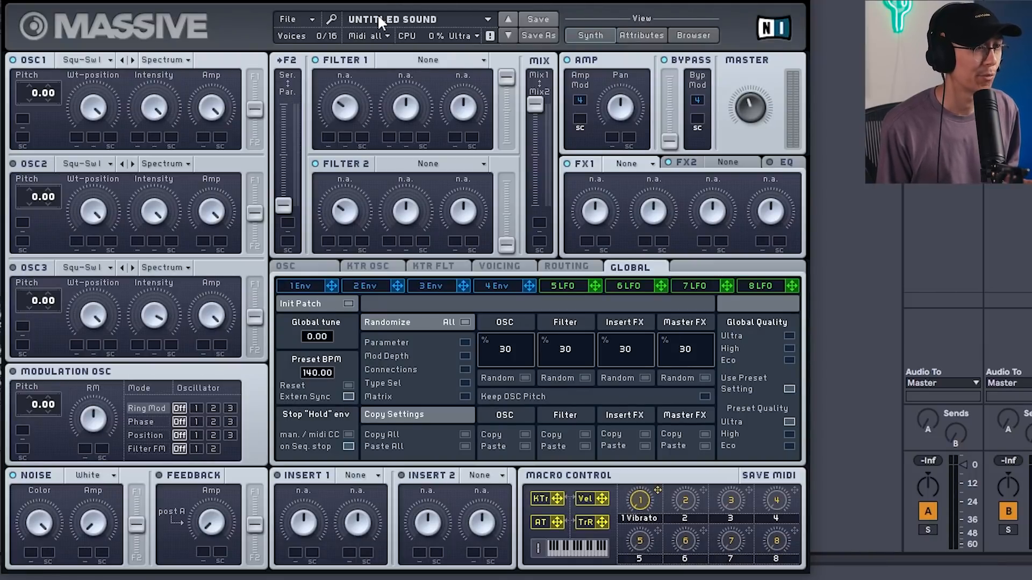
Set the OSC1 and OSC2 wavetables to Sin-Square and turn down OSC2's wavetable position.
{"action": "left_click", "coordinate": [91, 63]}
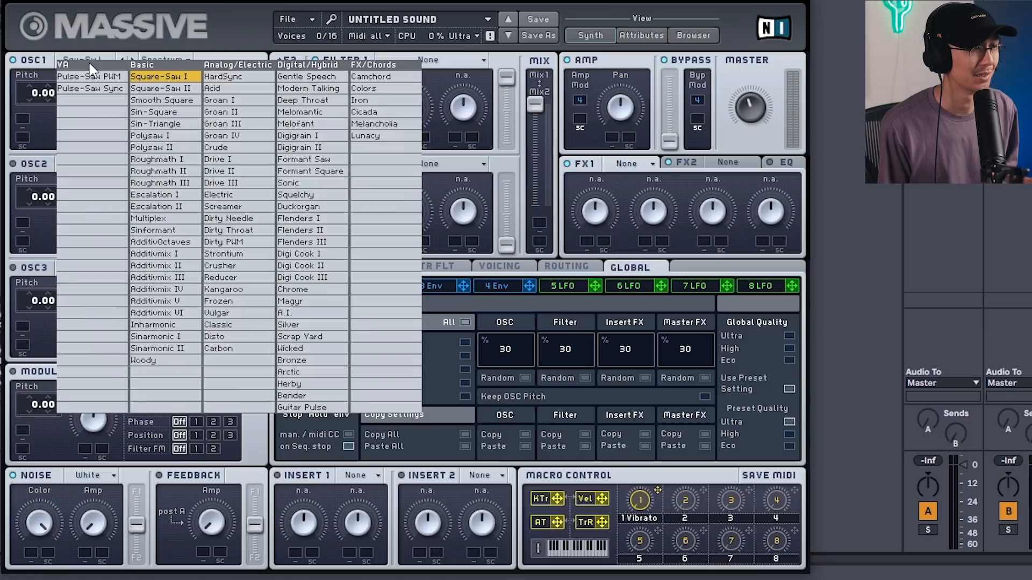
{"action": "left_click", "coordinate": [186, 113]}
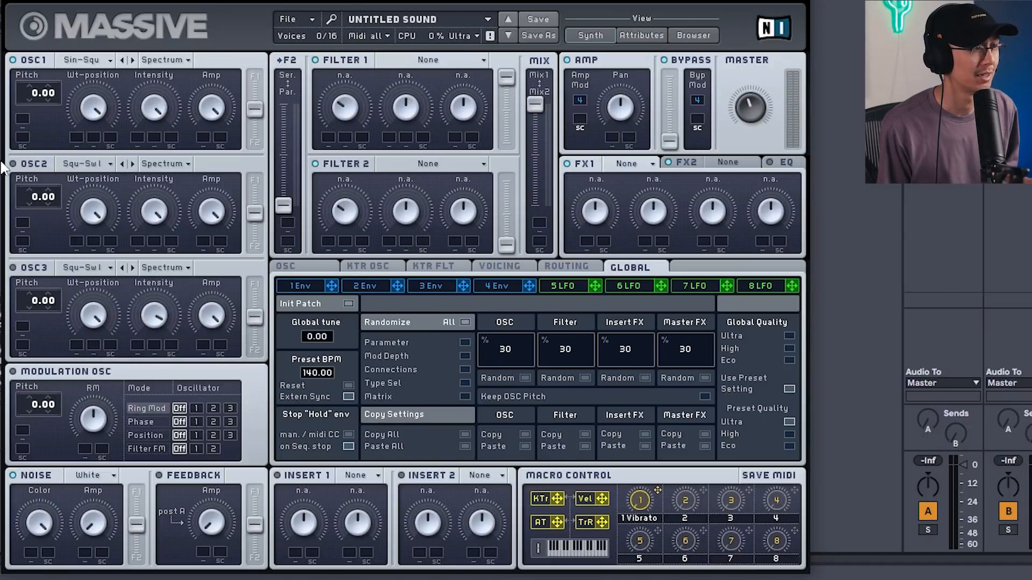
{"action": "left_click", "coordinate": [100, 163]}
{"action": "left_click", "coordinate": [156, 215]}
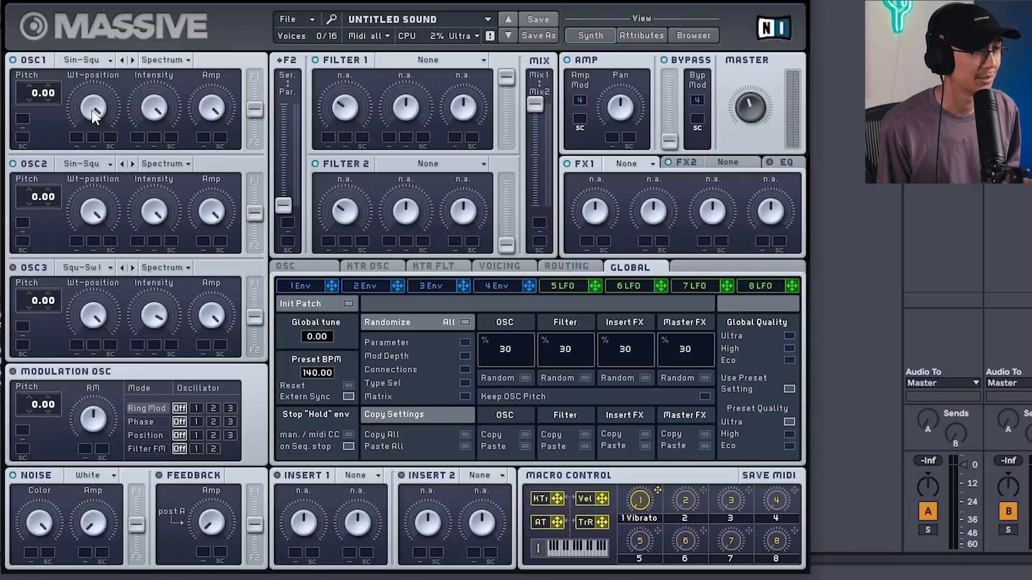
{"action": "left_click_drag", "start_coordinate": [93, 218], "coordinate": [96, 288]}
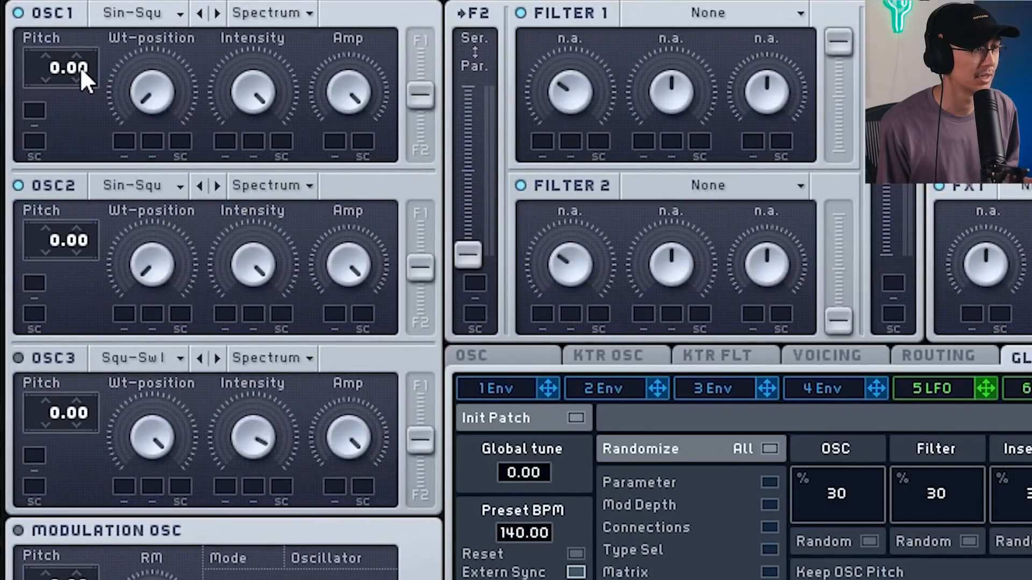
Detune the oscillators, setting OSC1 pitch to 0.30 and OSC2 pitch to -0.30.
{"action": "left_click_drag", "start_coordinate": [83, 41], "coordinate": [86, 2]}
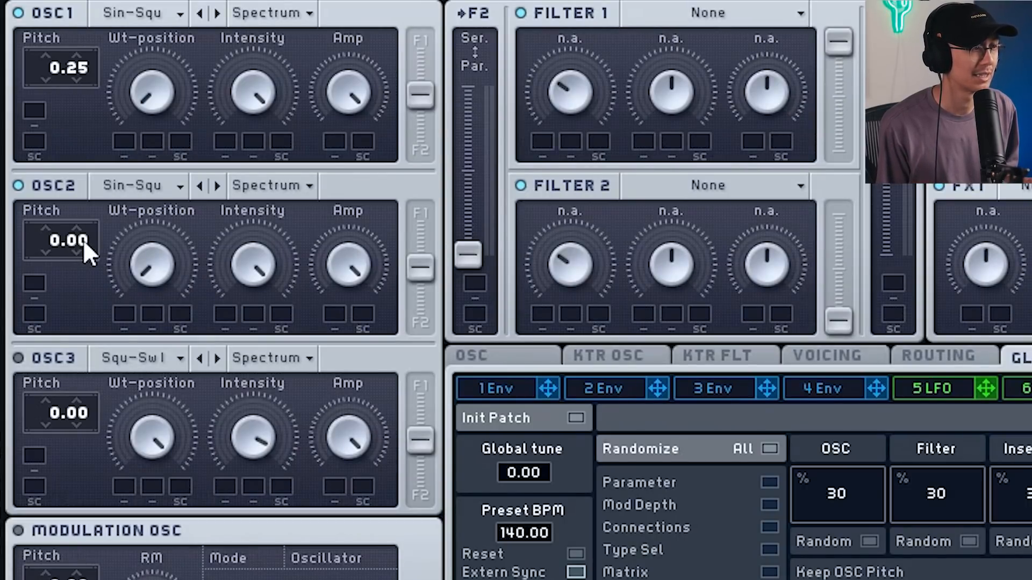
{"action": "left_click_drag", "start_coordinate": [82, 240], "coordinate": [82, 311]}
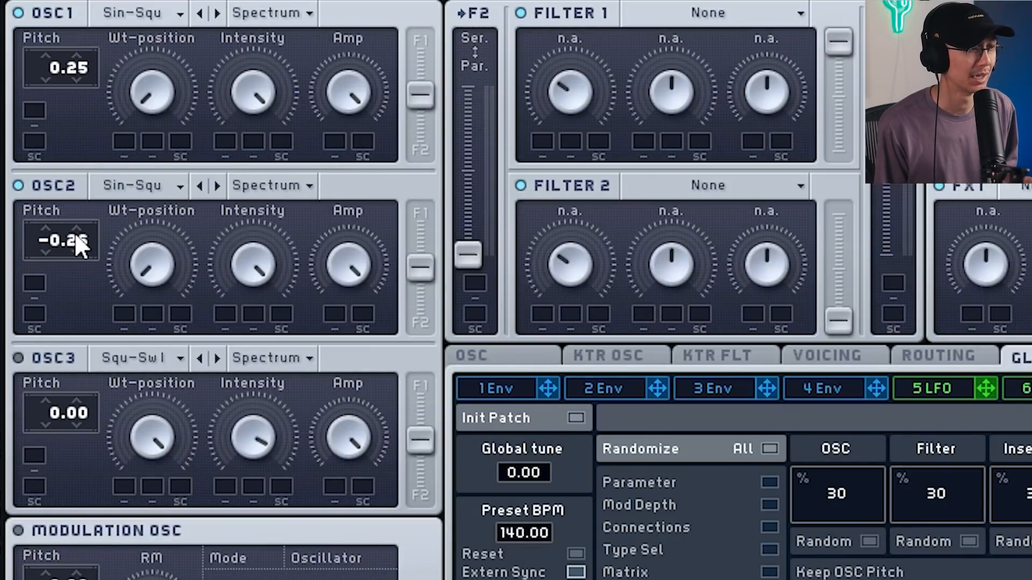
{"action": "left_click_drag", "start_coordinate": [78, 67], "coordinate": [84, 30]}
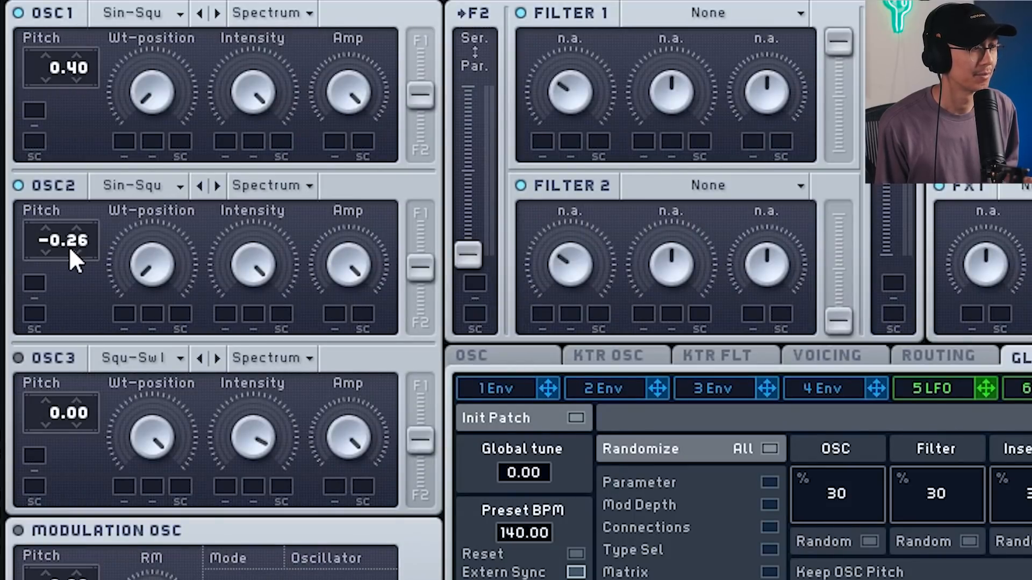
{"action": "left_click_drag", "start_coordinate": [69, 272], "coordinate": [72, 277]}
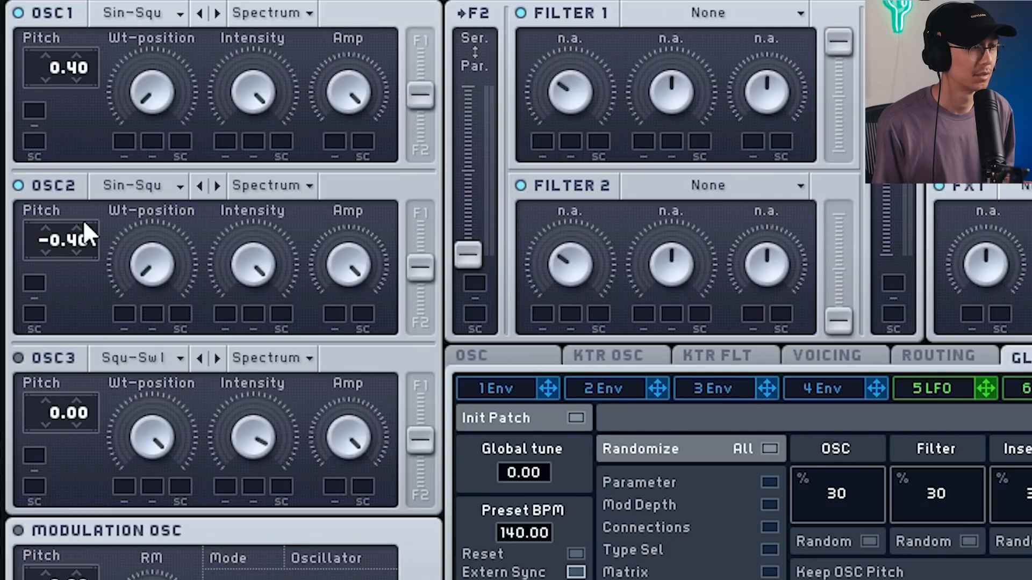
{"action": "left_click_drag", "start_coordinate": [88, 230], "coordinate": [78, 339]}
{"action": "left_click_drag", "start_coordinate": [89, 241], "coordinate": [89, 268]}
{"action": "left_click_drag", "start_coordinate": [117, 395], "coordinate": [126, 211]}
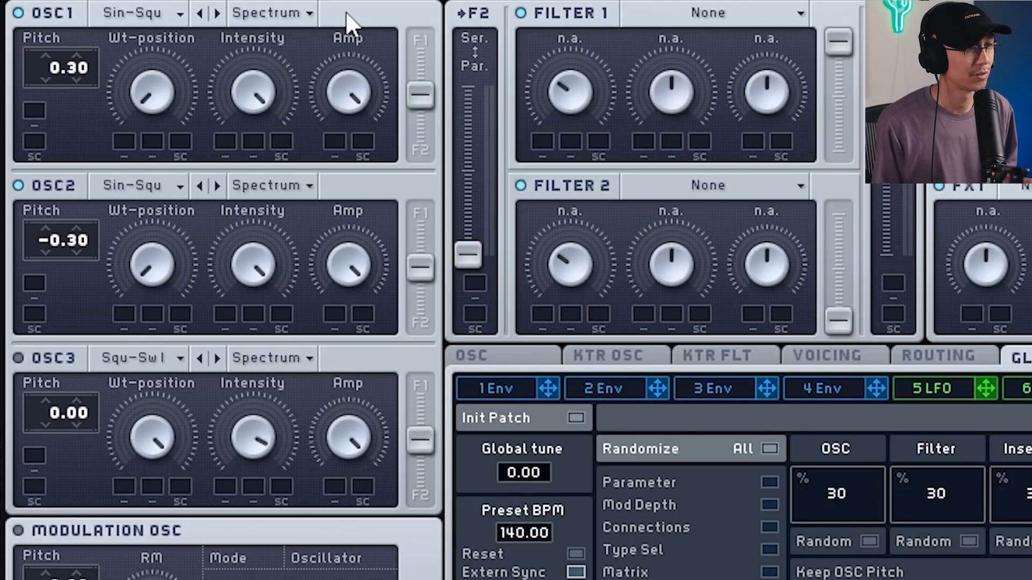
Switch OSC1 and OSC2 to Formant mode and turn both Intensity knobs down.
{"action": "left_click", "coordinate": [304, 15]}
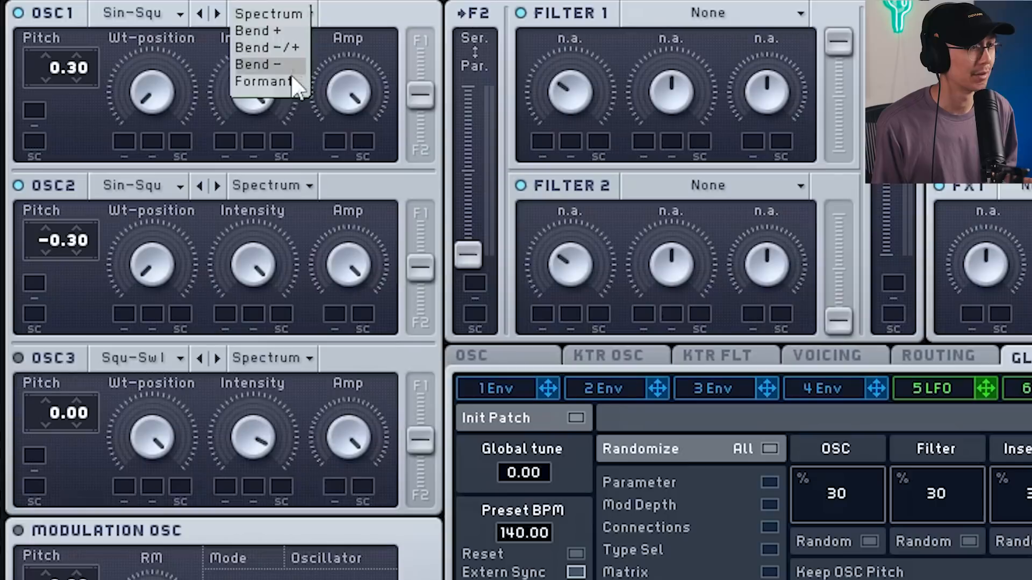
{"action": "left_click", "coordinate": [278, 83]}
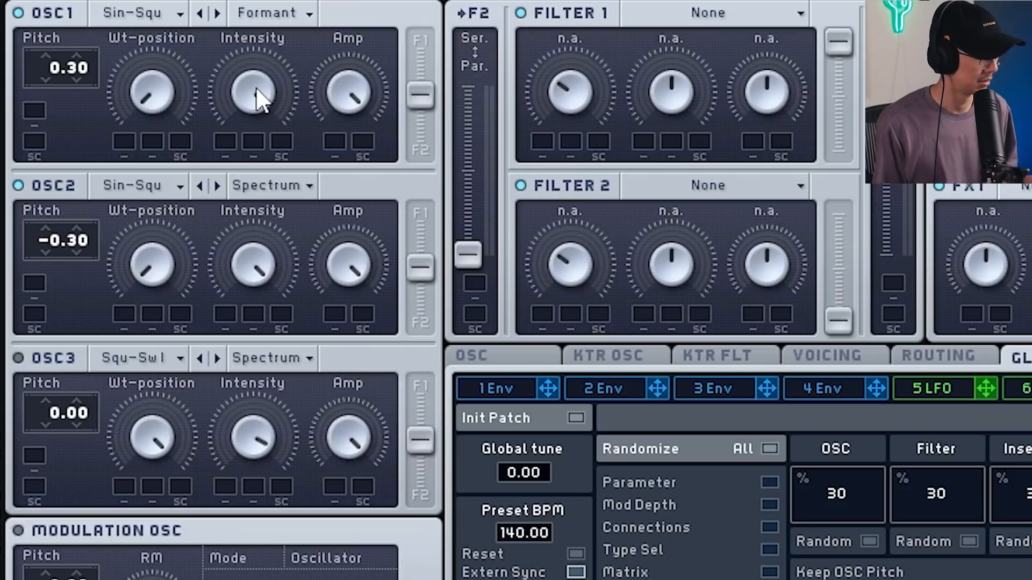
{"action": "left_click_drag", "start_coordinate": [256, 86], "coordinate": [244, 285]}
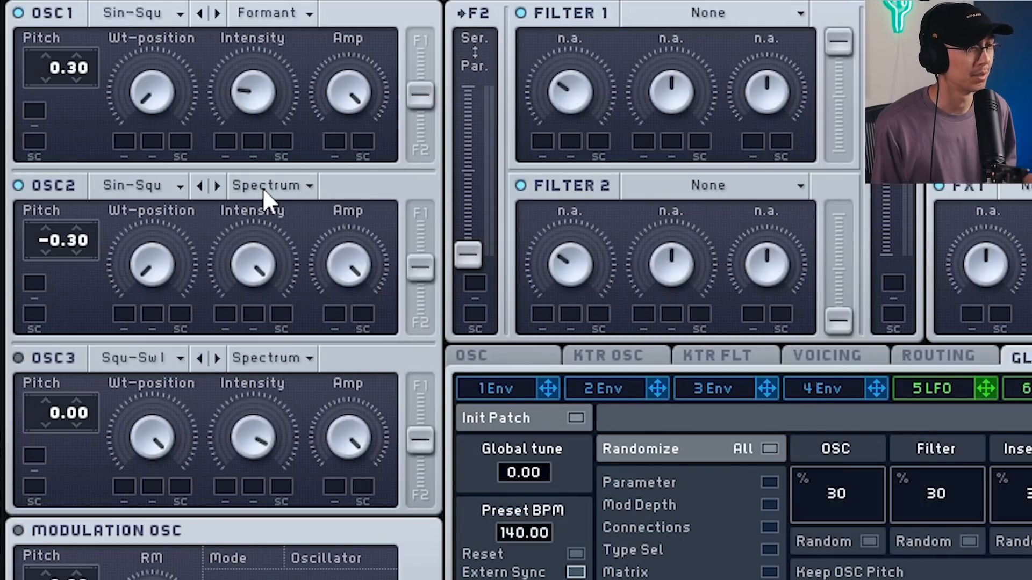
{"action": "left_click", "coordinate": [263, 189]}
{"action": "left_click", "coordinate": [247, 267]}
{"action": "left_click_drag", "start_coordinate": [247, 268], "coordinate": [238, 462]}
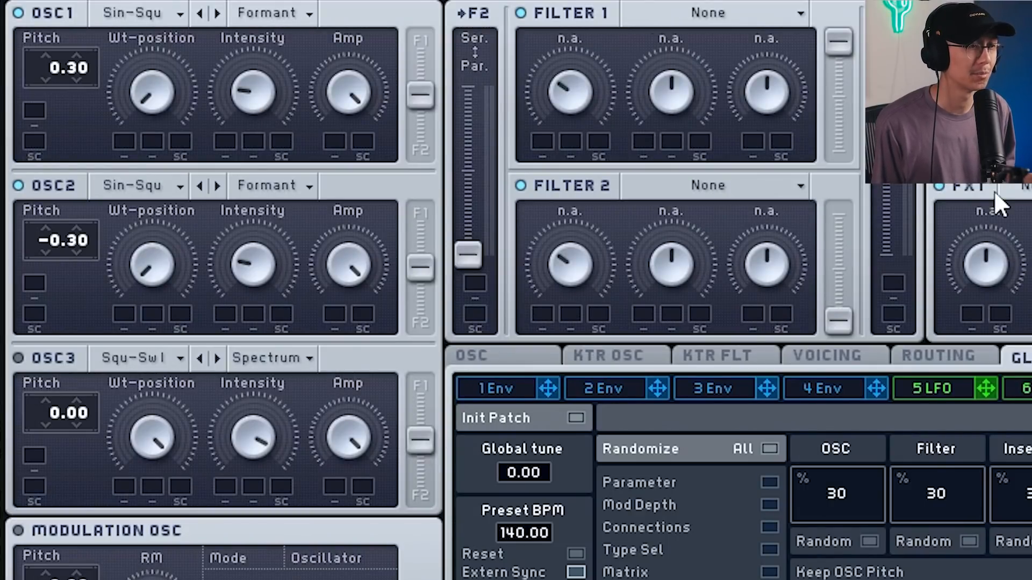
Load Classic Tube into the FX1 slot and raise its Drive.
{"action": "left_click", "coordinate": [1025, 195]}
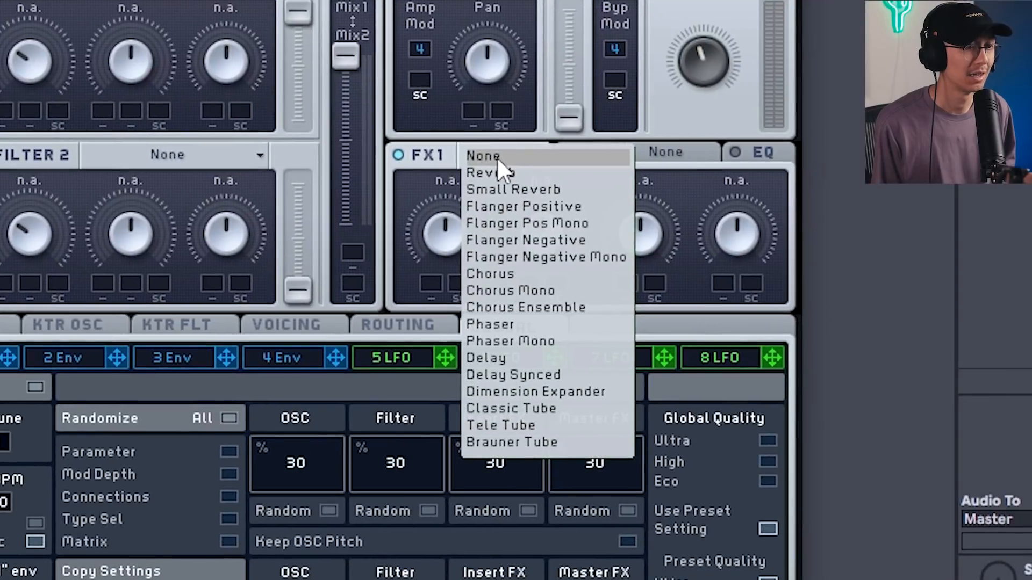
{"action": "left_click", "coordinate": [563, 408]}
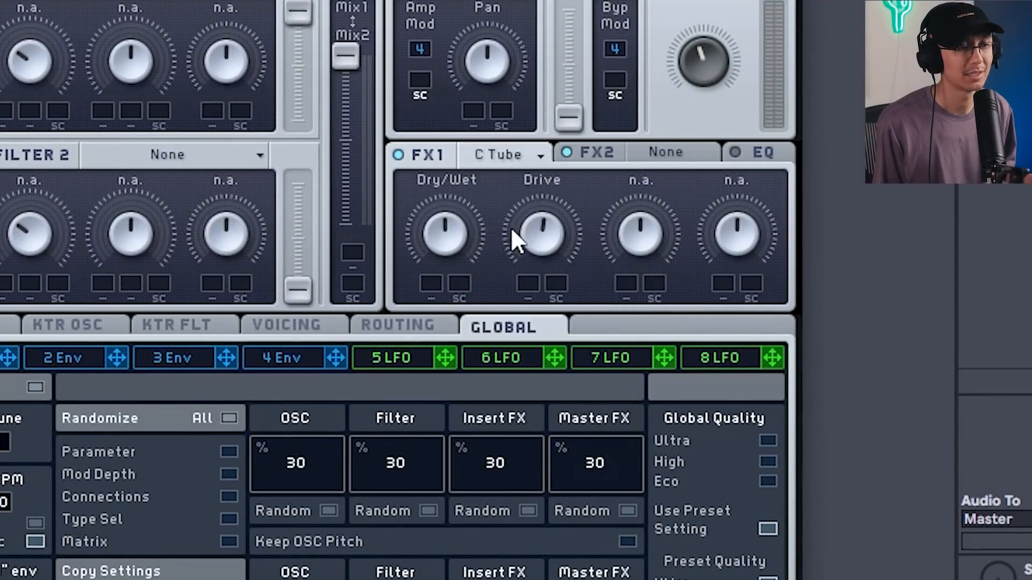
{"action": "mouse_move", "coordinate": [527, 227]}
{"action": "left_mouse_down"}
{"action": "mouse_move", "coordinate": [553, 293]}
{"action": "mouse_move", "coordinate": [553, 361]}
{"action": "mouse_move", "coordinate": [546, 211]}
{"action": "mouse_move", "coordinate": [543, 234]}
{"action": "left_mouse_up"}
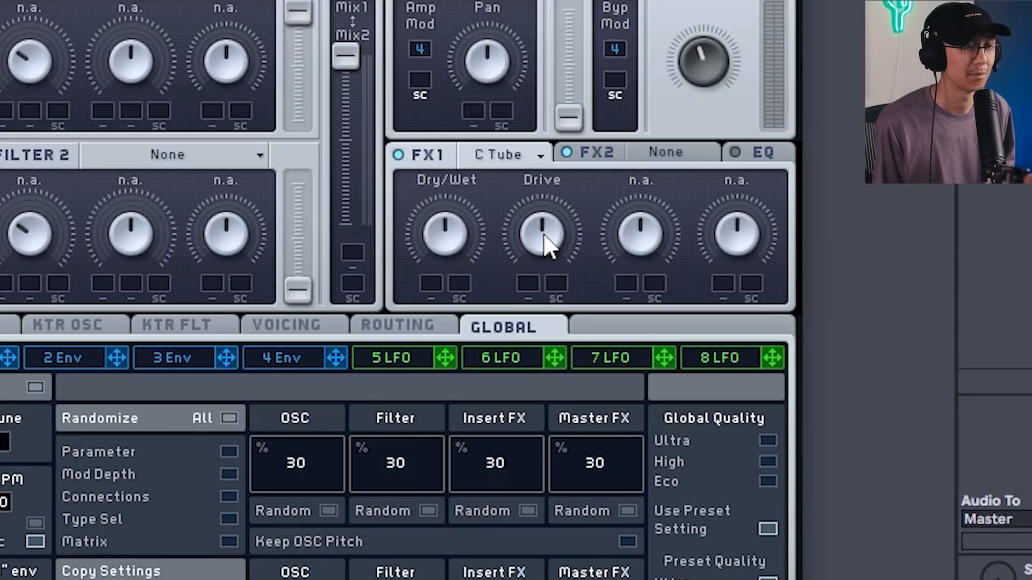
{"action": "left_click_drag", "start_coordinate": [543, 233], "coordinate": [539, 111]}
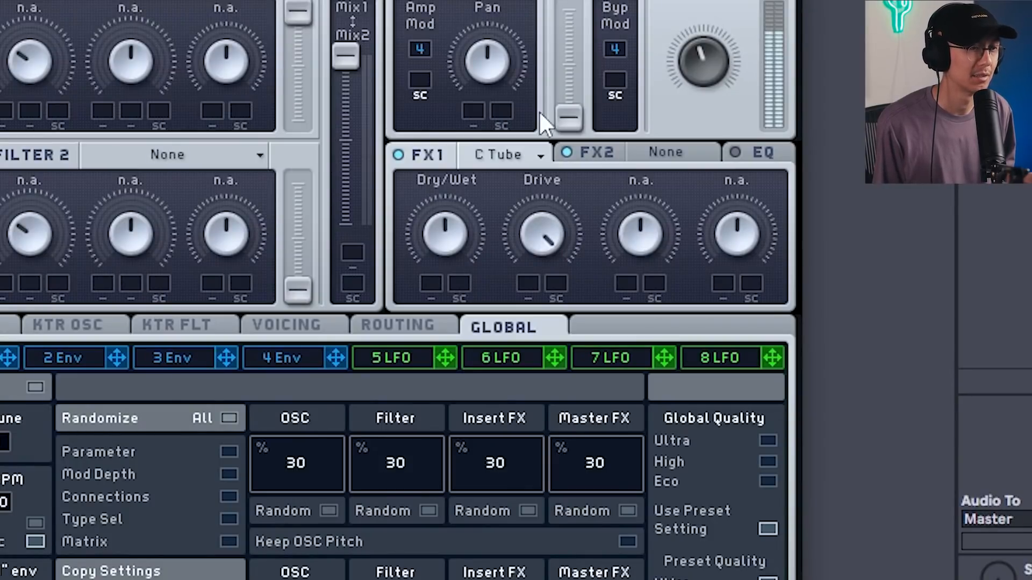
{"action": "left_click_drag", "start_coordinate": [539, 110], "coordinate": [527, 221]}
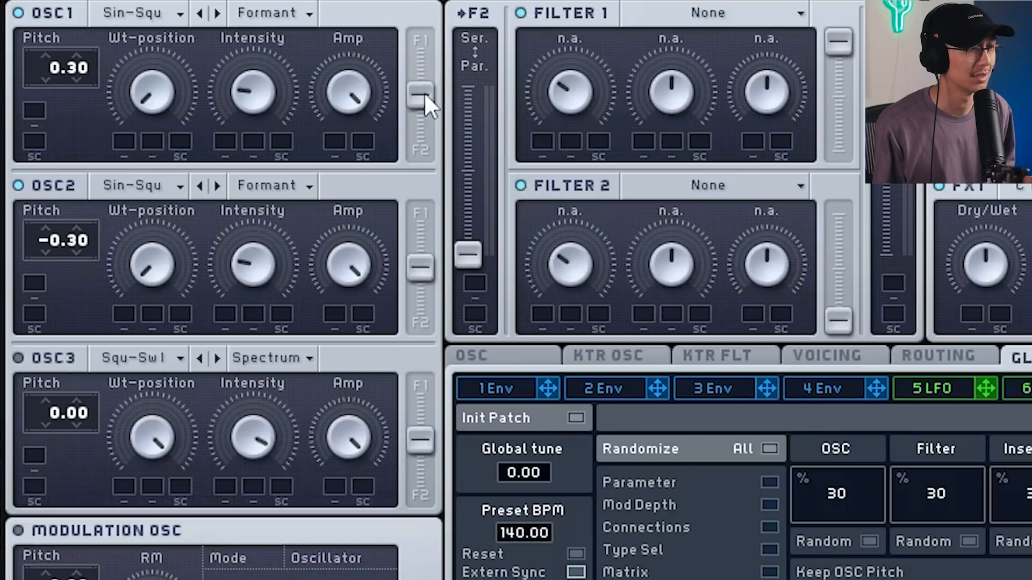
Route OSC1 and OSC2 to Filter 1 with their filter balance sliders.
{"action": "left_click_drag", "start_coordinate": [427, 91], "coordinate": [420, 42]}
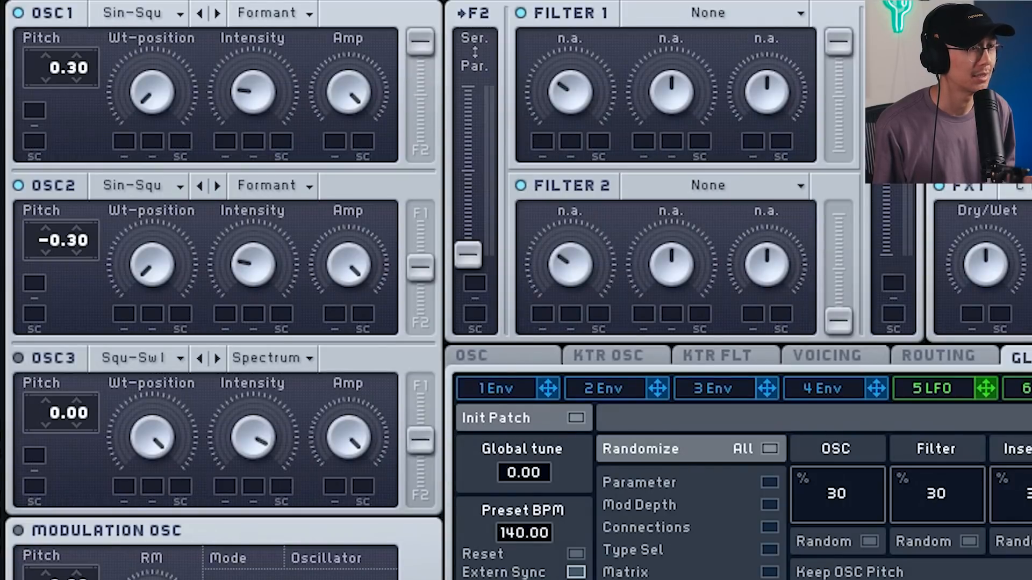
{"action": "left_click_drag", "start_coordinate": [404, 264], "coordinate": [415, 150]}
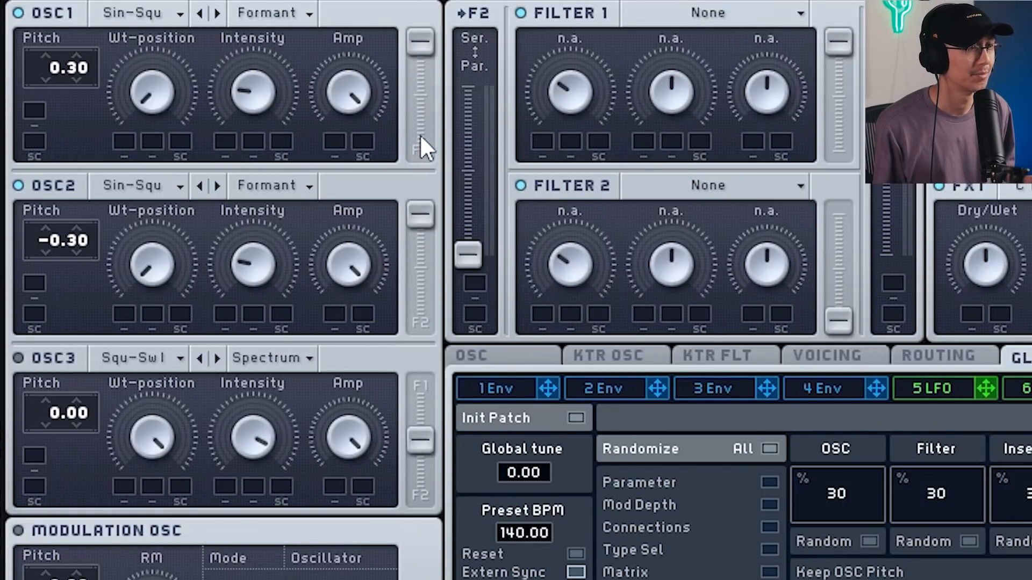
Set Filter 1 to Highpass 4 and raise its Cutoff.
{"action": "left_click", "coordinate": [667, 14]}
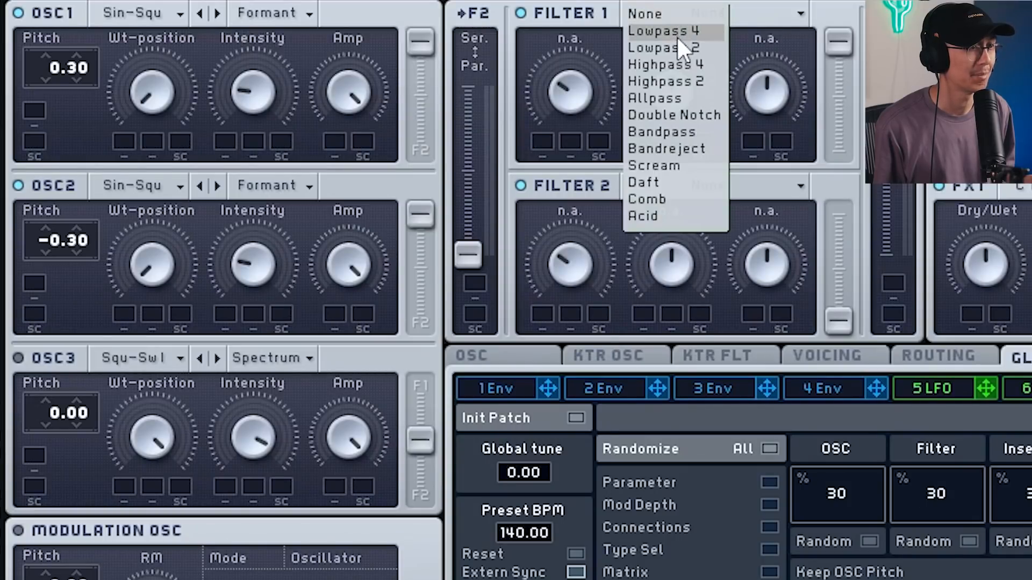
{"action": "left_click", "coordinate": [685, 64]}
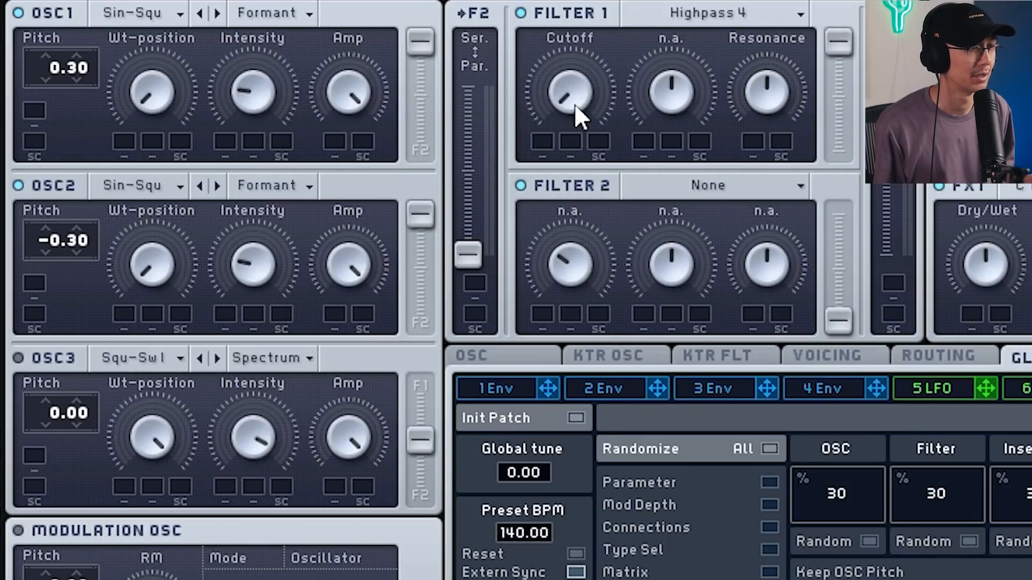
{"action": "left_click_drag", "start_coordinate": [575, 104], "coordinate": [550, 15]}
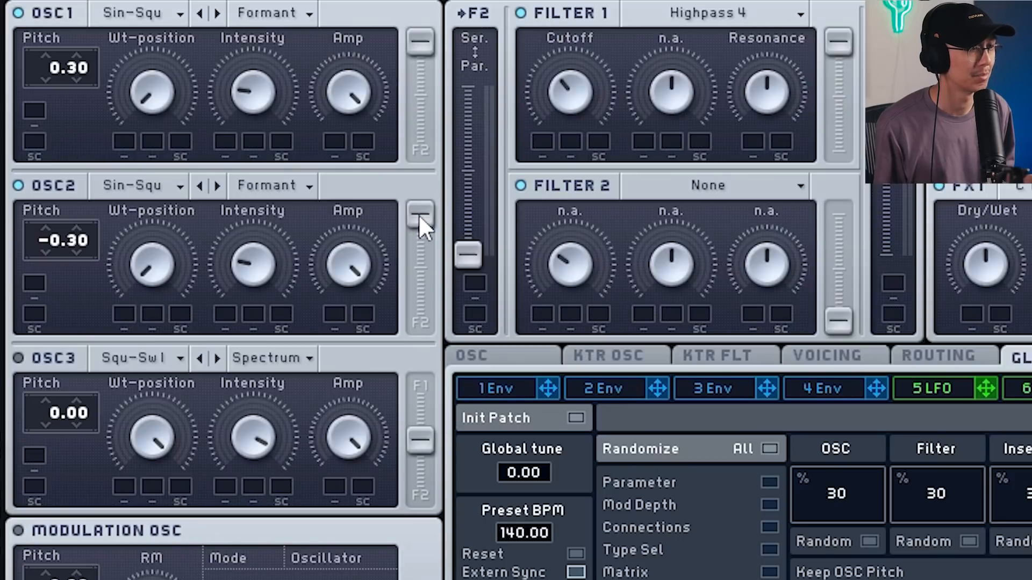
Push OSC2's routing fully to Filter 1 and route OSC3 fully to Filter 2.
{"action": "left_click_drag", "start_coordinate": [421, 47], "coordinate": [407, 31]}
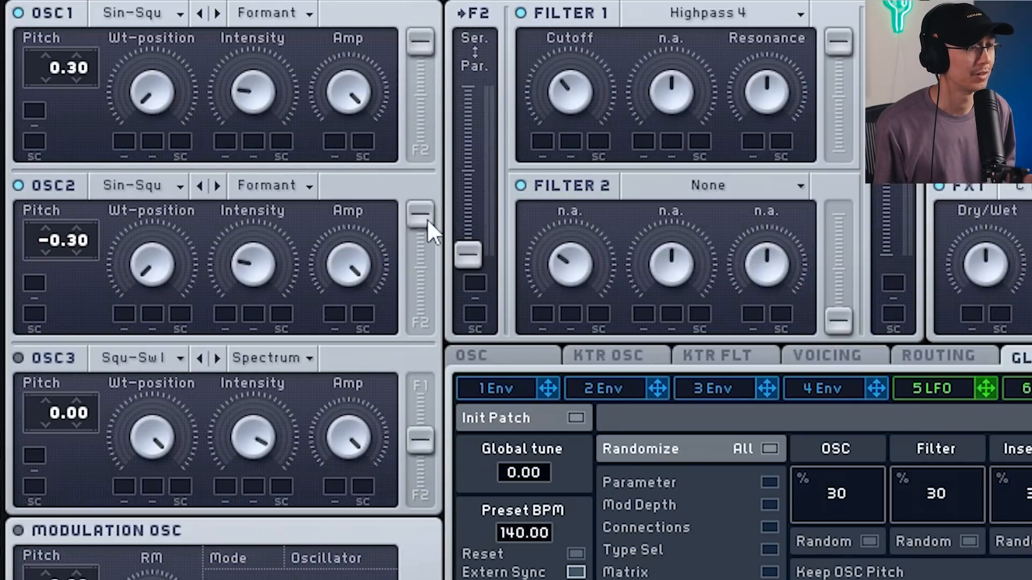
{"action": "mouse_move", "coordinate": [414, 41]}
{"action": "left_mouse_down"}
{"action": "mouse_move", "coordinate": [423, 144]}
{"action": "mouse_move", "coordinate": [420, 41]}
{"action": "left_mouse_up"}
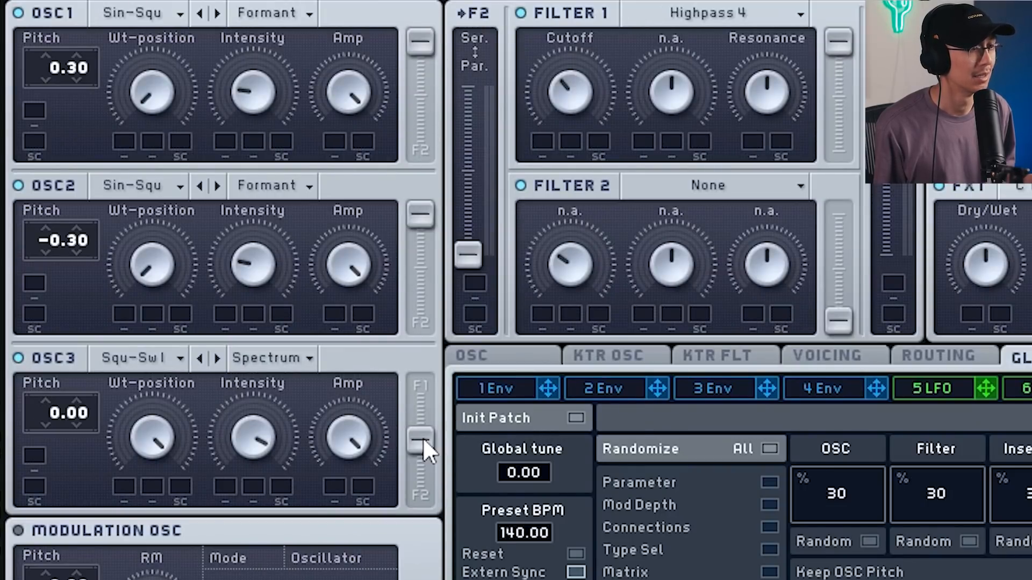
{"action": "left_click_drag", "start_coordinate": [423, 441], "coordinate": [421, 491]}
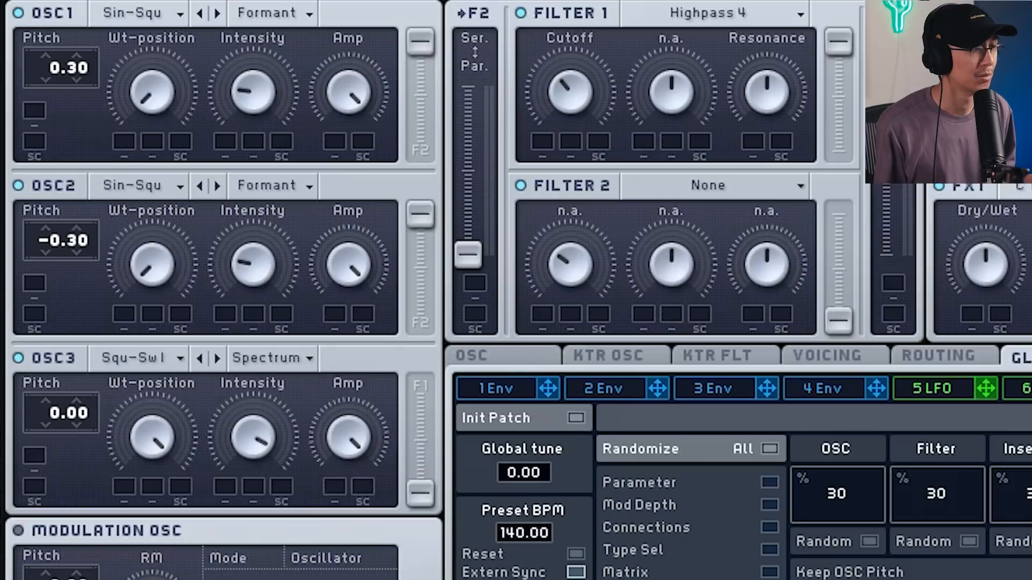
Set Filter 2 to Lowpass 4 and raise its Cutoff.
{"action": "left_click", "coordinate": [716, 191]}
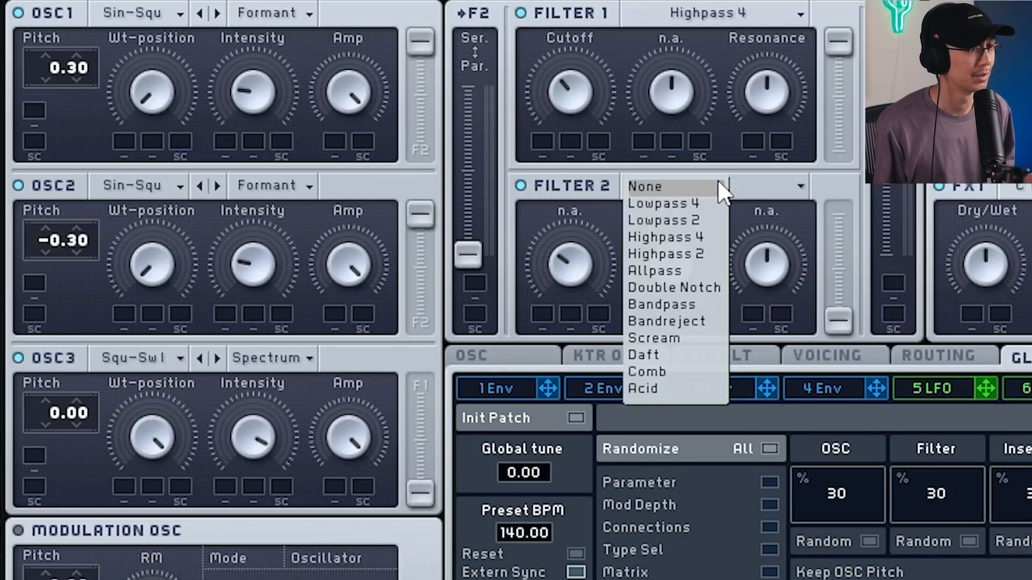
{"action": "left_click", "coordinate": [691, 204]}
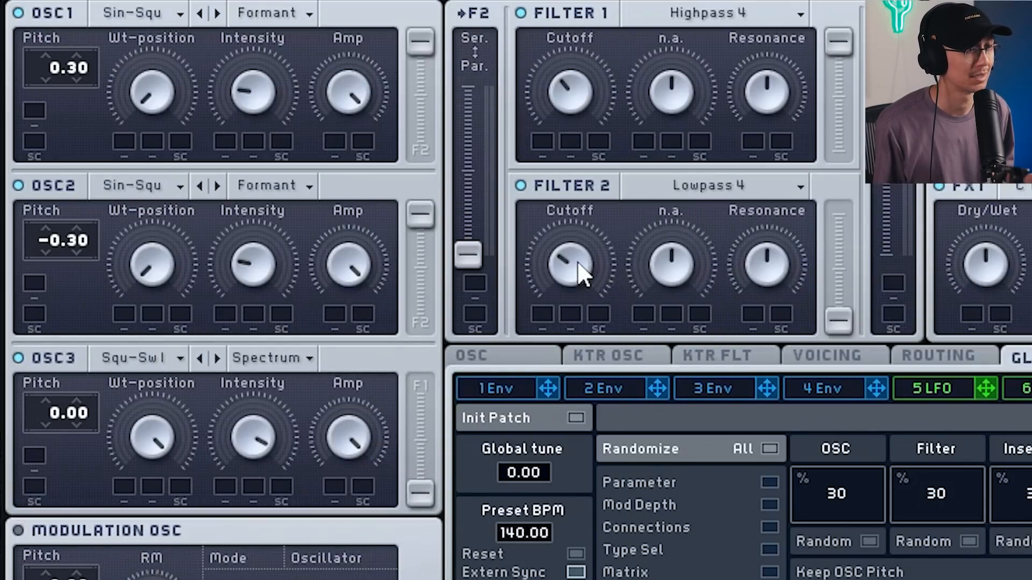
{"action": "left_click_drag", "start_coordinate": [577, 260], "coordinate": [564, 22]}
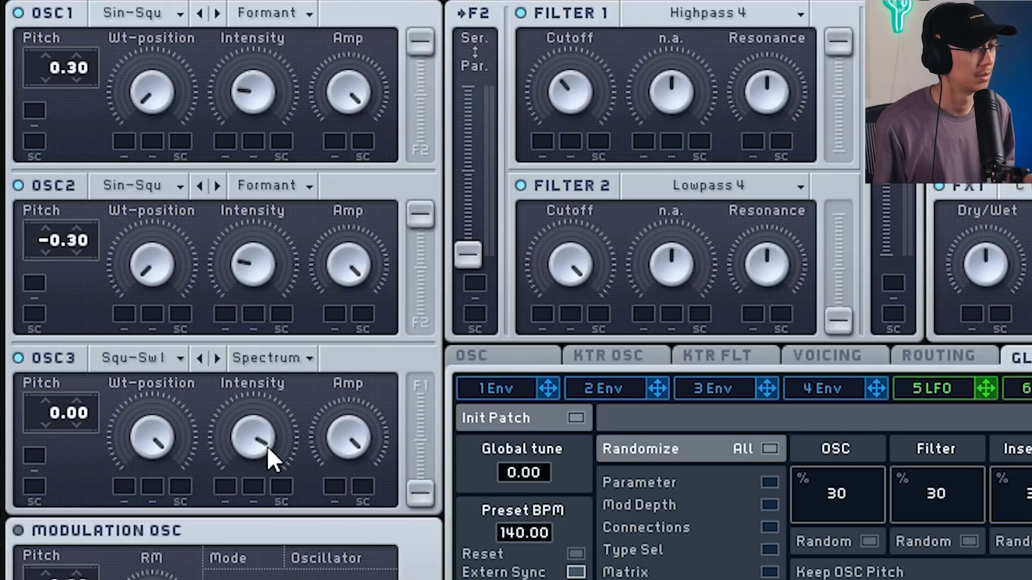
{"action": "left_click_drag", "start_coordinate": [349, 437], "coordinate": [337, 265]}
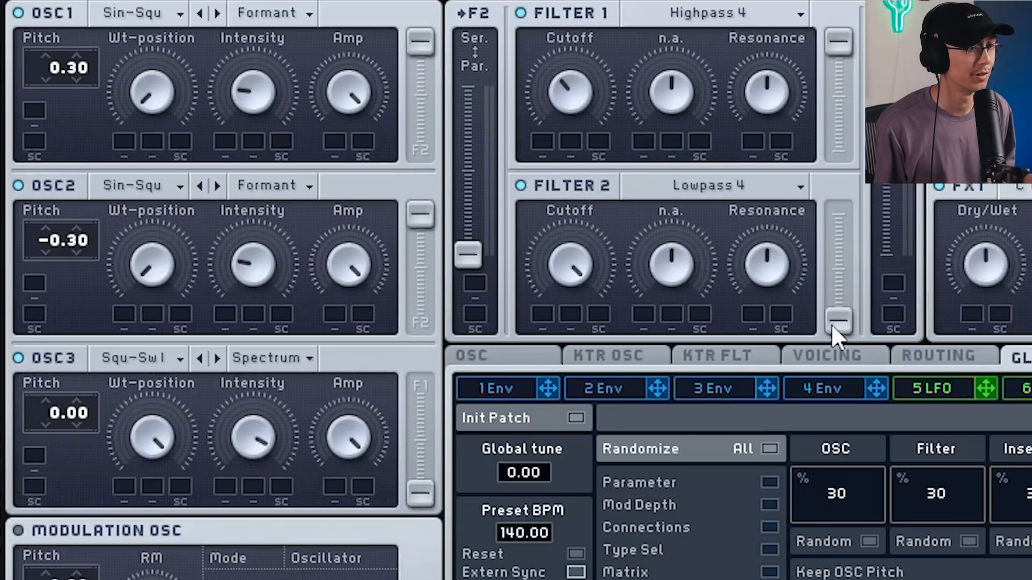
Raise Filter 2's output level and set OSC3's wavetable to Sin-Square.
{"action": "left_click_drag", "start_coordinate": [837, 325], "coordinate": [837, 195]}
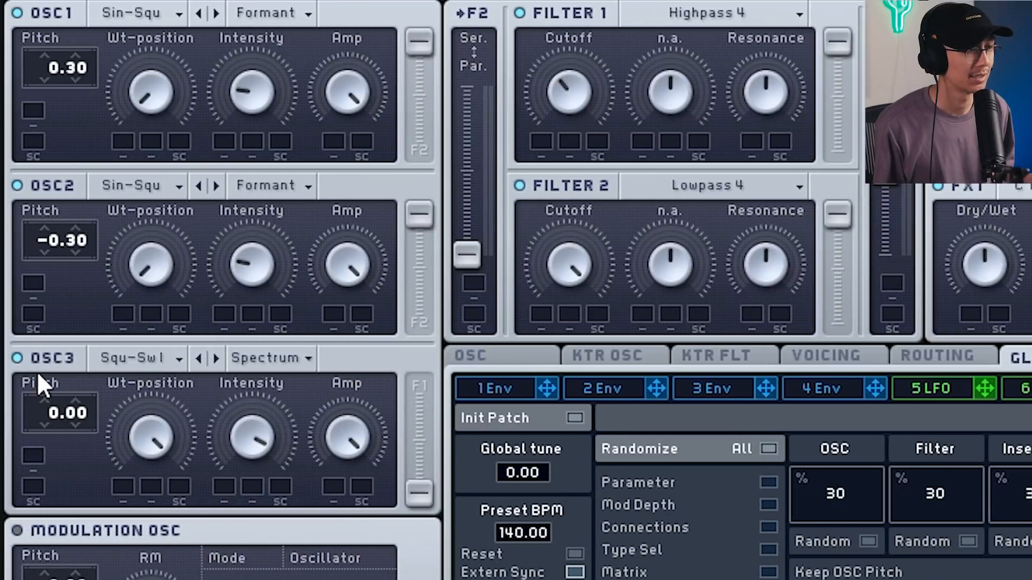
{"action": "left_click", "coordinate": [140, 360]}
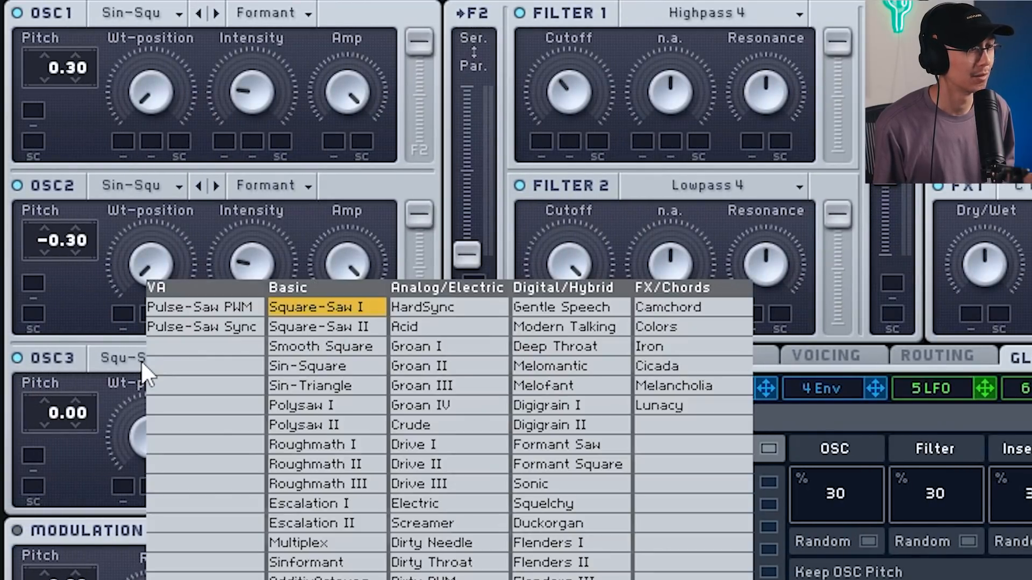
{"action": "left_click", "coordinate": [336, 368]}
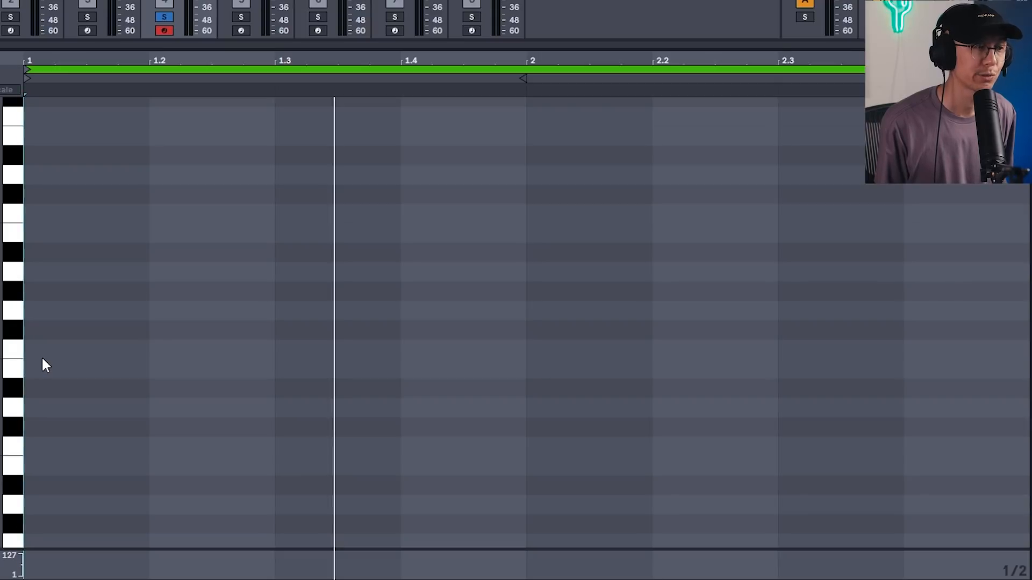
Draw an F1, C2 and long B1 note sequence in the MIDI clip with the Draw tool.
{"action": "key", "text": "b"}
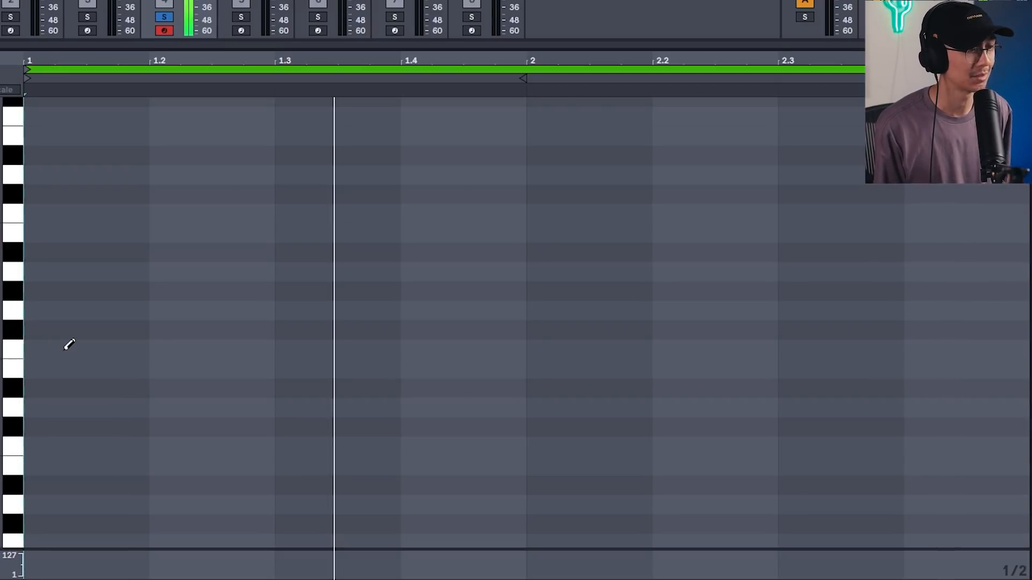
{"action": "left_click", "coordinate": [69, 349]}
{"action": "left_click", "coordinate": [424, 213]}
{"action": "left_click_drag", "start_coordinate": [607, 230], "coordinate": [1024, 233]}
{"action": "key", "text": "b"}
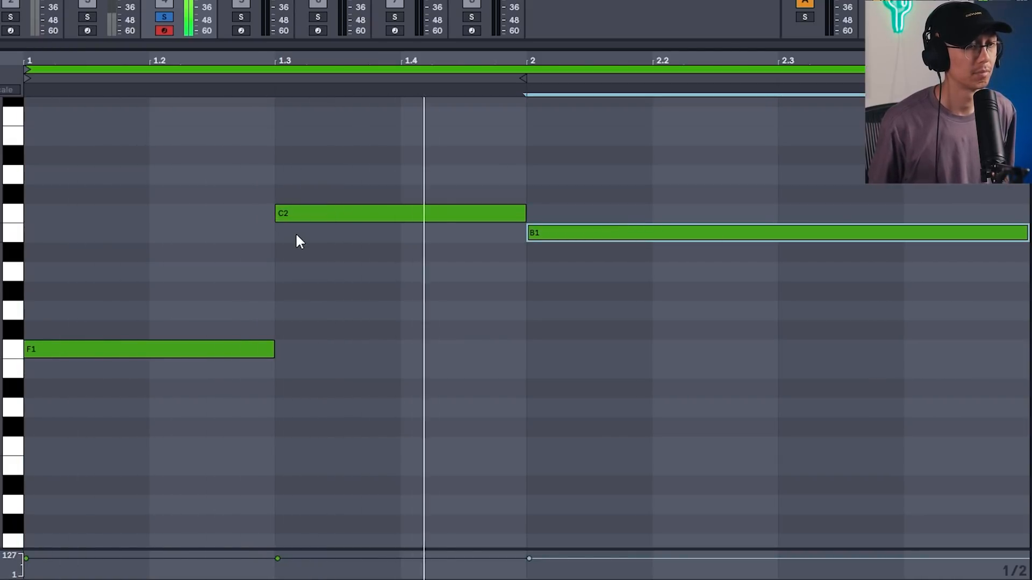
Duplicate the three-note phrase so it repeats starting at bar 3.
{"action": "left_click", "coordinate": [120, 150]}
{"action": "key", "text": "ctrl+d"}
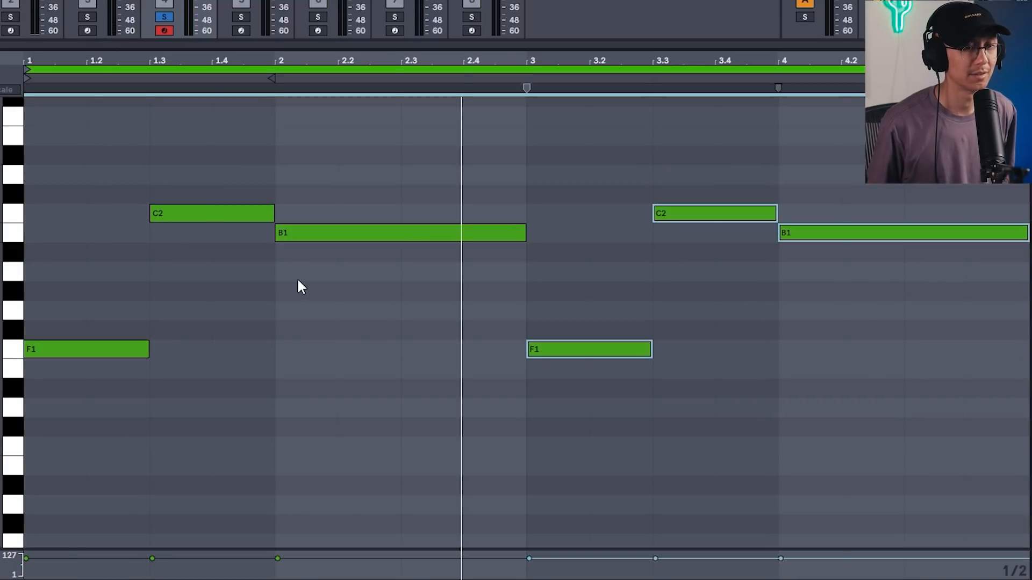
Shorten the last B1 note to one beat and copy it down to a G1 note at the end.
{"action": "left_click", "coordinate": [991, 289]}
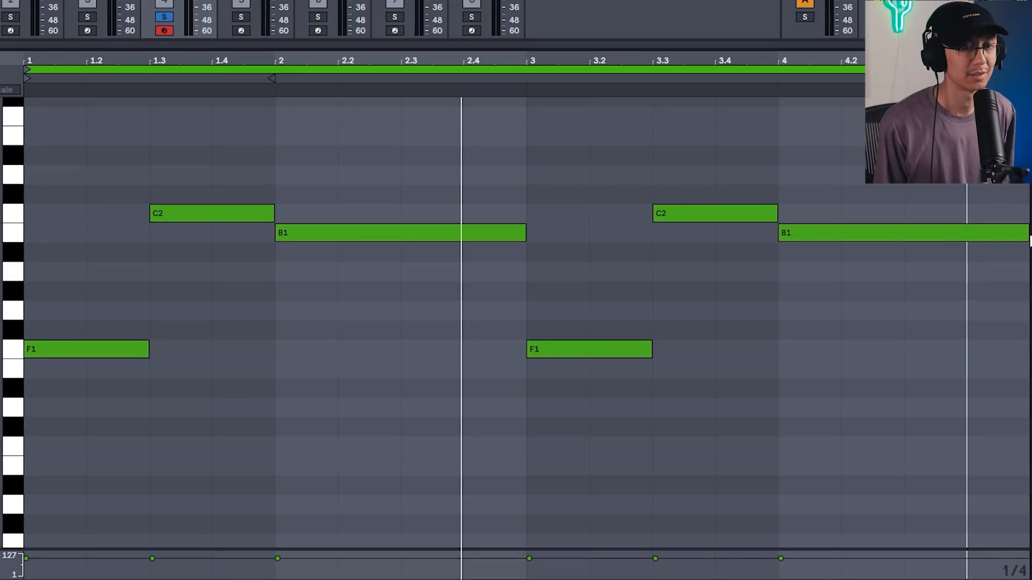
{"action": "left_click_drag", "start_coordinate": [1027, 233], "coordinate": [904, 232]}
{"action": "left_click_drag", "start_coordinate": [812, 233], "coordinate": [946, 311]}
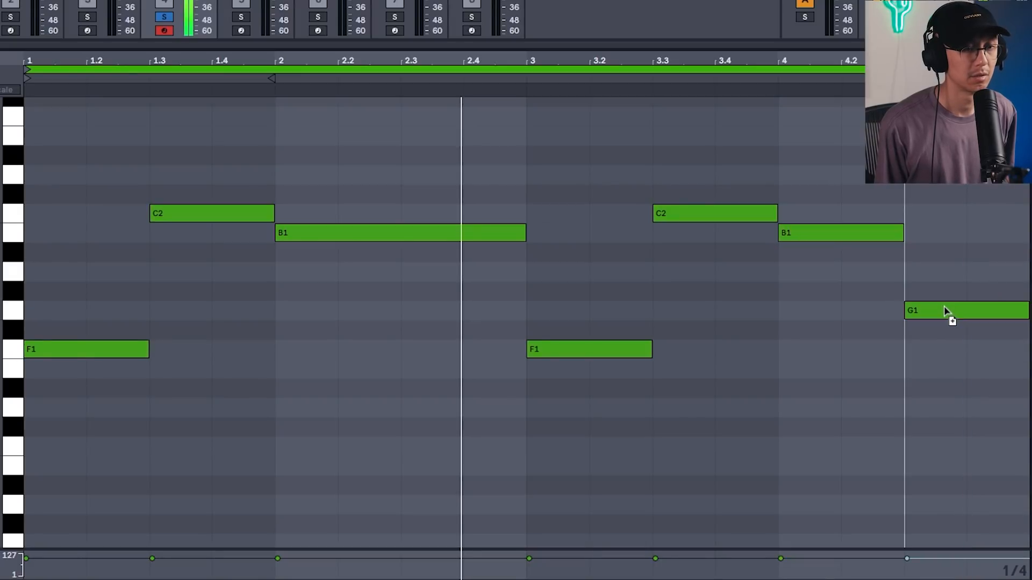
Switch to a 1/8 grid, shorten the first B1 and the G1 notes by an eighth each, and play the clip.
{"action": "key", "text": "ctrl+1"}
{"action": "left_click_drag", "start_coordinate": [526, 233], "coordinate": [495, 233]}
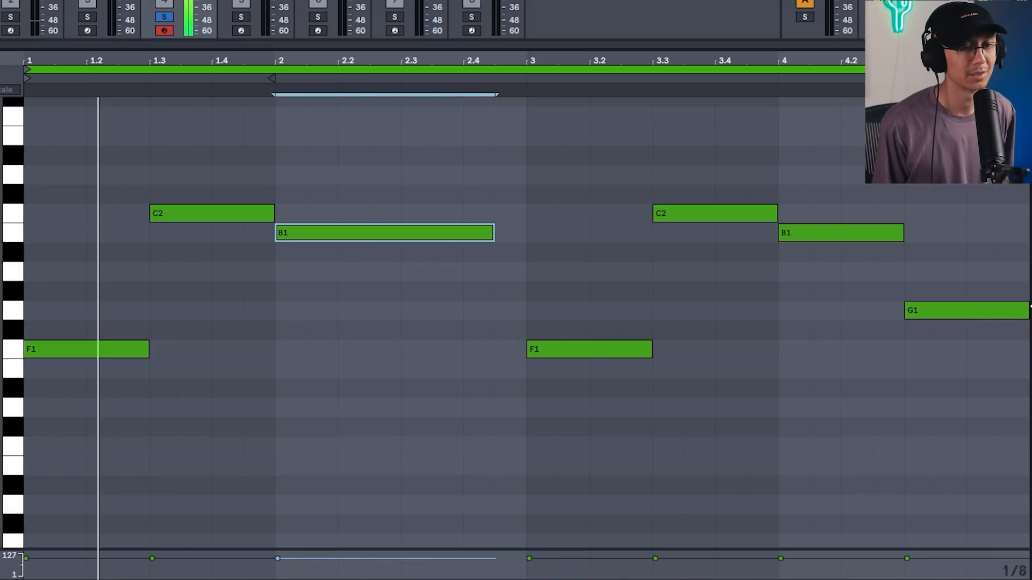
{"action": "left_click_drag", "start_coordinate": [1029, 311], "coordinate": [997, 310]}
{"action": "left_click", "coordinate": [968, 264]}
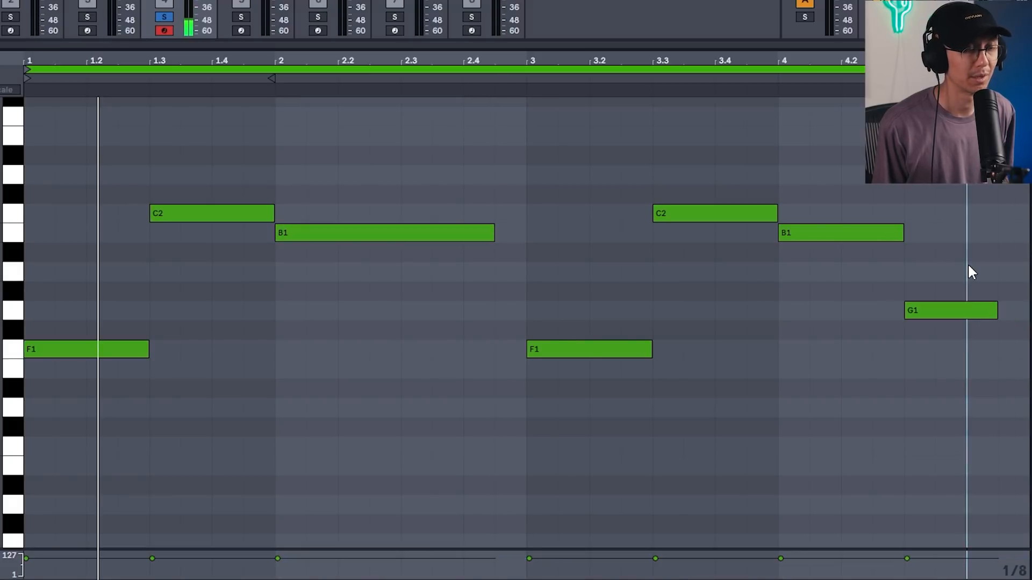
{"action": "key", "text": "space"}
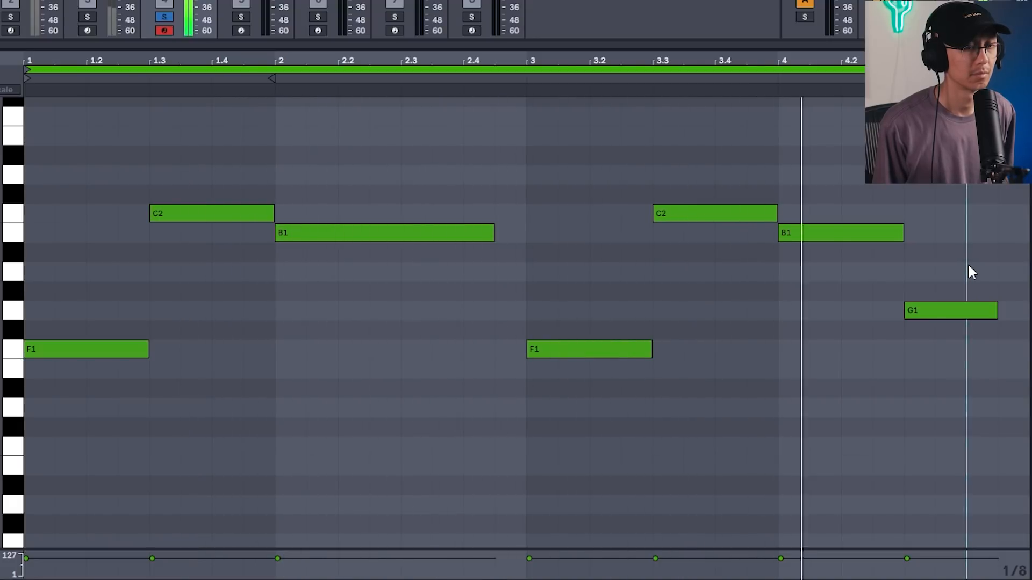
Unsolo the synth track, then select all notes and transpose them down one octave.
{"action": "left_click", "coordinate": [164, 17]}
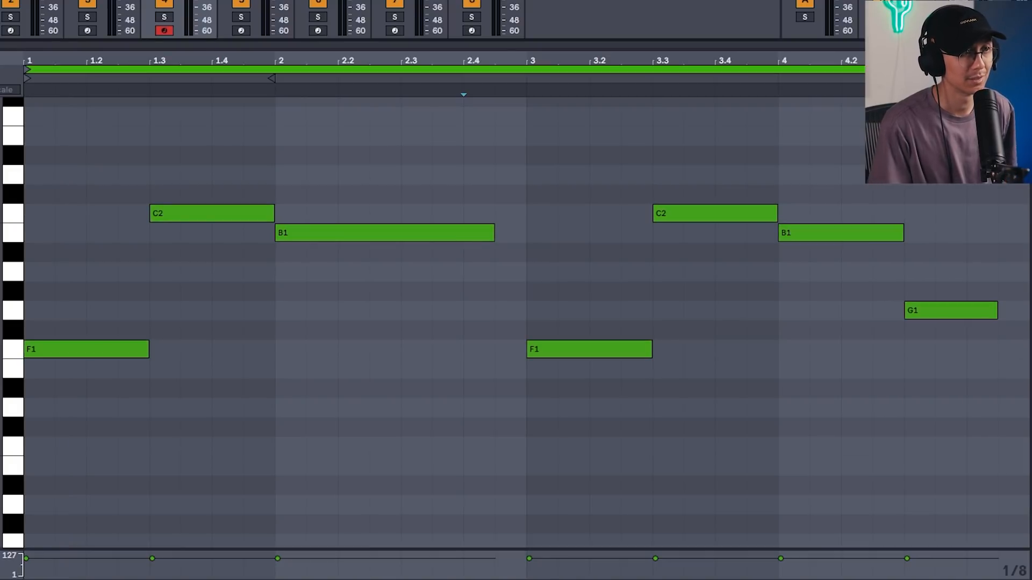
{"action": "left_click", "coordinate": [439, 164]}
{"action": "key", "text": "ctrl+a"}
{"action": "key", "text": "shift+Down"}
{"action": "key", "text": "space"}
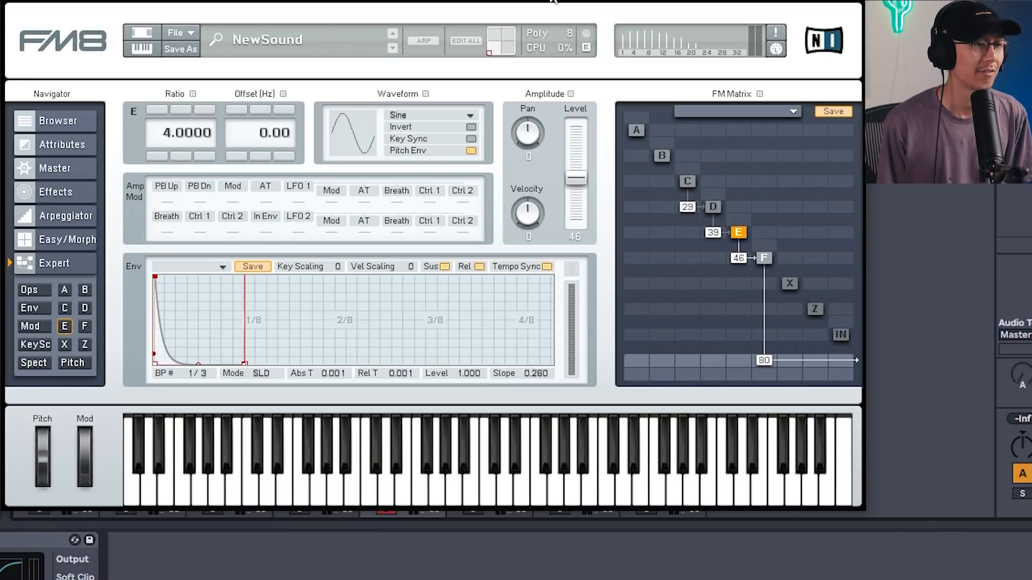
Initialize the FM8 patch and inspect operators F, X and Z.
{"action": "left_click", "coordinate": [189, 34]}
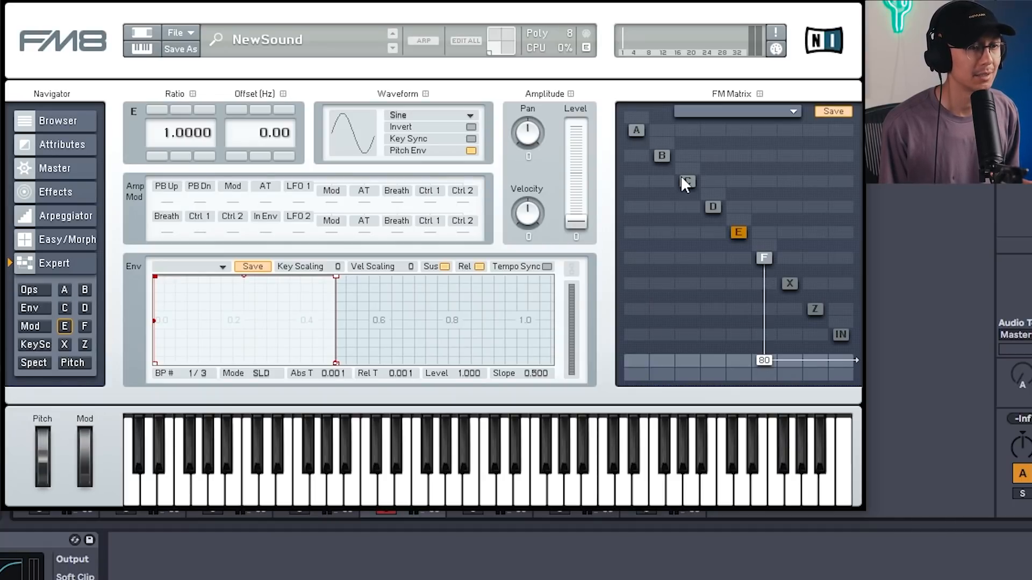
{"action": "left_click", "coordinate": [764, 258]}
{"action": "left_click", "coordinate": [789, 284]}
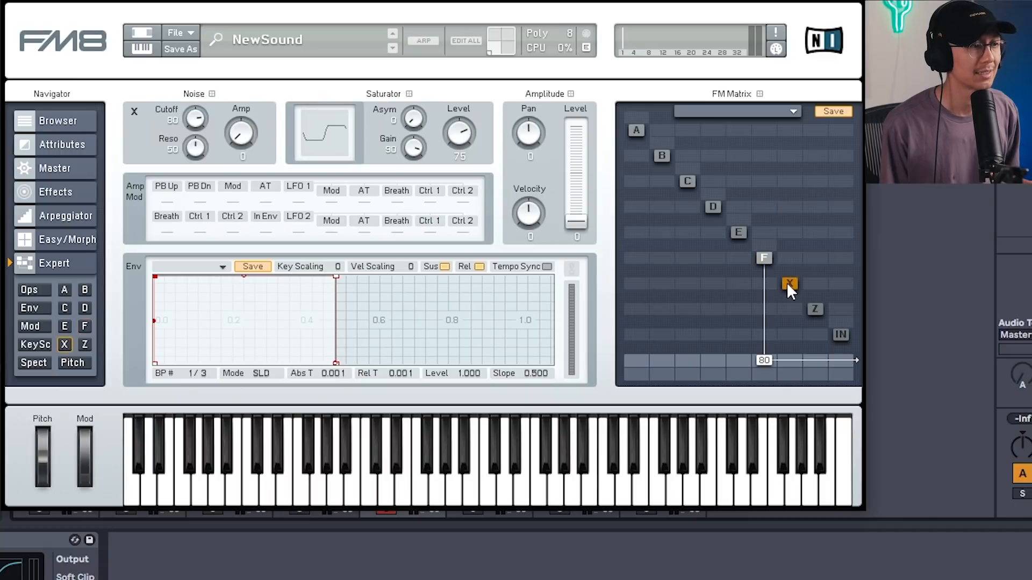
{"action": "left_click", "coordinate": [815, 310]}
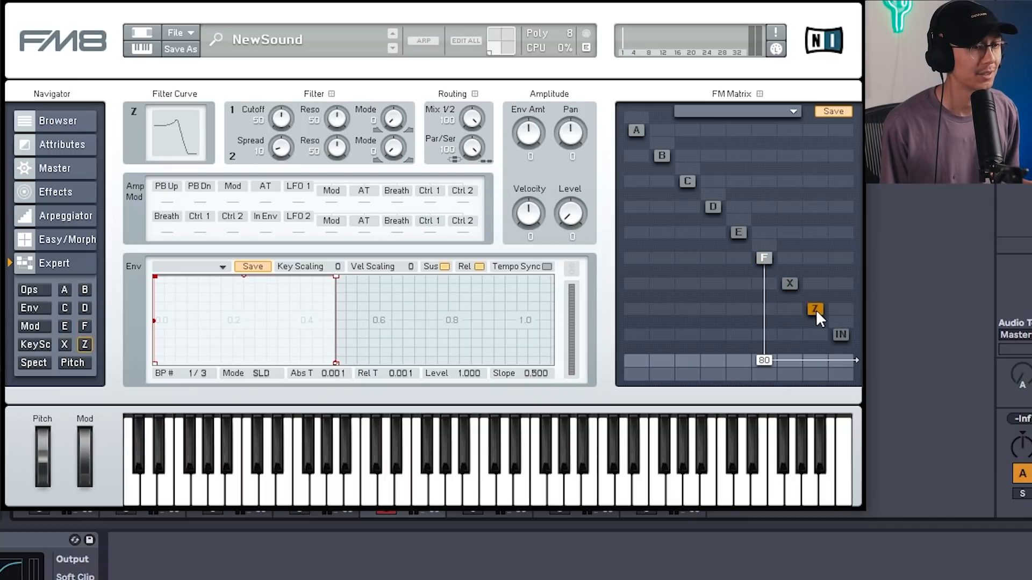
Select operator E and set its modulation amount into operator F to 40.
{"action": "left_click", "coordinate": [738, 232]}
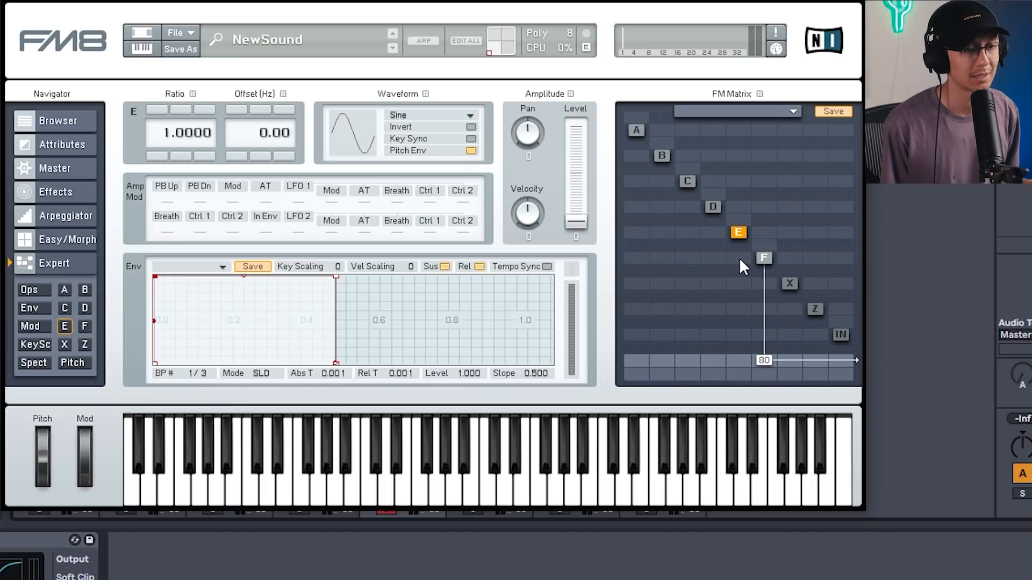
{"action": "left_click_drag", "start_coordinate": [740, 256], "coordinate": [743, 224]}
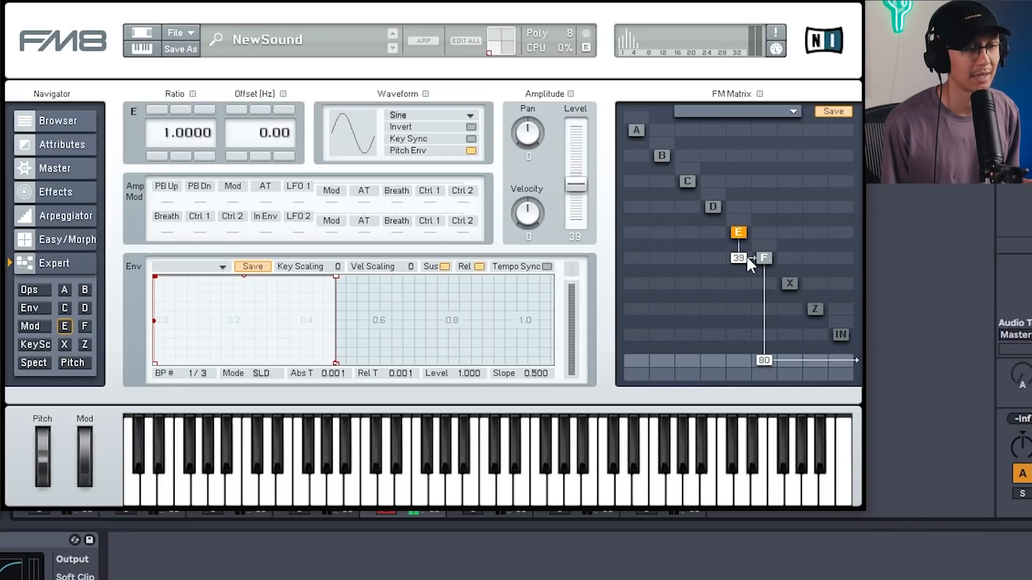
{"action": "scroll", "coordinate": [742, 259], "scroll_direction": "up", "scroll_amount": 1}
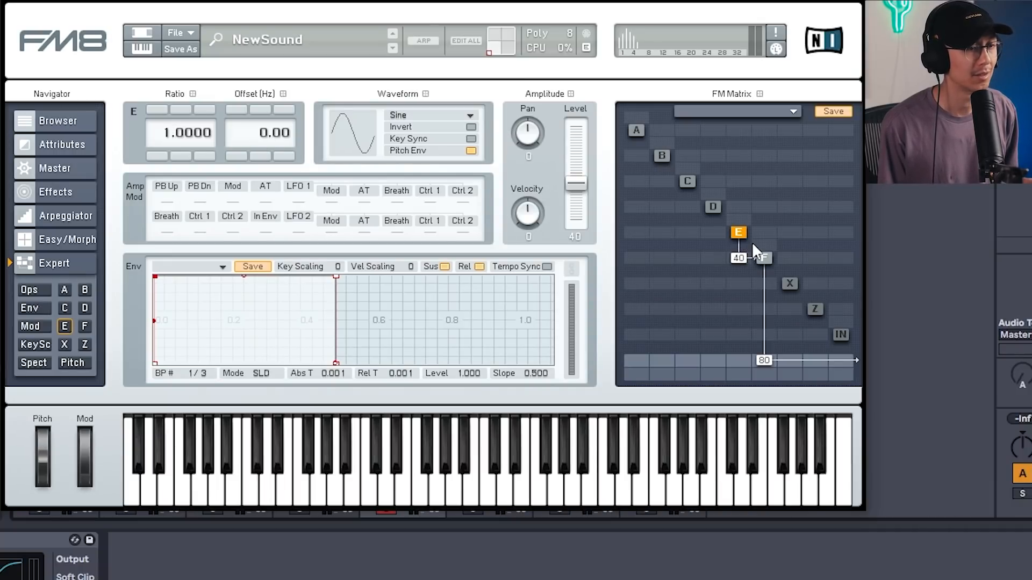
Step operator E's ratio up to 12 and back down to 2.
{"action": "left_click", "coordinate": [157, 111]}
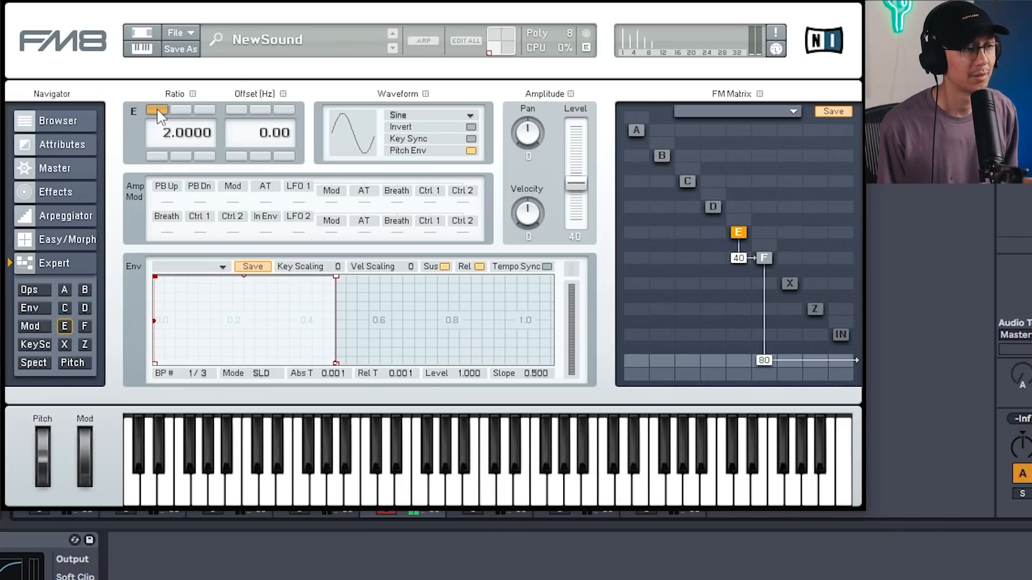
{"action": "left_click", "coordinate": [157, 111]}
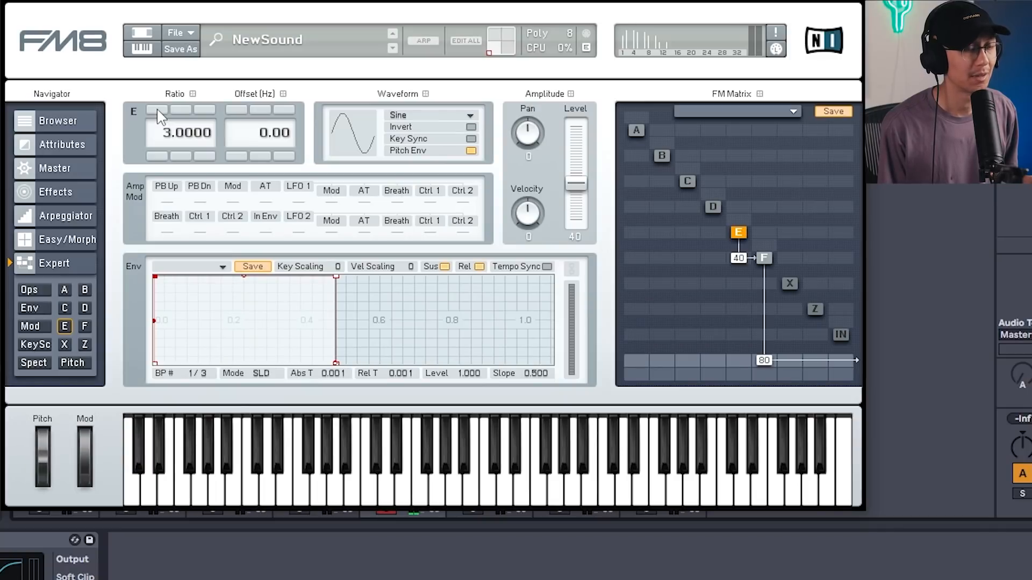
{"action": "left_click", "coordinate": [157, 112]}
{"action": "left_click", "coordinate": [158, 112]}
{"action": "left_click", "coordinate": [157, 111]}
{"action": "left_click", "coordinate": [158, 111]}
{"action": "left_click", "coordinate": [160, 112]}
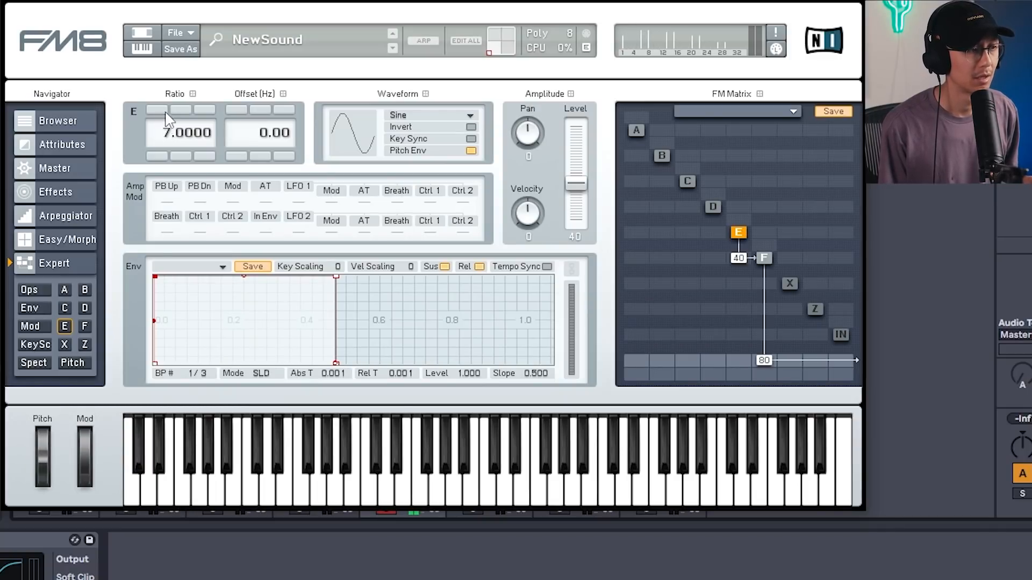
{"action": "left_click", "coordinate": [162, 112]}
{"action": "left_click", "coordinate": [164, 112]}
{"action": "left_click", "coordinate": [164, 111]}
{"action": "left_click", "coordinate": [164, 112]}
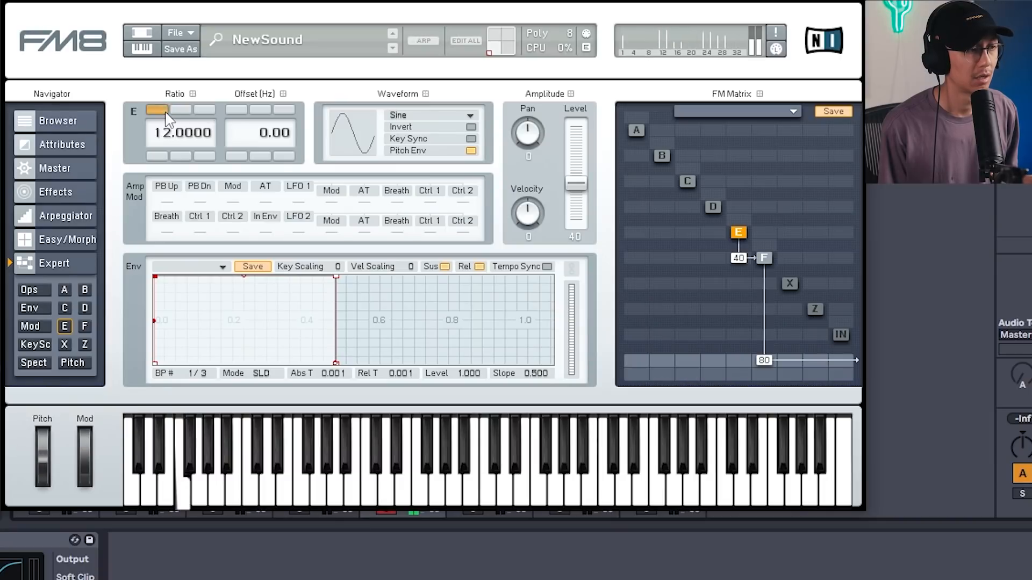
{"action": "left_click", "coordinate": [161, 156]}
{"action": "left_click", "coordinate": [161, 156]}
{"action": "left_click", "coordinate": [162, 156]}
{"action": "left_click", "coordinate": [161, 155]}
{"action": "left_click", "coordinate": [161, 156]}
{"action": "left_click", "coordinate": [161, 156]}
{"action": "left_click", "coordinate": [161, 156]}
{"action": "left_click", "coordinate": [161, 156]}
{"action": "left_click", "coordinate": [161, 156]}
{"action": "left_click", "coordinate": [161, 156]}
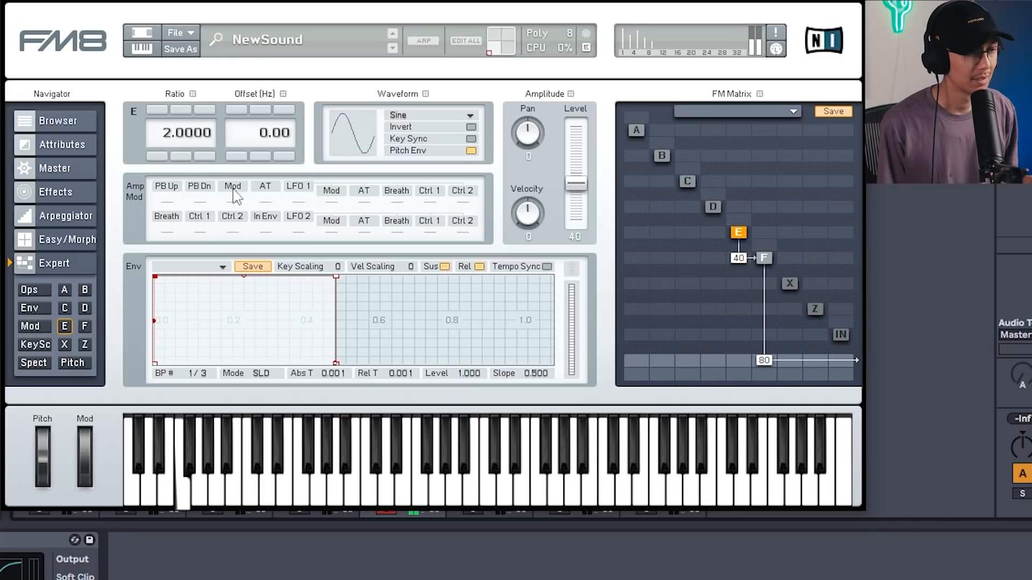
Reshape operator E's envelope into a curved decay falling to zero at about 0.31.
{"action": "left_click_drag", "start_coordinate": [336, 277], "coordinate": [232, 278]}
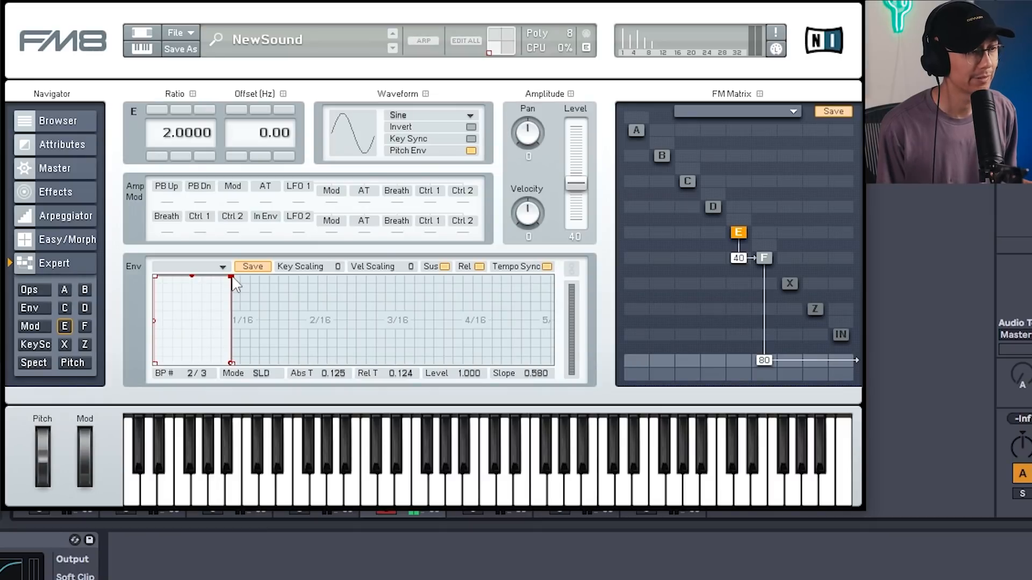
{"action": "mouse_move", "coordinate": [231, 277]}
{"action": "left_mouse_down"}
{"action": "mouse_move", "coordinate": [296, 376]}
{"action": "mouse_move", "coordinate": [277, 401]}
{"action": "left_mouse_up"}
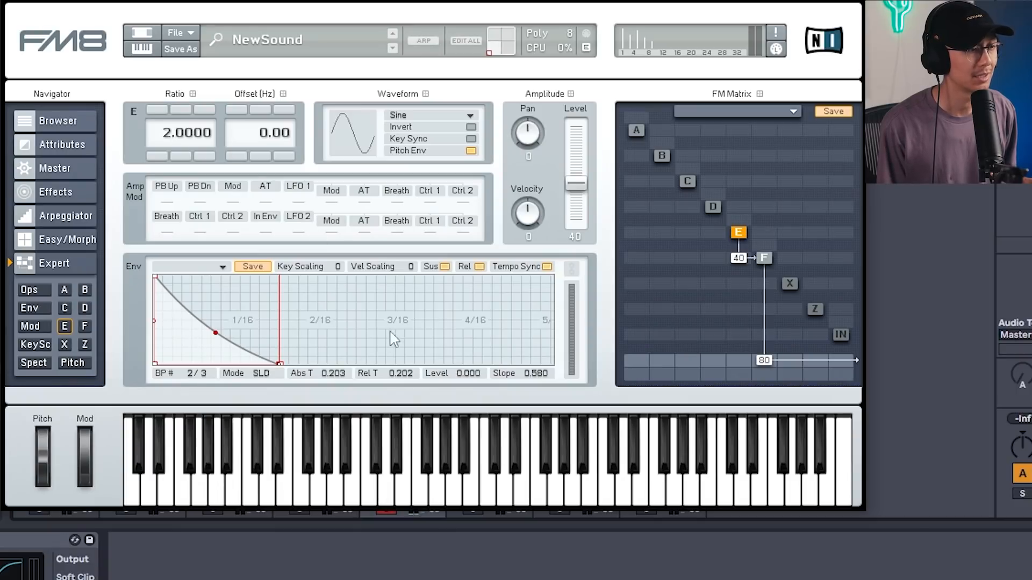
{"action": "left_click_drag", "start_coordinate": [281, 364], "coordinate": [308, 372]}
{"action": "left_click_drag", "start_coordinate": [285, 310], "coordinate": [411, 281]}
{"action": "mouse_move", "coordinate": [297, 342]}
{"action": "left_mouse_down"}
{"action": "mouse_move", "coordinate": [308, 305]}
{"action": "mouse_move", "coordinate": [311, 345]}
{"action": "left_mouse_up"}
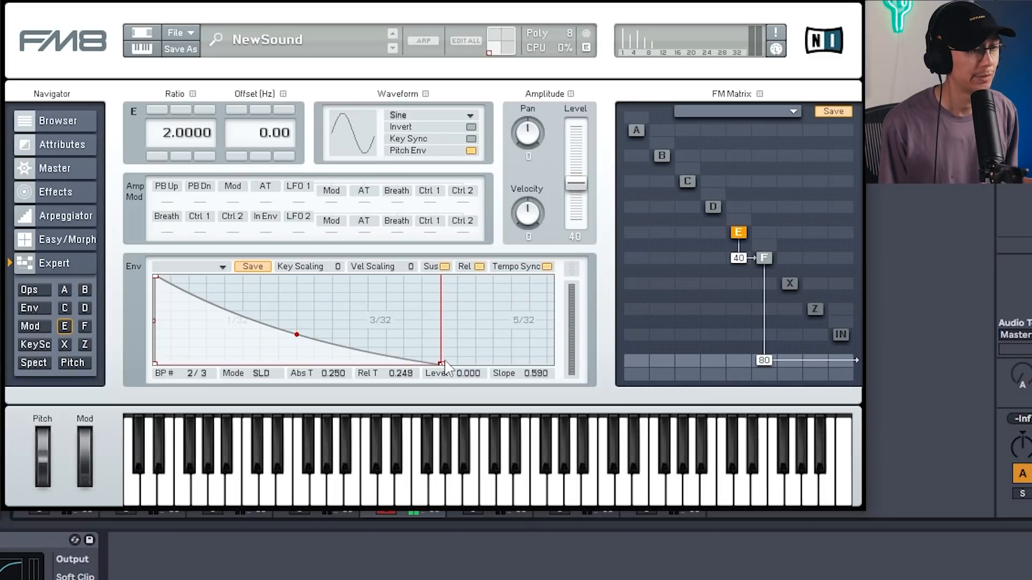
{"action": "left_click_drag", "start_coordinate": [442, 369], "coordinate": [511, 376]}
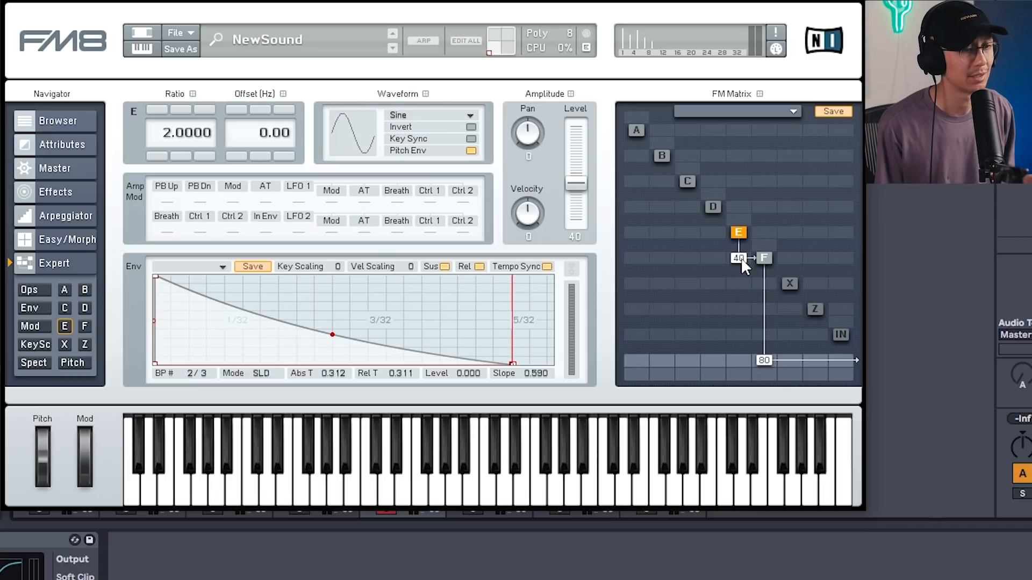
Raise operator E's modulation of F to 59 and set operator E's ratio to 4.
{"action": "mouse_move", "coordinate": [741, 257]}
{"action": "left_mouse_down"}
{"action": "mouse_move", "coordinate": [740, 206]}
{"action": "mouse_move", "coordinate": [741, 238]}
{"action": "left_mouse_up"}
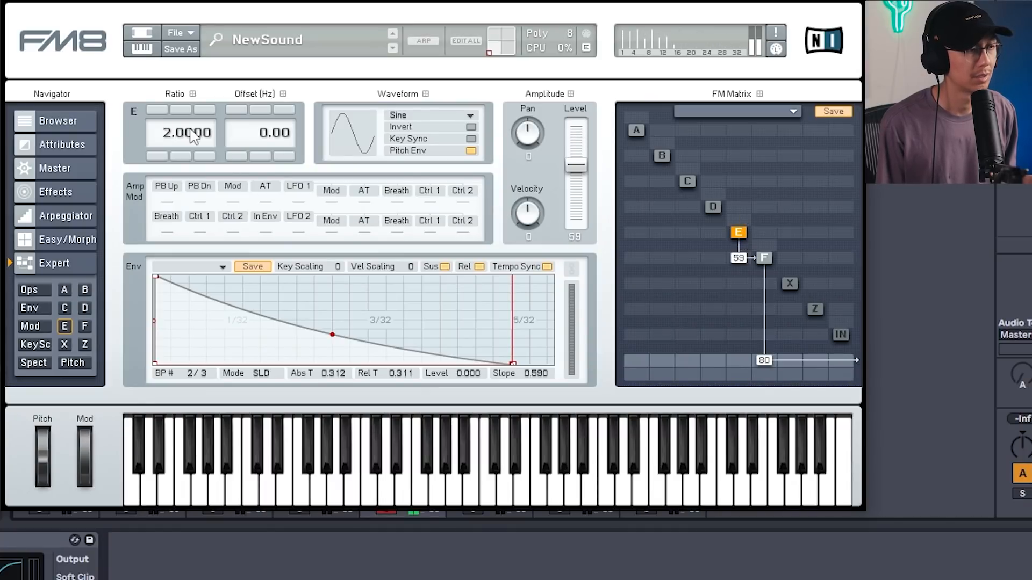
{"action": "left_click", "coordinate": [159, 110]}
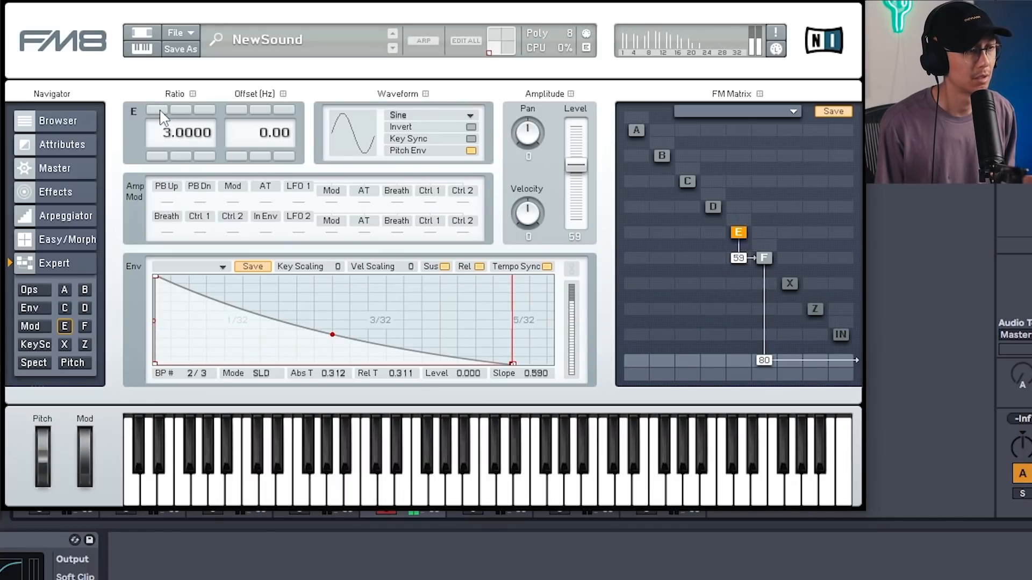
{"action": "left_click", "coordinate": [160, 111]}
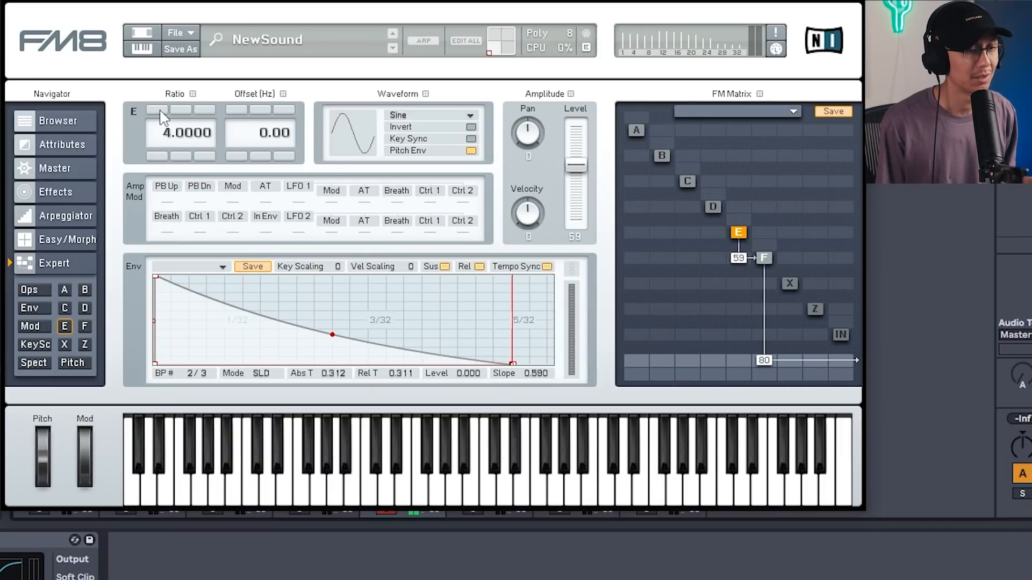
{"action": "left_click", "coordinate": [159, 110]}
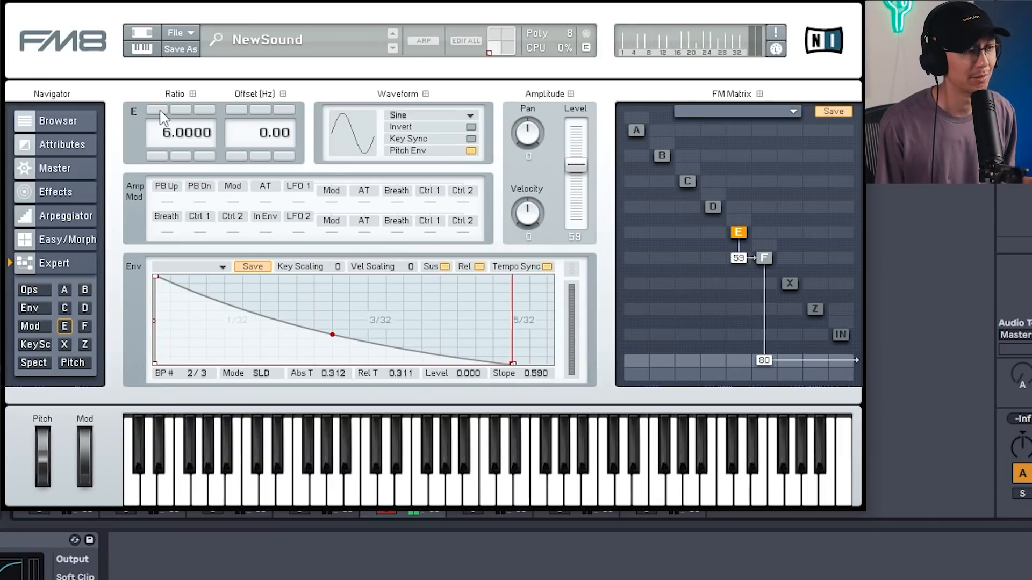
{"action": "left_click", "coordinate": [159, 157]}
{"action": "left_click", "coordinate": [158, 157]}
{"action": "left_click", "coordinate": [157, 157]}
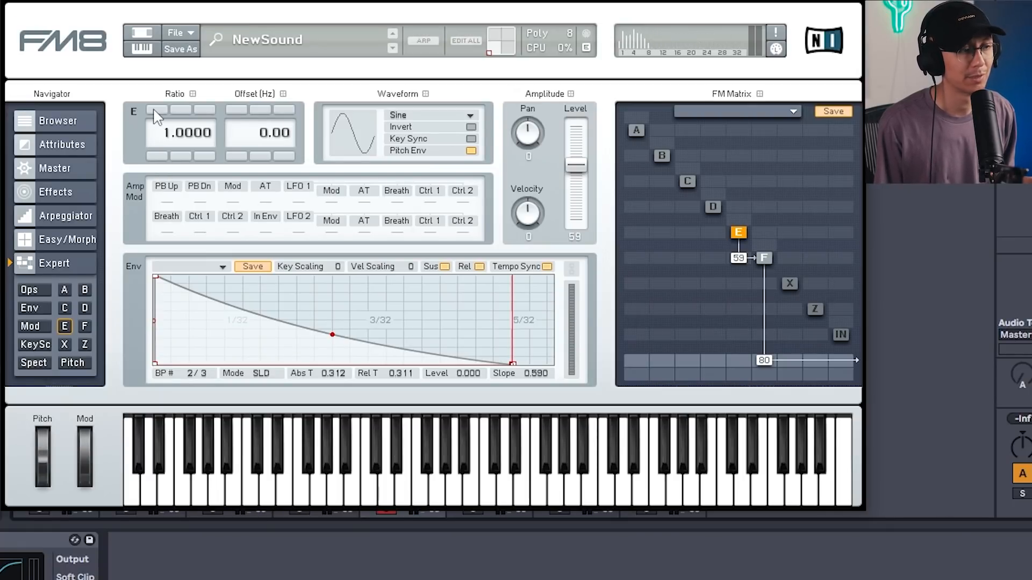
{"action": "left_click", "coordinate": [156, 111]}
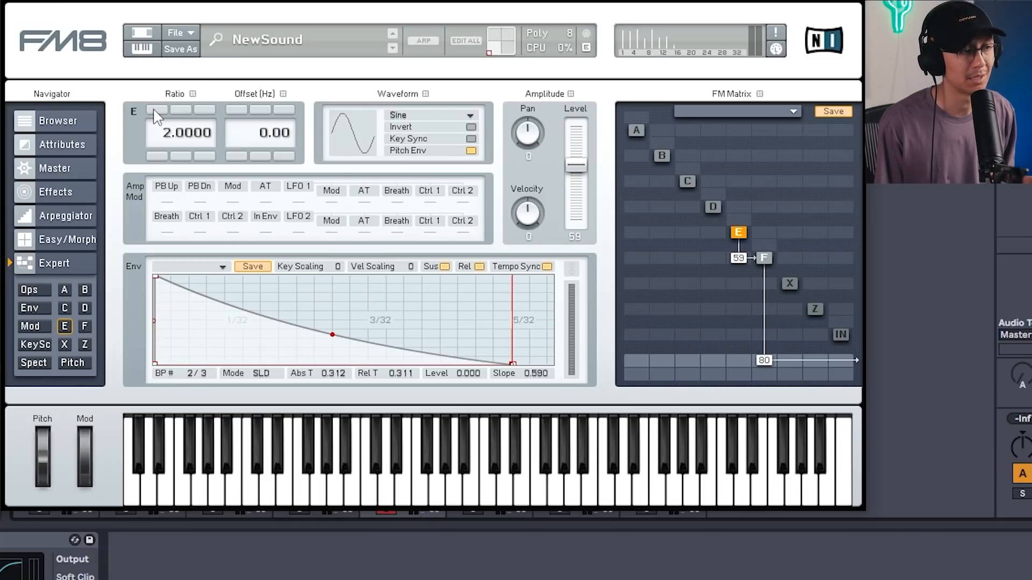
{"action": "left_click", "coordinate": [156, 111]}
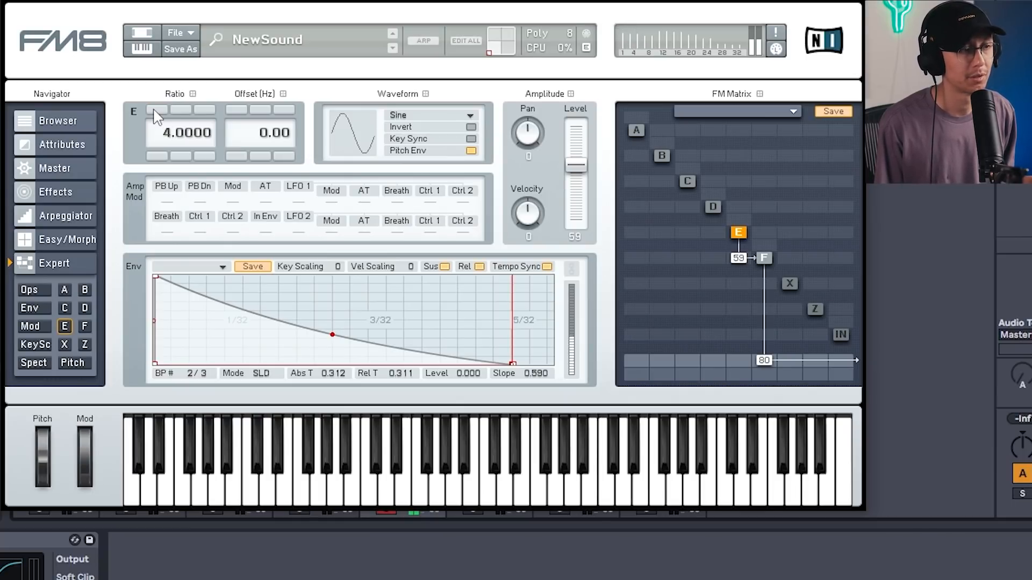
Step operator E's ratio up through 8 and 6, then set it to 2.
{"action": "left_click", "coordinate": [156, 111]}
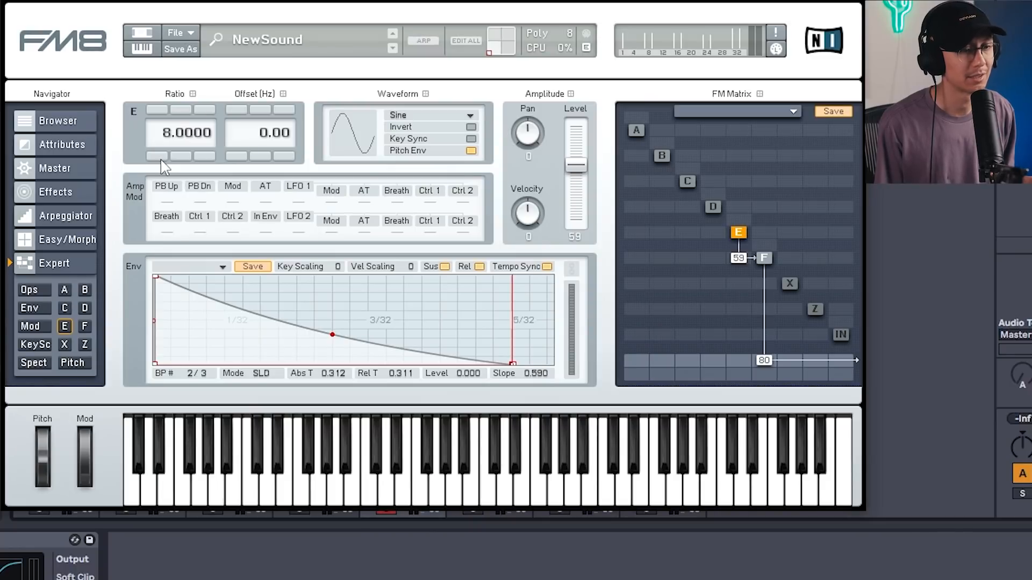
{"action": "left_click", "coordinate": [156, 109]}
{"action": "left_click", "coordinate": [157, 108]}
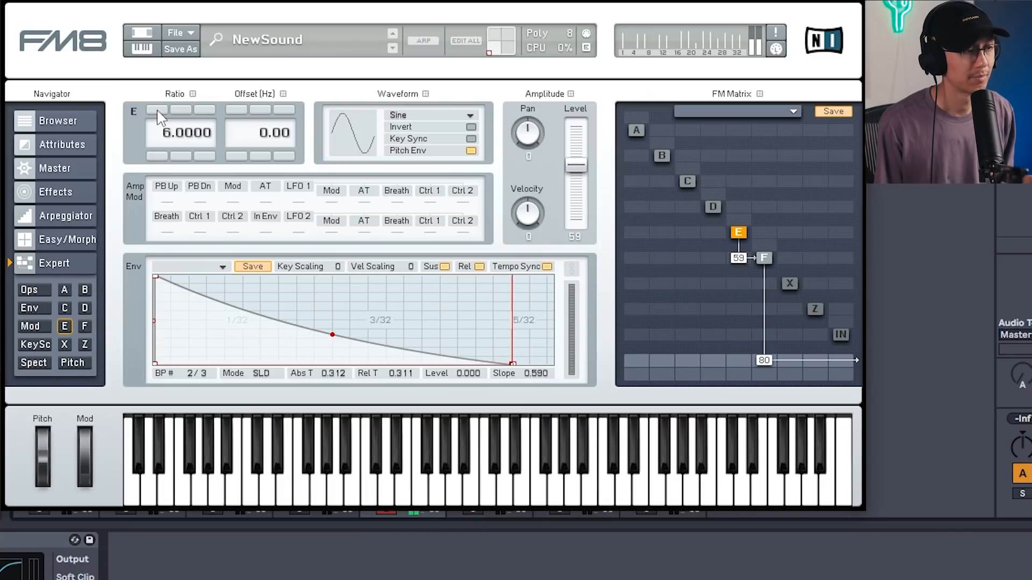
{"action": "left_click", "coordinate": [156, 108]}
{"action": "left_click", "coordinate": [157, 108]}
{"action": "left_click_drag", "start_coordinate": [171, 137], "coordinate": [170, 166]}
{"action": "double_click", "coordinate": [164, 141]}
{"action": "type", "text": "2"}
{"action": "key", "text": "Return"}
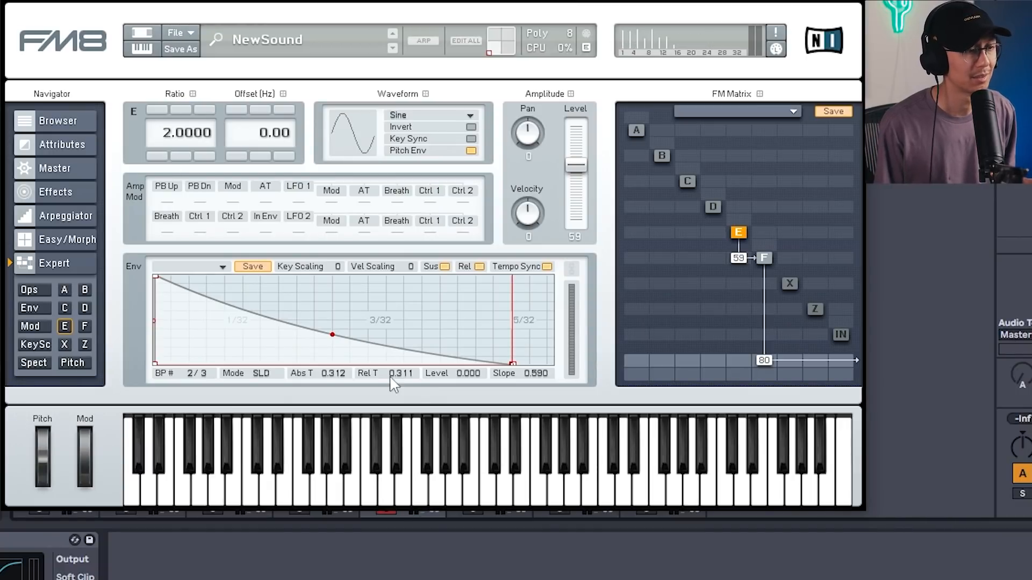
Save operator E's envelope as a preset named donk.
{"action": "left_click", "coordinate": [203, 267]}
{"action": "type", "text": "donk"}
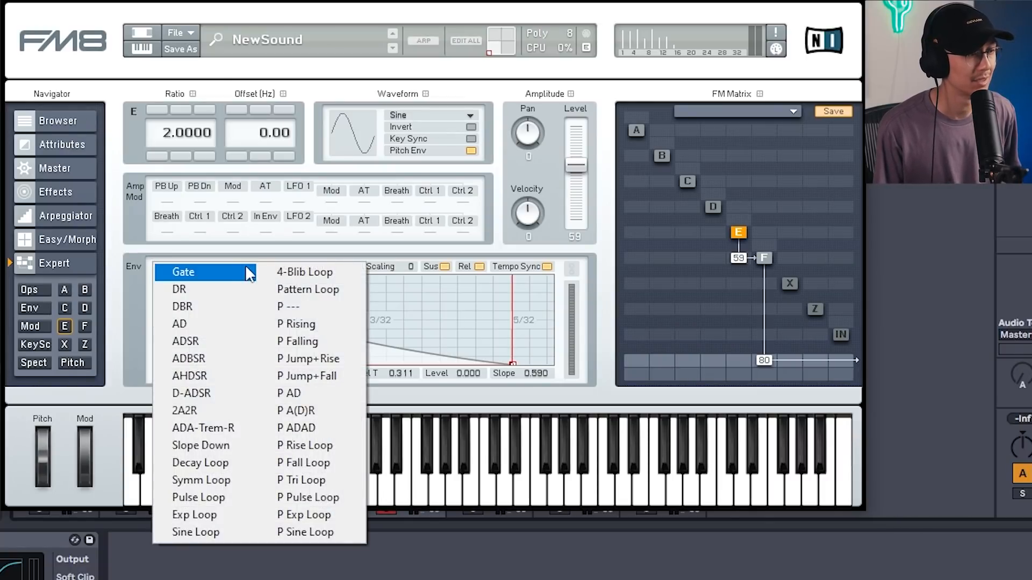
{"action": "left_click", "coordinate": [431, 255]}
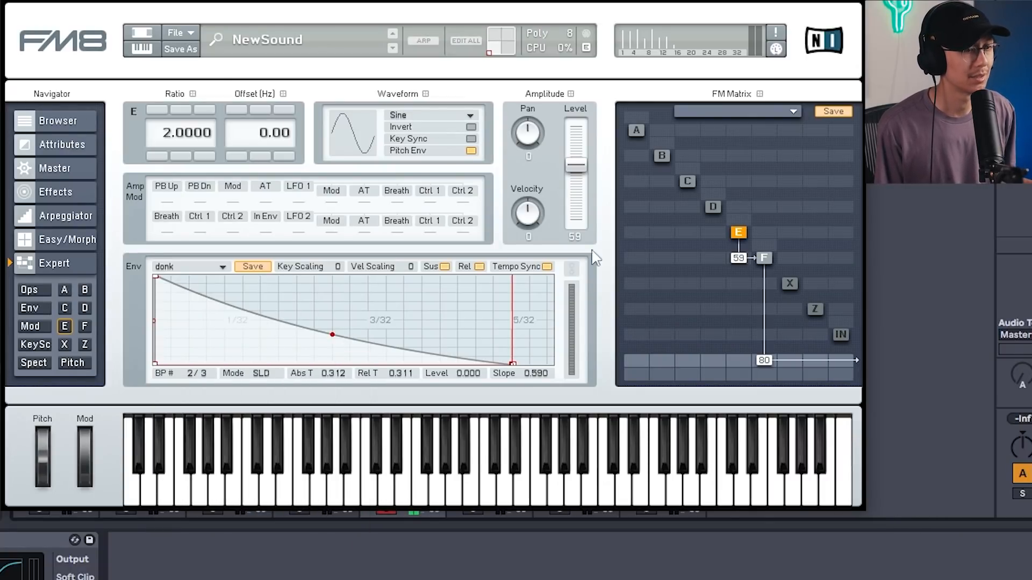
Add modulation from operator D into E at 42 and load the donk envelope onto operator D.
{"action": "left_click_drag", "start_coordinate": [719, 239], "coordinate": [720, 195]}
{"action": "left_click", "coordinate": [715, 207]}
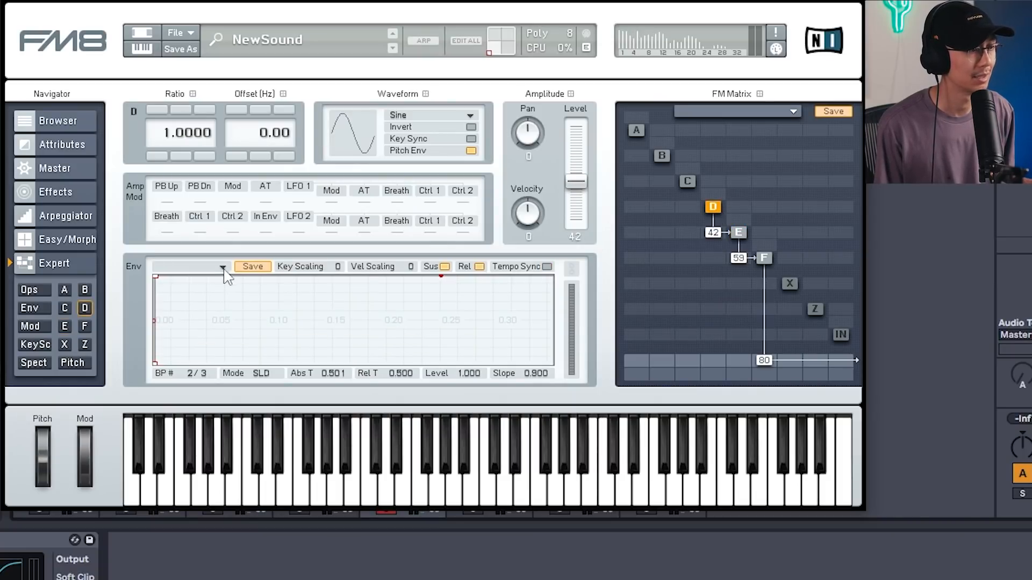
{"action": "left_click", "coordinate": [225, 268]}
{"action": "left_click", "coordinate": [312, 315]}
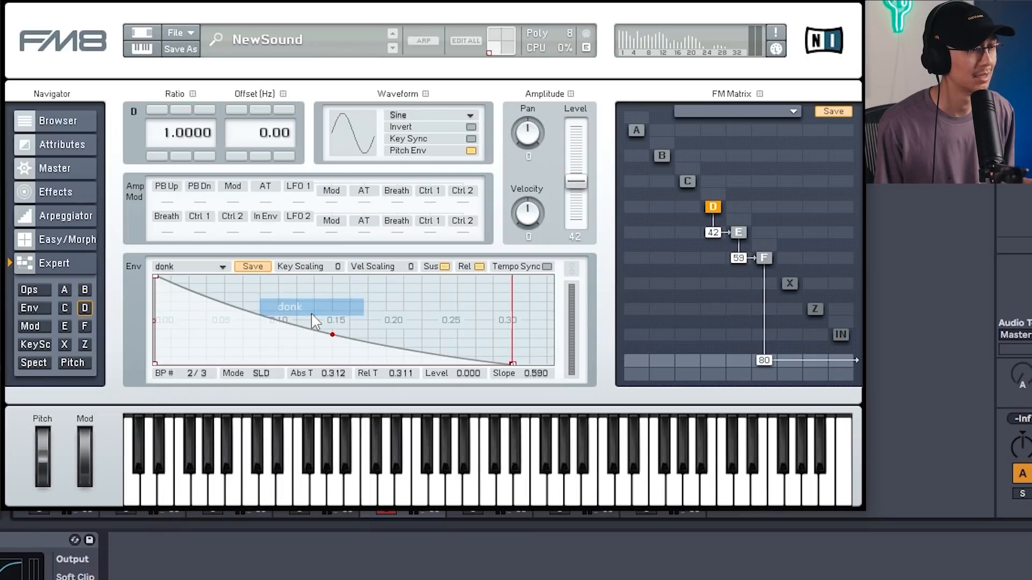
Raise operator D's ratio step by step to 8.
{"action": "left_click", "coordinate": [164, 113]}
{"action": "left_click", "coordinate": [164, 113]}
{"action": "left_click", "coordinate": [164, 113]}
{"action": "left_click", "coordinate": [163, 111]}
{"action": "left_click", "coordinate": [163, 111]}
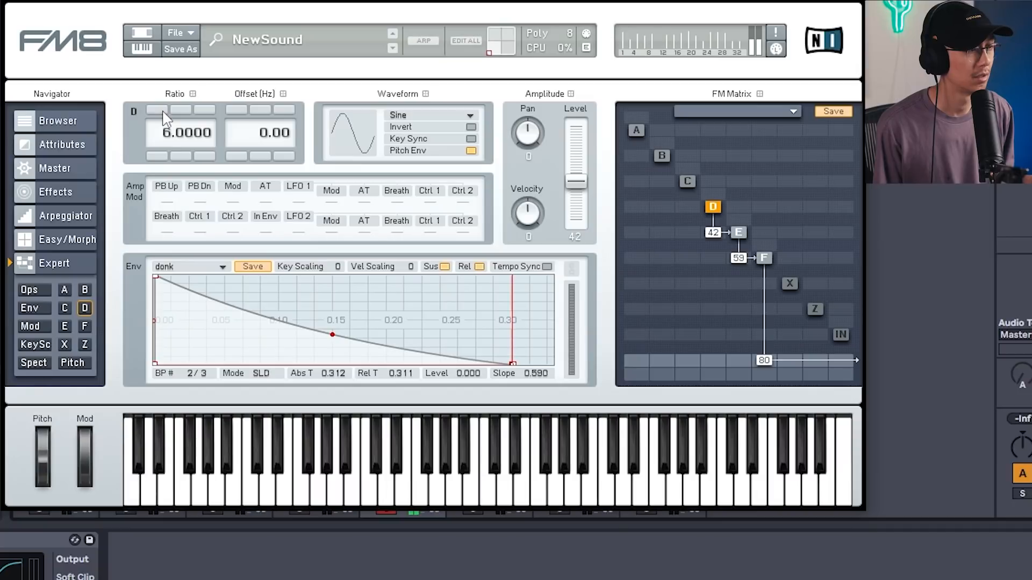
{"action": "left_click", "coordinate": [164, 113]}
{"action": "left_click", "coordinate": [164, 113]}
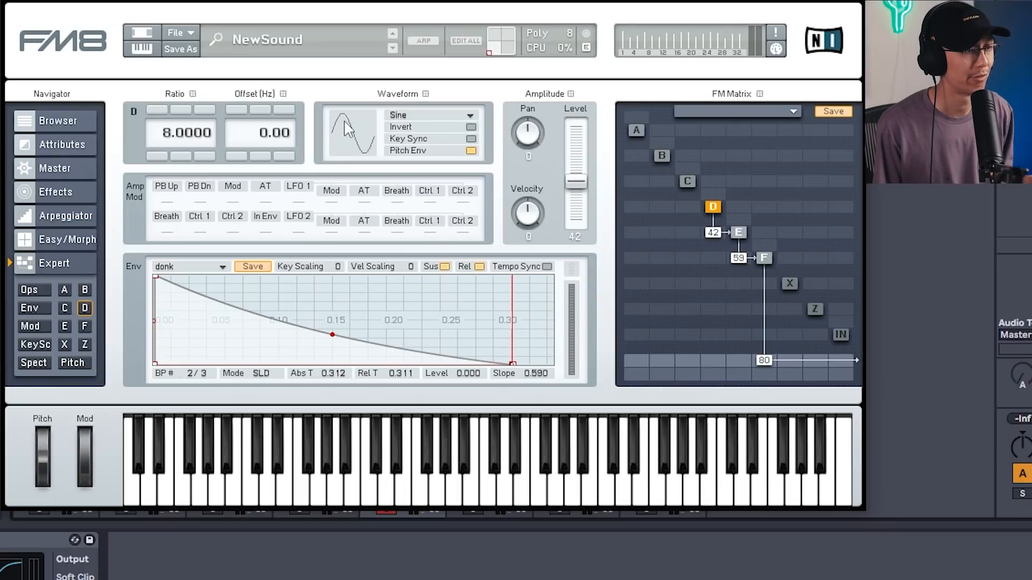
Browse waveforms and set operator F's waveform to 1+3+5 Square.
{"action": "left_click", "coordinate": [454, 116]}
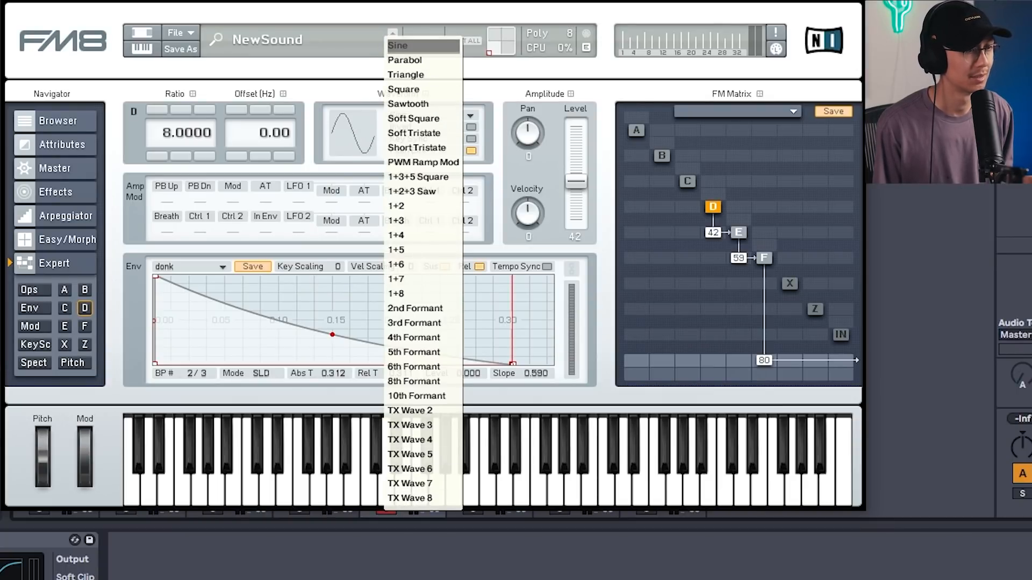
{"action": "left_click", "coordinate": [743, 231]}
{"action": "left_click", "coordinate": [743, 231]}
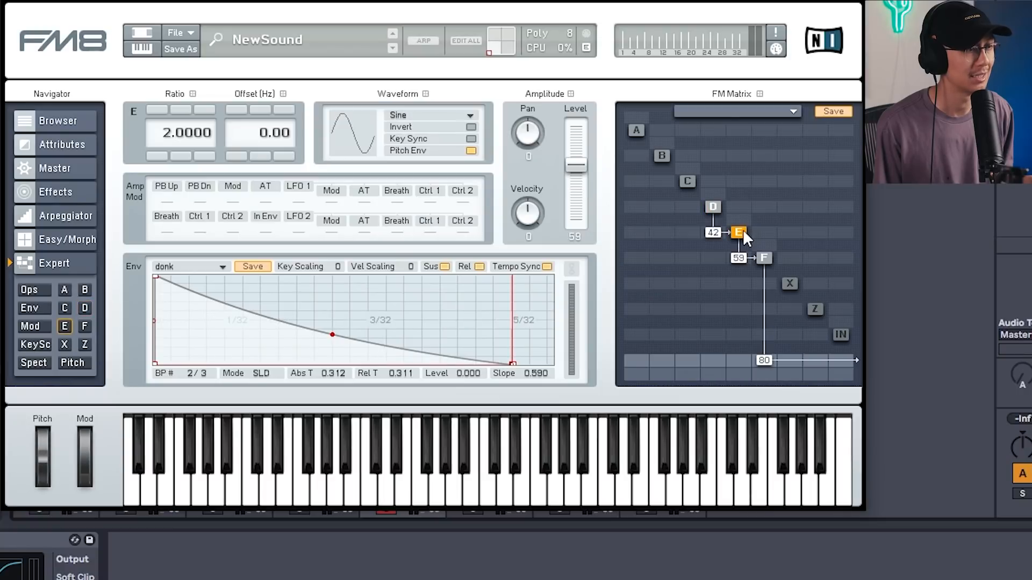
{"action": "left_click_drag", "start_coordinate": [364, 130], "coordinate": [364, 5]}
{"action": "left_click_drag", "start_coordinate": [357, 119], "coordinate": [357, 258]}
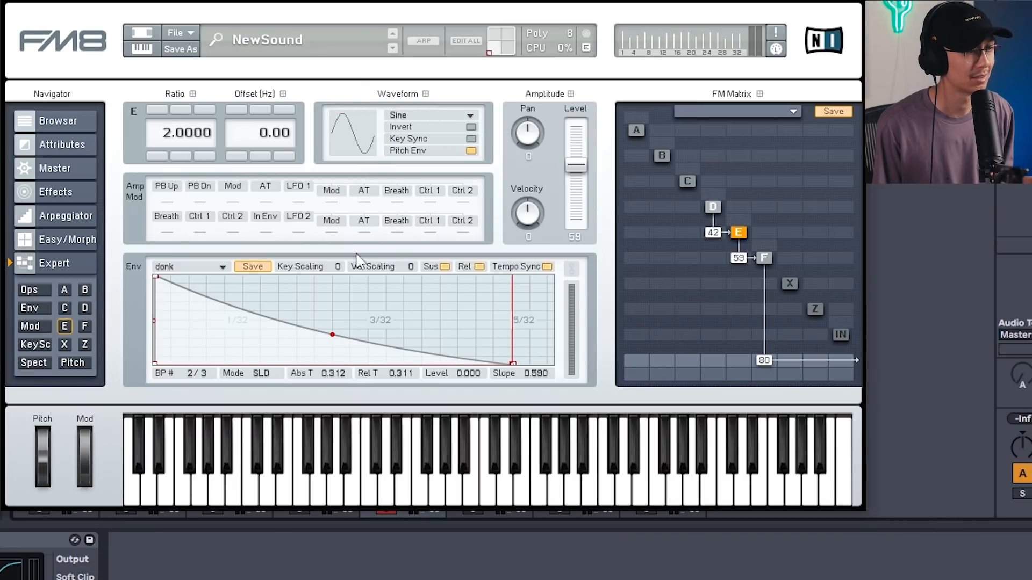
{"action": "left_click", "coordinate": [762, 257]}
{"action": "left_click_drag", "start_coordinate": [356, 125], "coordinate": [350, 85]}
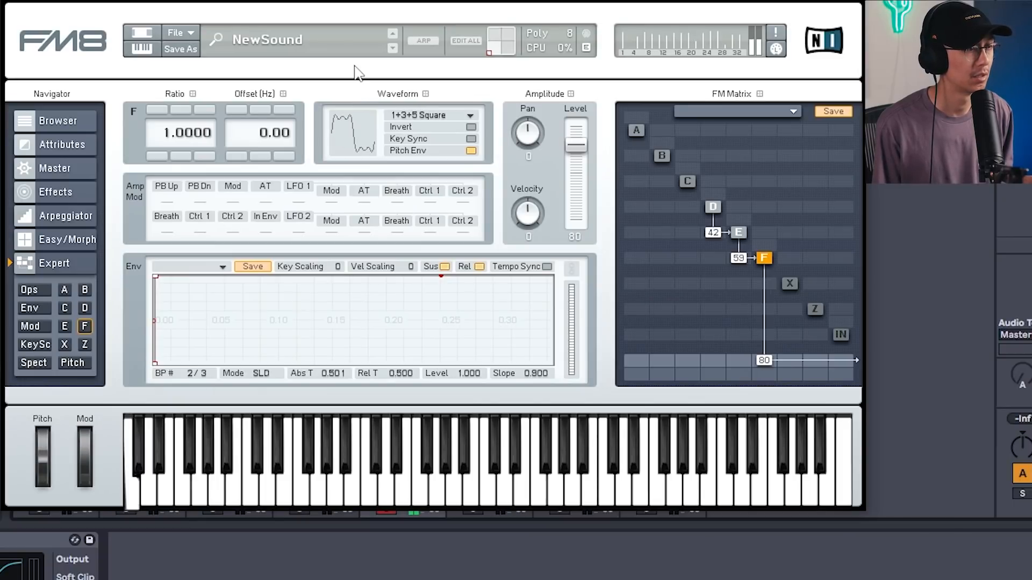
Lower operator E's modulation of F to 33 and operator D's modulation of E to 14.
{"action": "left_click", "coordinate": [740, 233]}
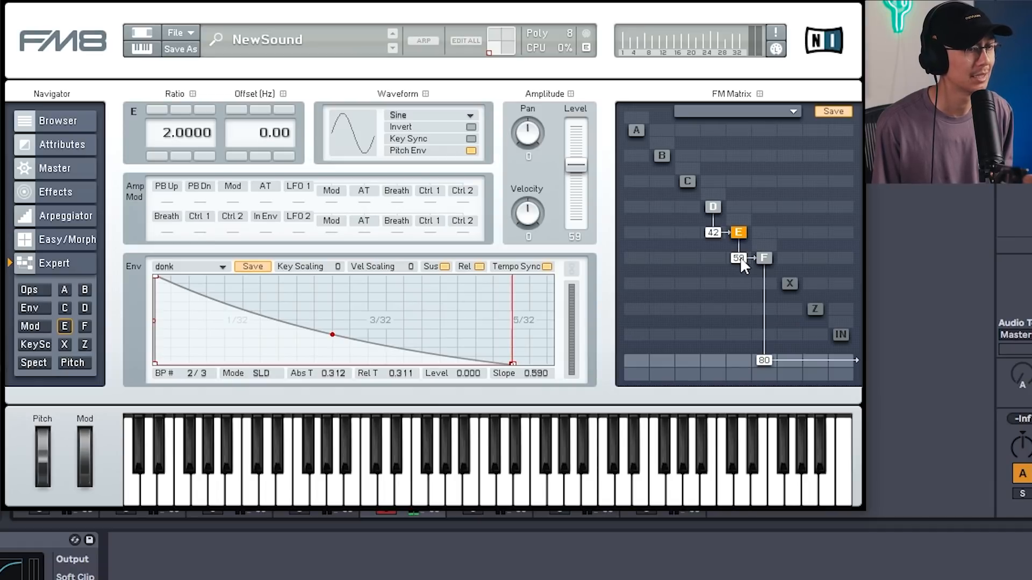
{"action": "left_click_drag", "start_coordinate": [740, 259], "coordinate": [740, 278]}
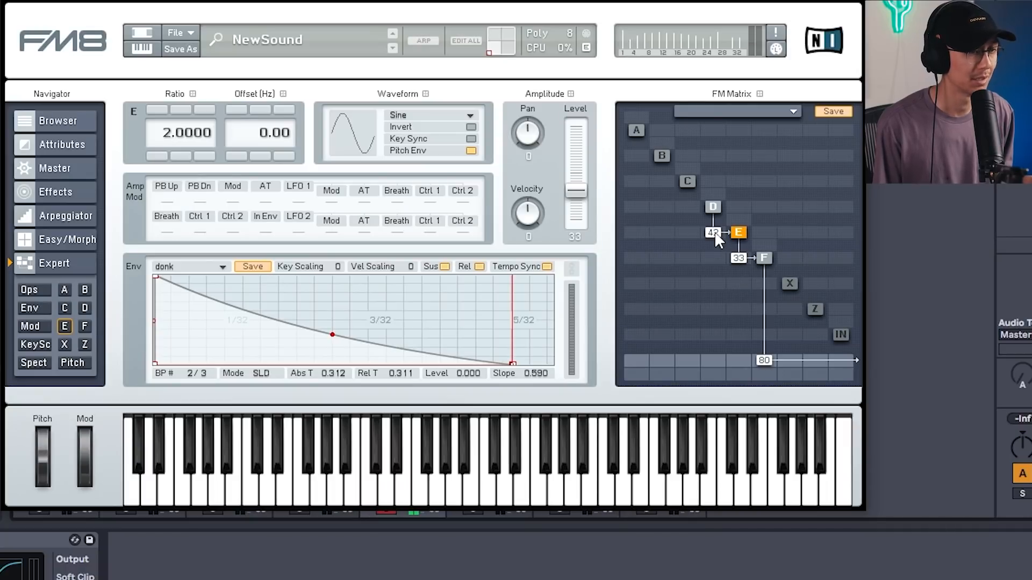
{"action": "left_click_drag", "start_coordinate": [715, 234], "coordinate": [715, 256]}
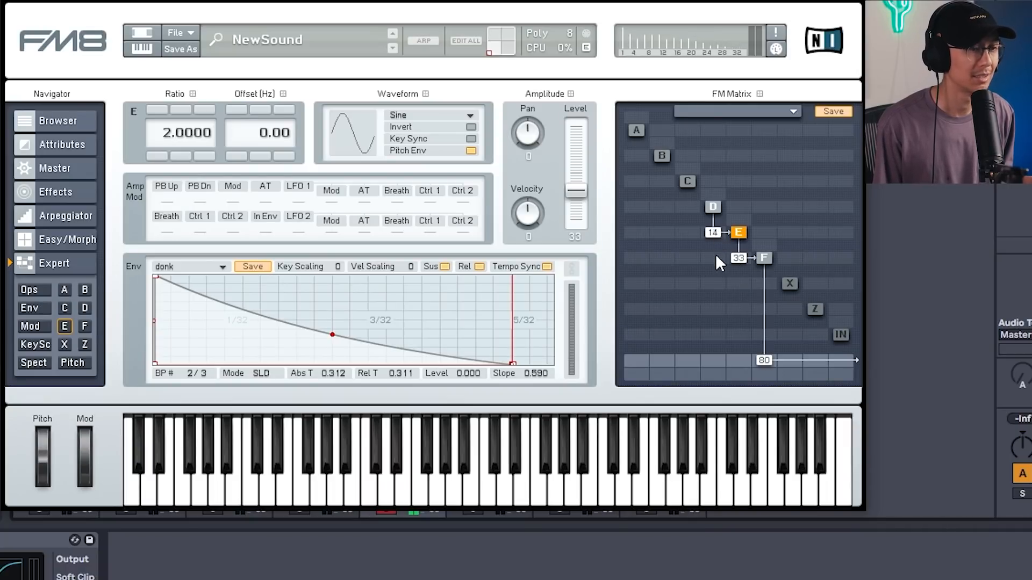
Cycle operator F's waveform to another shape and reselect operator E.
{"action": "left_click", "coordinate": [756, 253]}
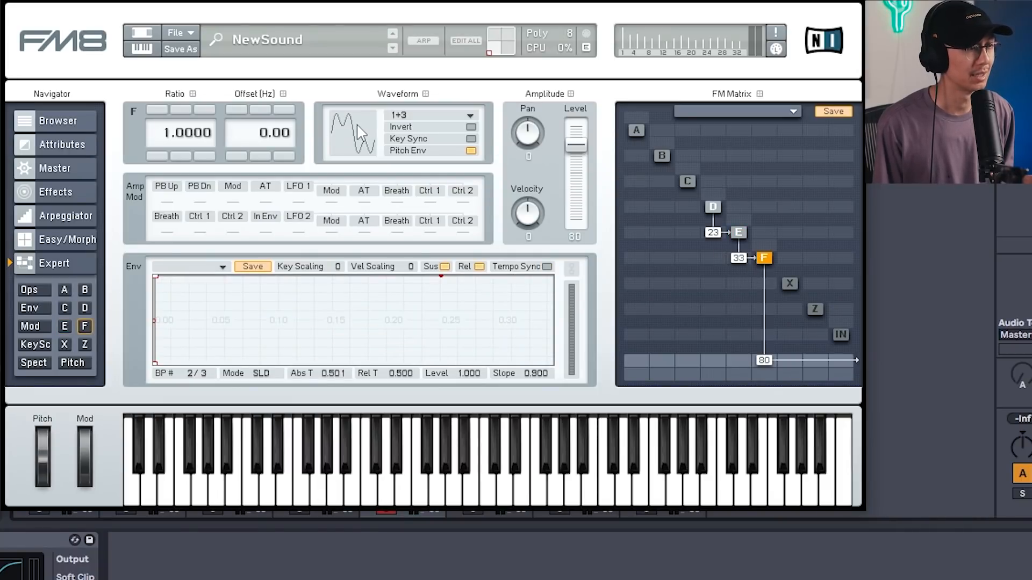
{"action": "left_click_drag", "start_coordinate": [358, 123], "coordinate": [359, 188]}
{"action": "left_click", "coordinate": [738, 232]}
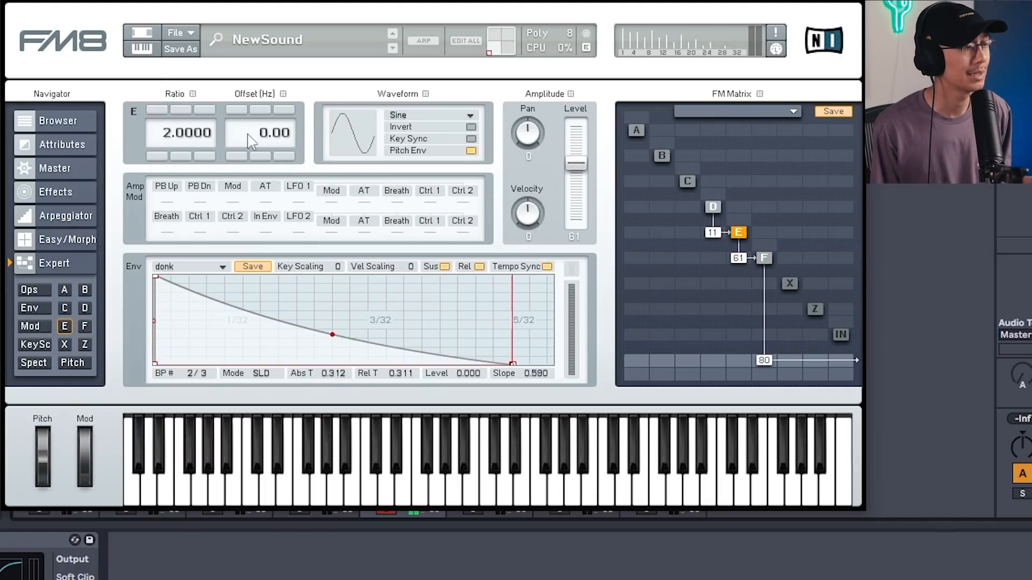
Enable the Overdrive and Cabinet effects and set the cabinet size to -39.
{"action": "left_click", "coordinate": [64, 192]}
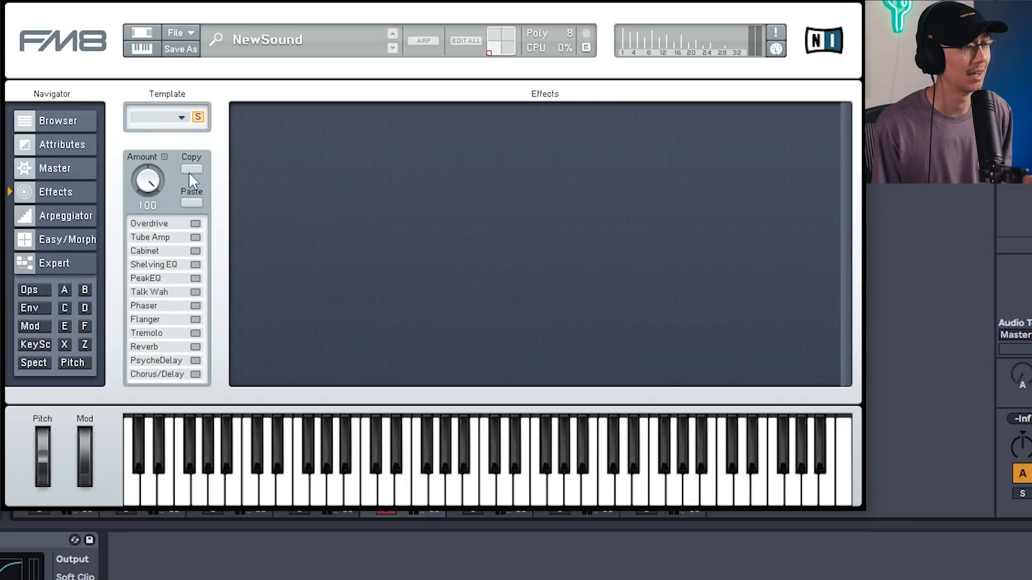
{"action": "left_click", "coordinate": [195, 224]}
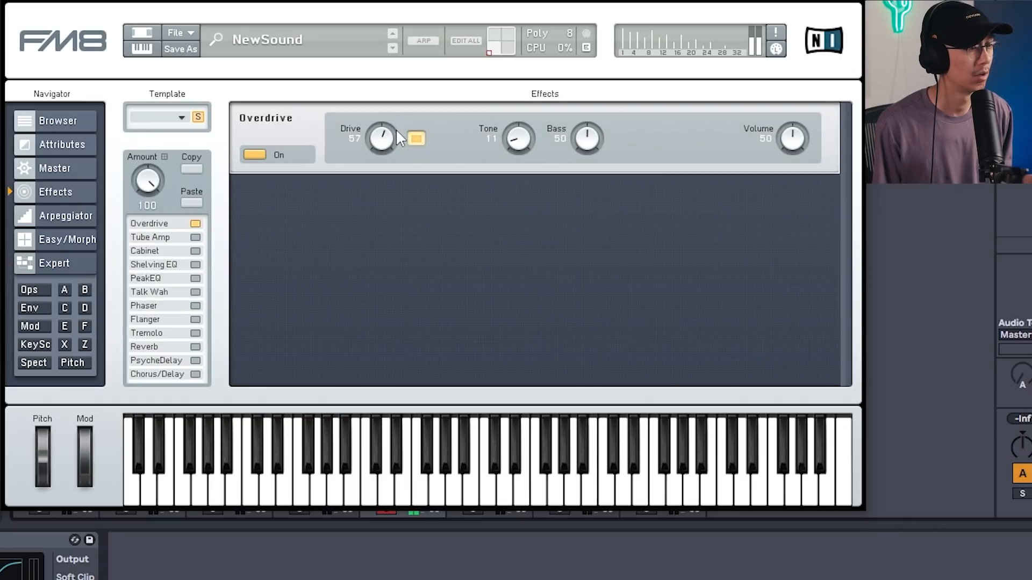
{"action": "left_click", "coordinate": [195, 251]}
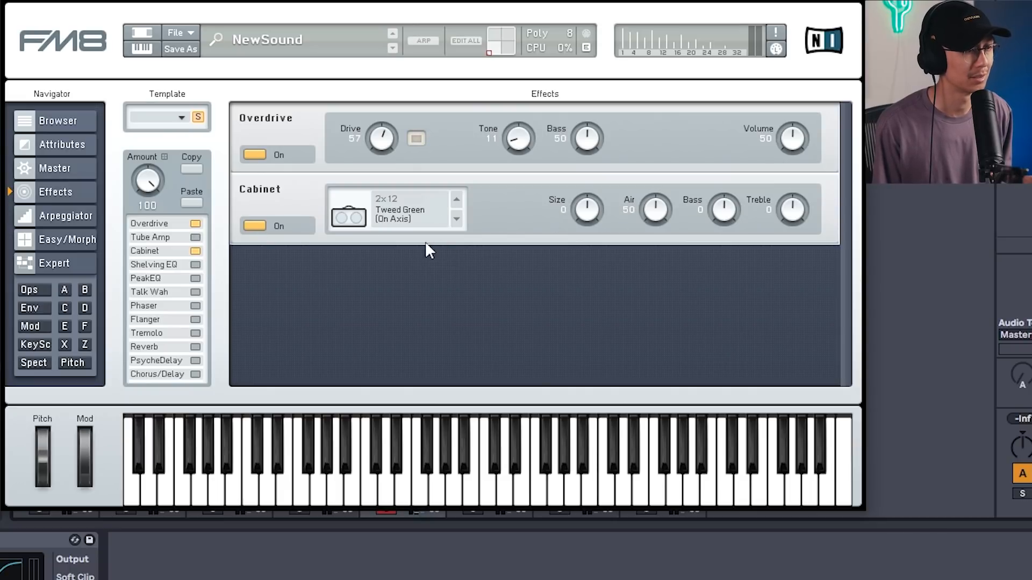
{"action": "left_click_drag", "start_coordinate": [586, 210], "coordinate": [585, 264]}
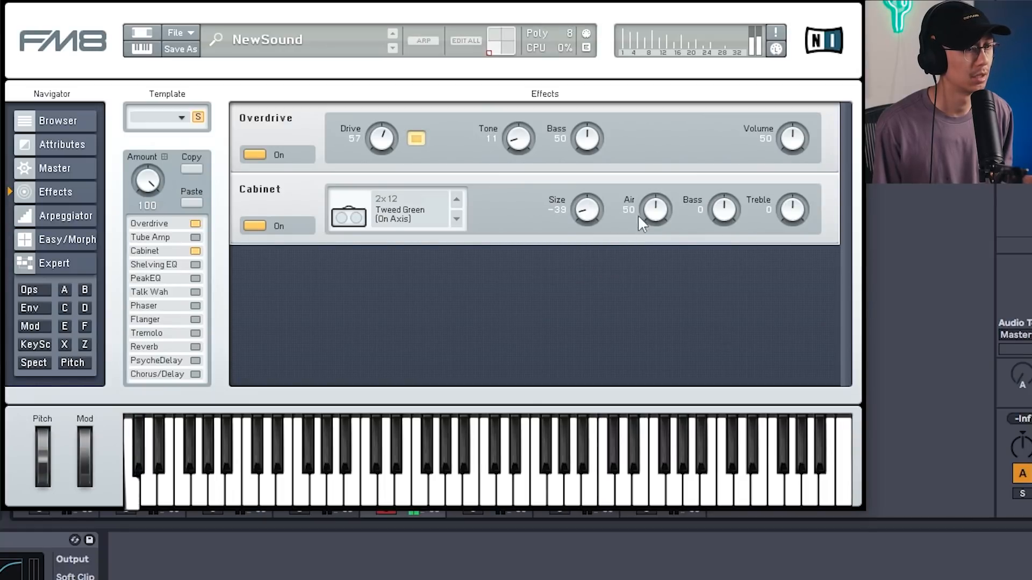
Raise the Harmonic timbre control on the Easy/Morph page to about 39.
{"action": "left_click", "coordinate": [60, 243]}
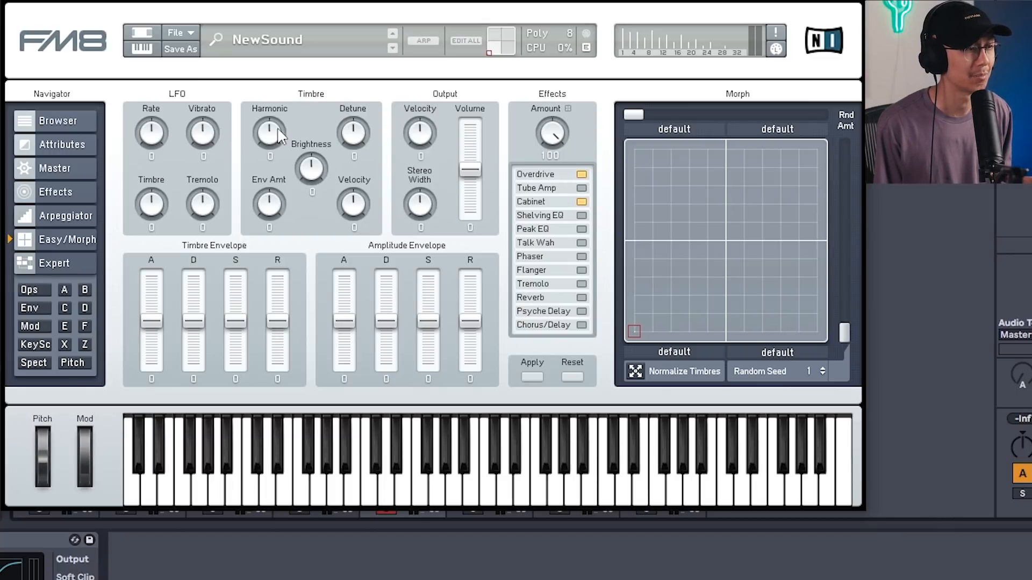
{"action": "left_click_drag", "start_coordinate": [269, 130], "coordinate": [277, 151]}
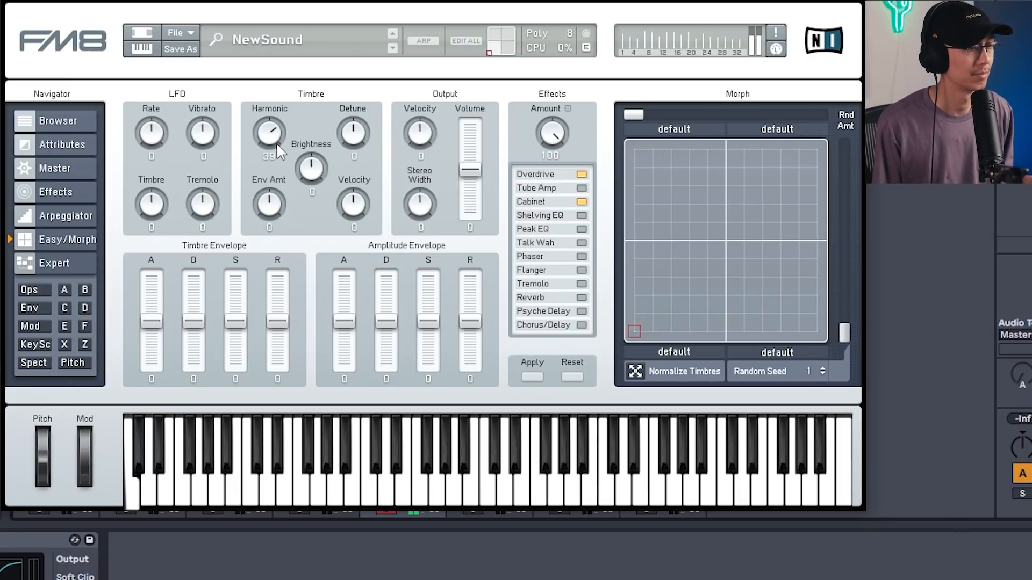
Open the FM8 track's Low clip in the piano roll and start playback.
{"action": "left_click_drag", "start_coordinate": [449, 29], "coordinate": [493, 30]}
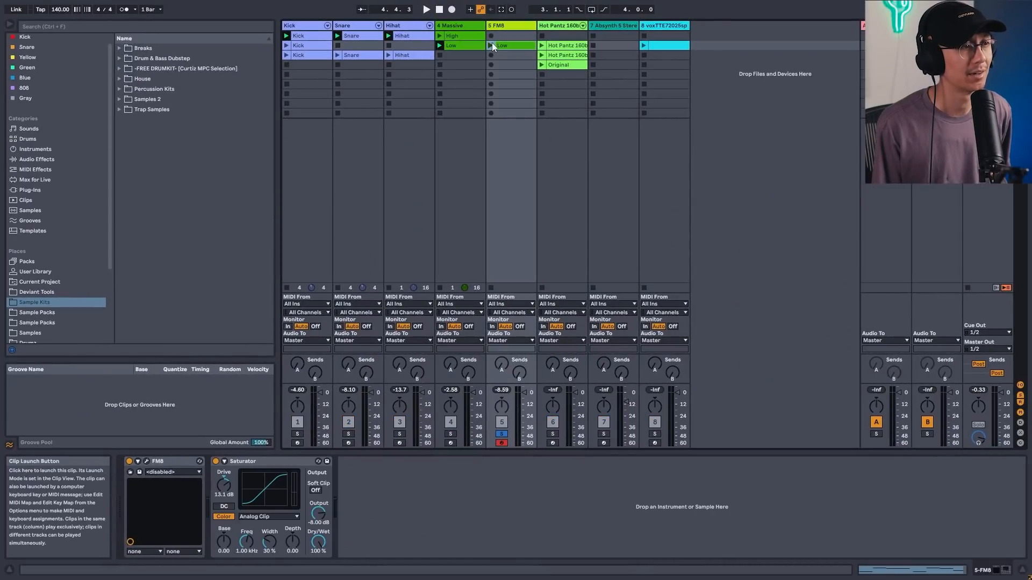
{"action": "left_click", "coordinate": [491, 46]}
{"action": "double_click", "coordinate": [511, 45]}
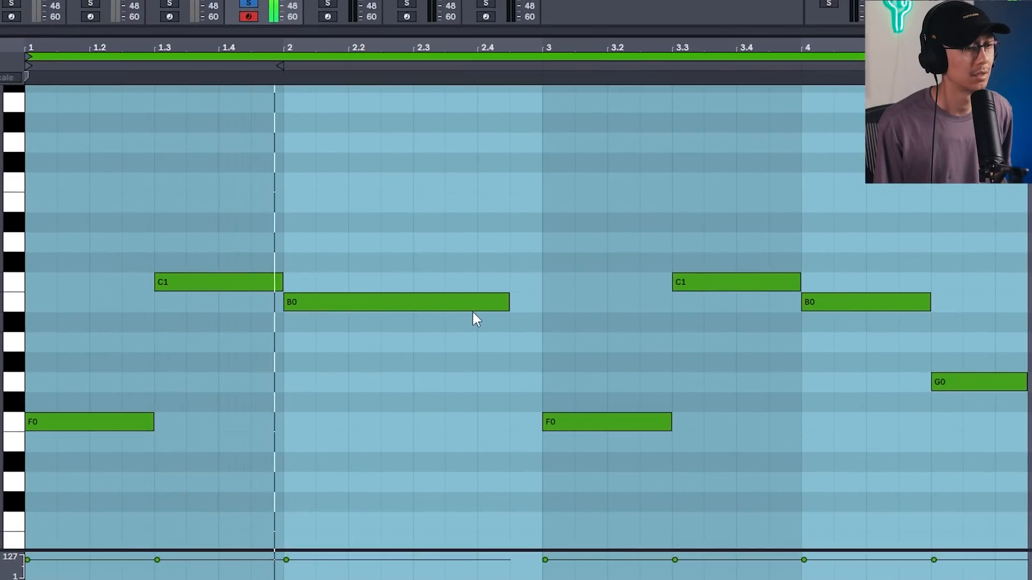
{"action": "key", "text": "space"}
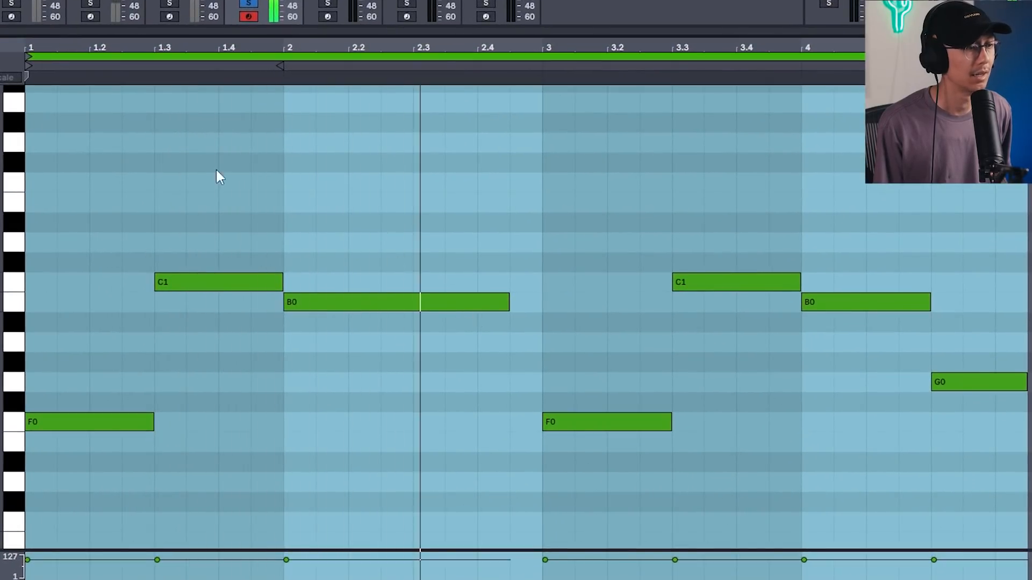
Chop the bassline notes into repeated shorter eighth notes across the clip.
{"action": "left_click", "coordinate": [223, 234]}
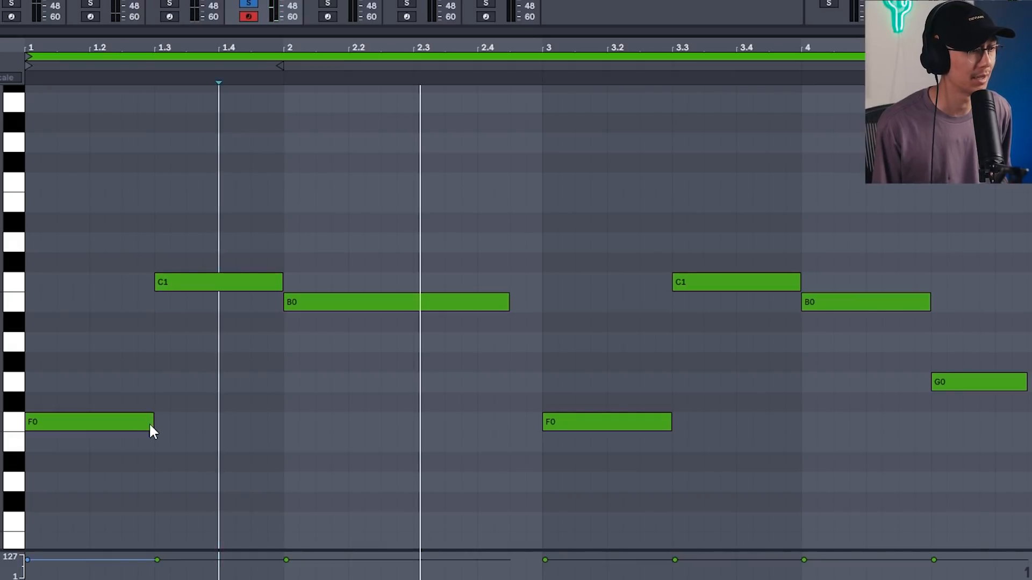
{"action": "left_click_drag", "start_coordinate": [153, 423], "coordinate": [76, 424]}
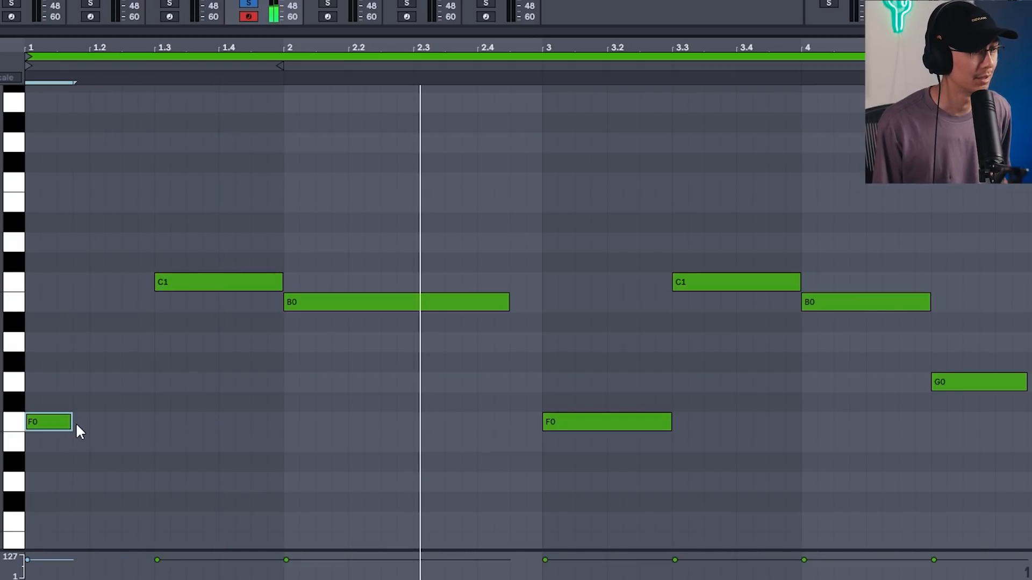
{"action": "key", "text": "ctrl+d"}
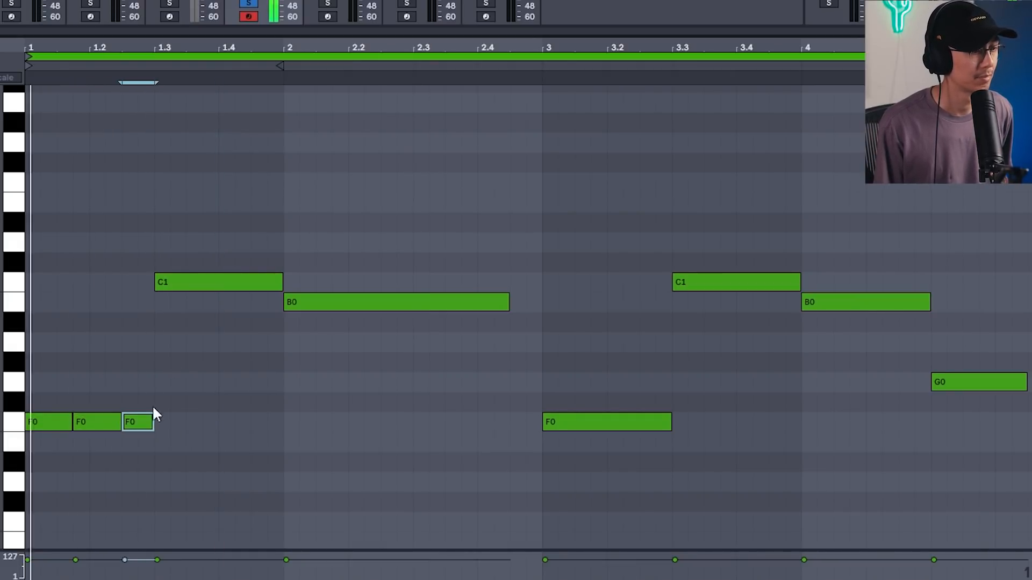
{"action": "left_click_drag", "start_coordinate": [140, 385], "coordinate": [297, 306]}
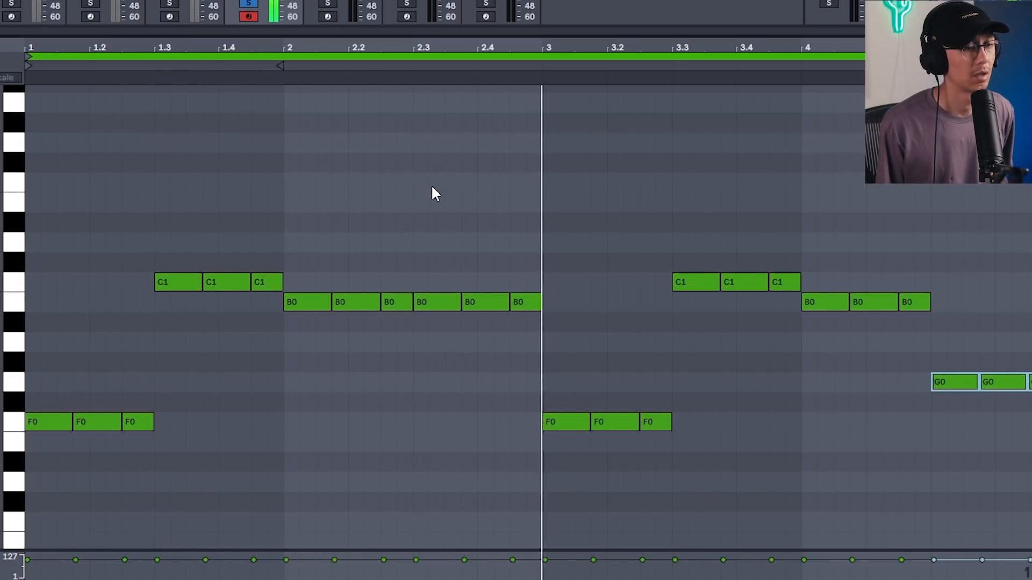
{"action": "left_click", "coordinate": [426, 178]}
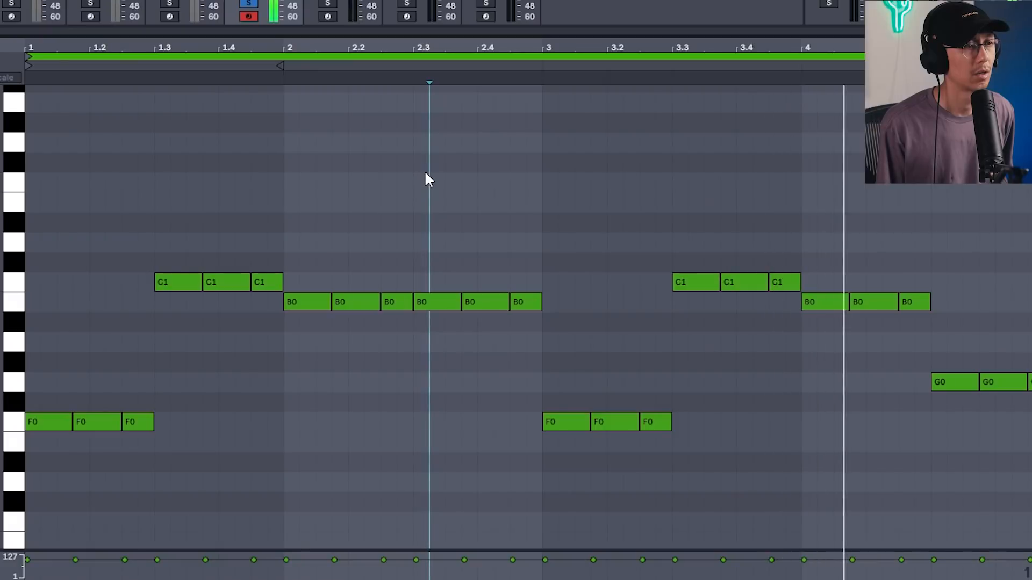
Unsolo the FM8 track and toggle playback.
{"action": "left_click", "coordinate": [249, 3]}
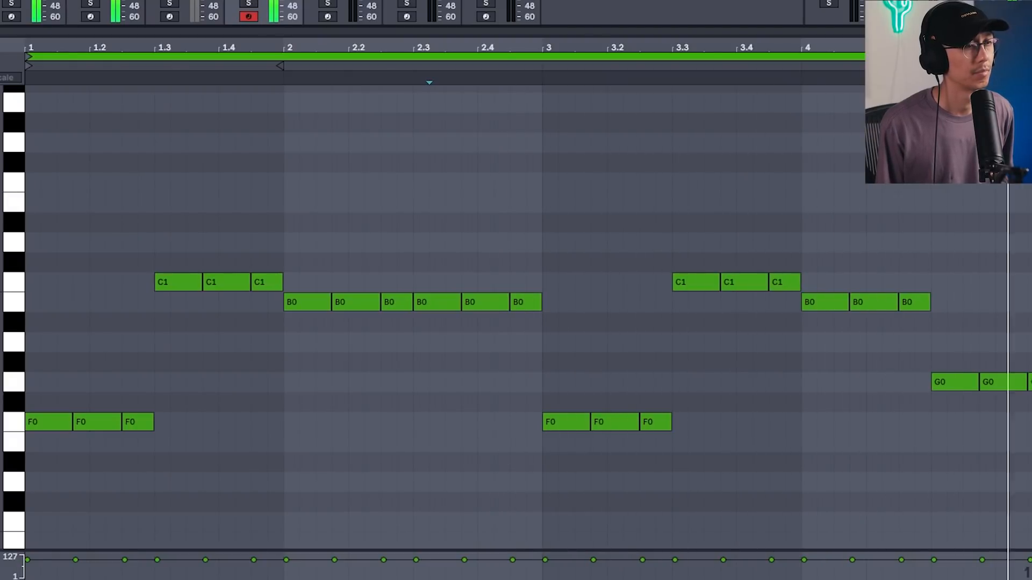
{"action": "key", "text": "space"}
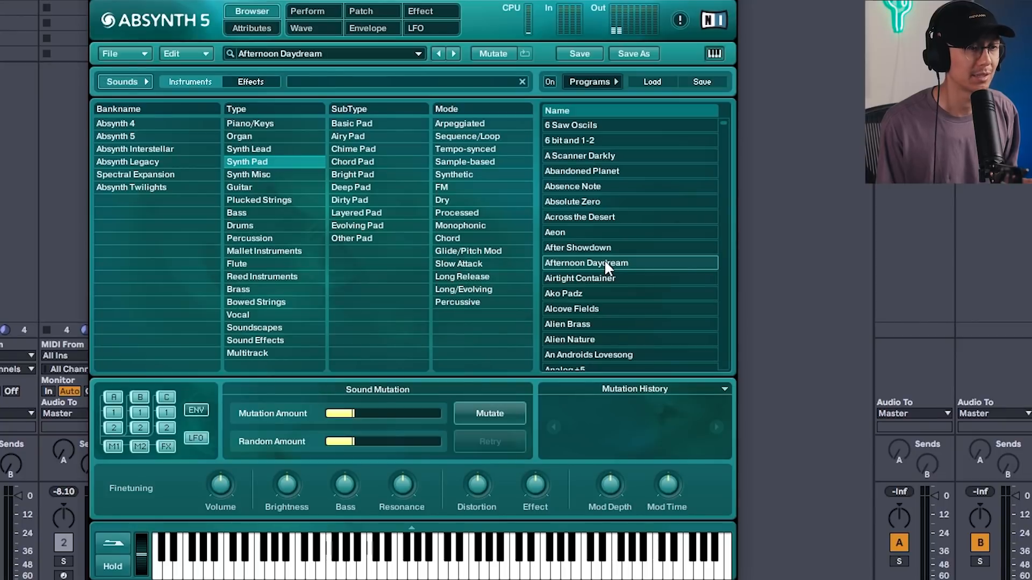
Audition Synth Pad presets in the Absynth browser, load Alien Nature, and close the plugin window.
{"action": "left_click", "coordinate": [566, 298]}
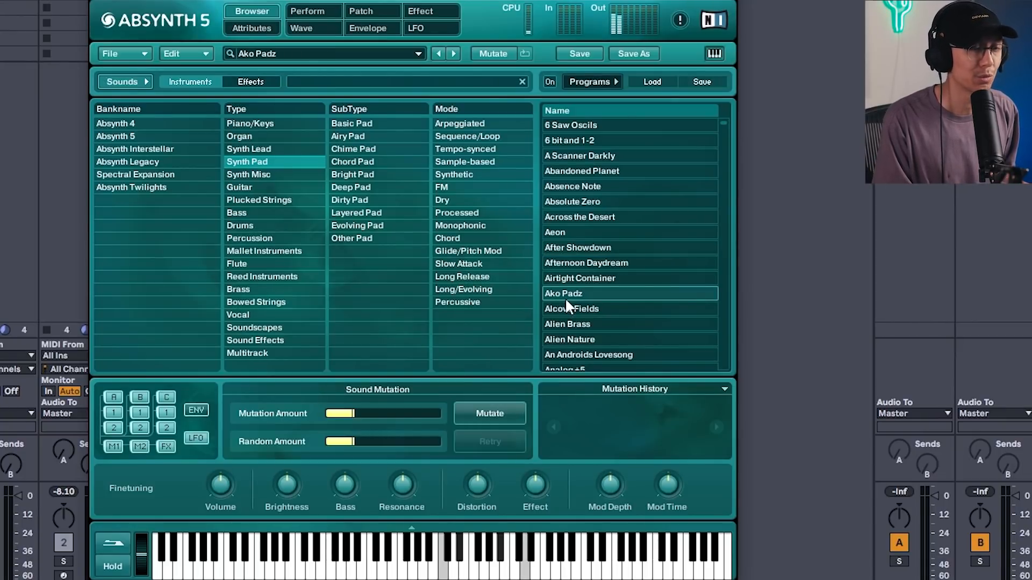
{"action": "scroll", "coordinate": [565, 297], "scroll_direction": "down", "scroll_amount": 1}
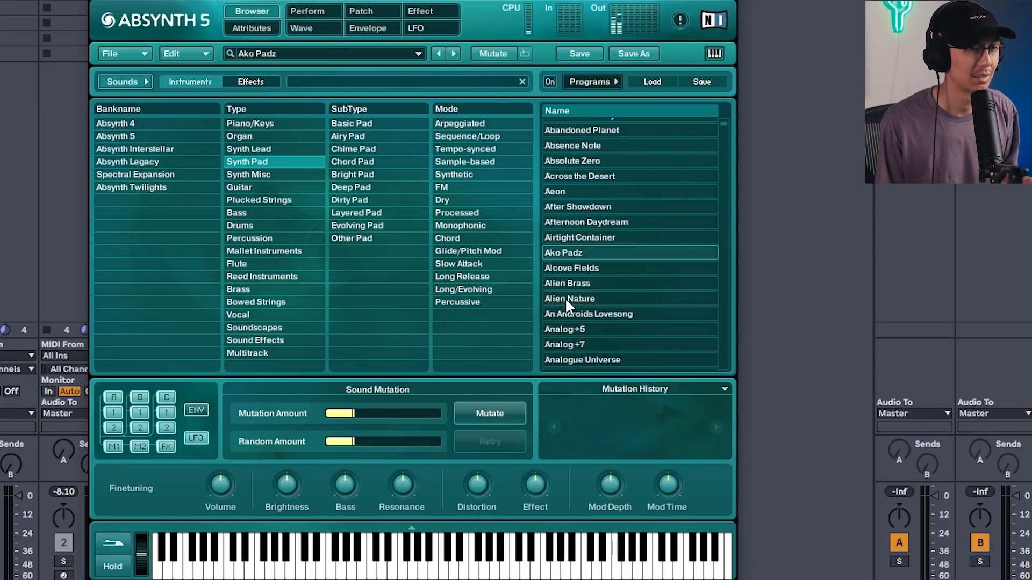
{"action": "left_click", "coordinate": [565, 298]}
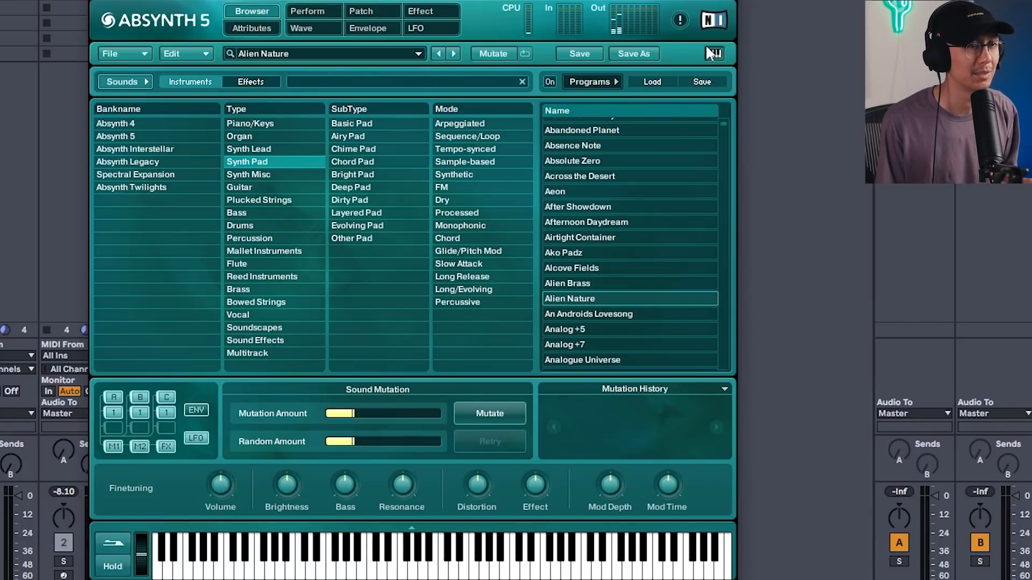
{"action": "left_click", "coordinate": [732, 2]}
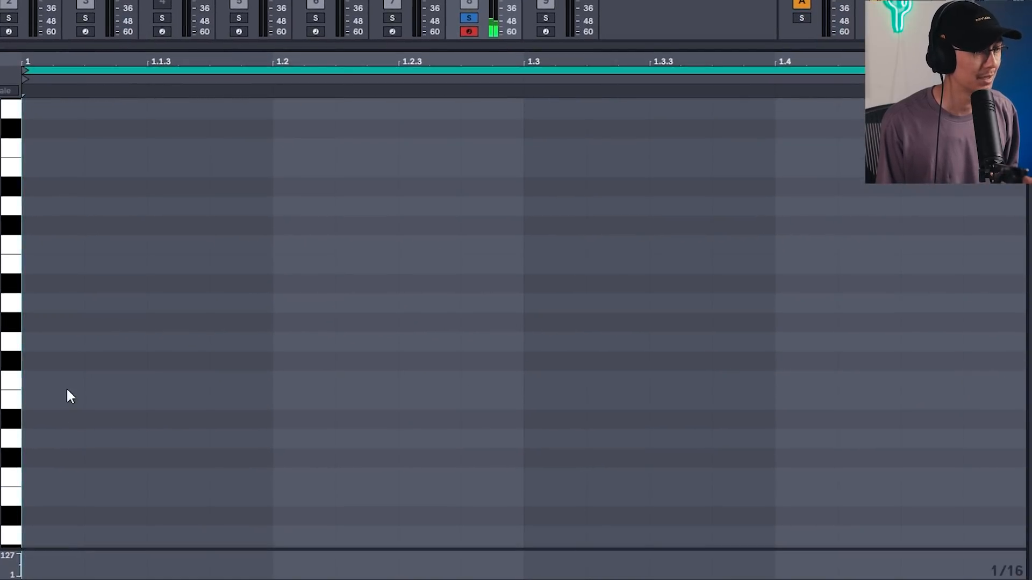
Draw a stacked chord of F2, G#2, C3, D#3 and G3 at the start of the pad clip.
{"action": "left_click", "coordinate": [43, 380]}
{"action": "left_click", "coordinate": [43, 323]}
{"action": "left_click", "coordinate": [42, 244]}
{"action": "left_click", "coordinate": [42, 186]}
{"action": "scroll", "coordinate": [42, 162], "scroll_direction": "up", "scroll_amount": 1}
{"action": "left_click", "coordinate": [41, 141]}
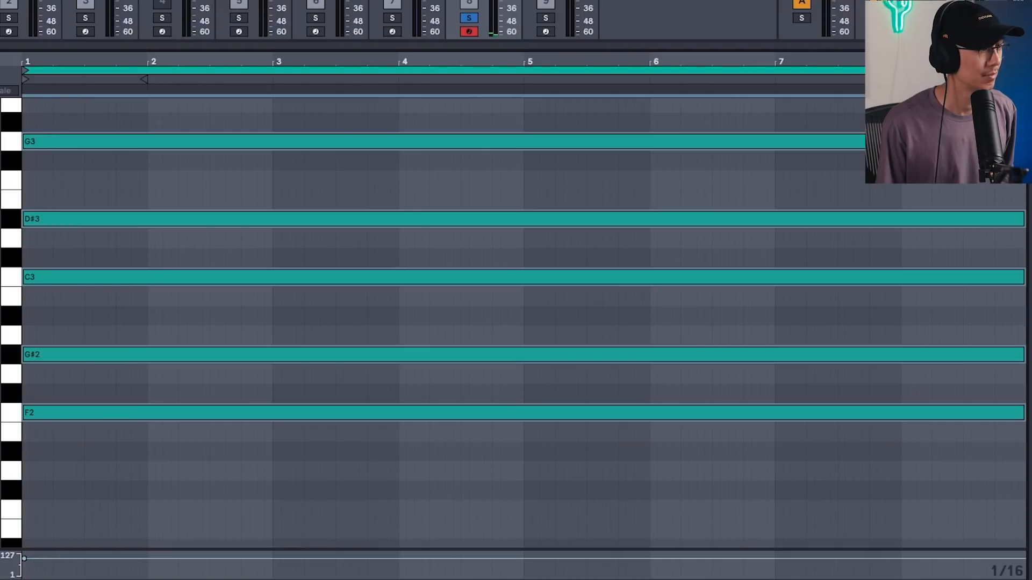
Set the chord notes' length to four bars, ending at bar 5.
{"action": "key", "text": "space"}
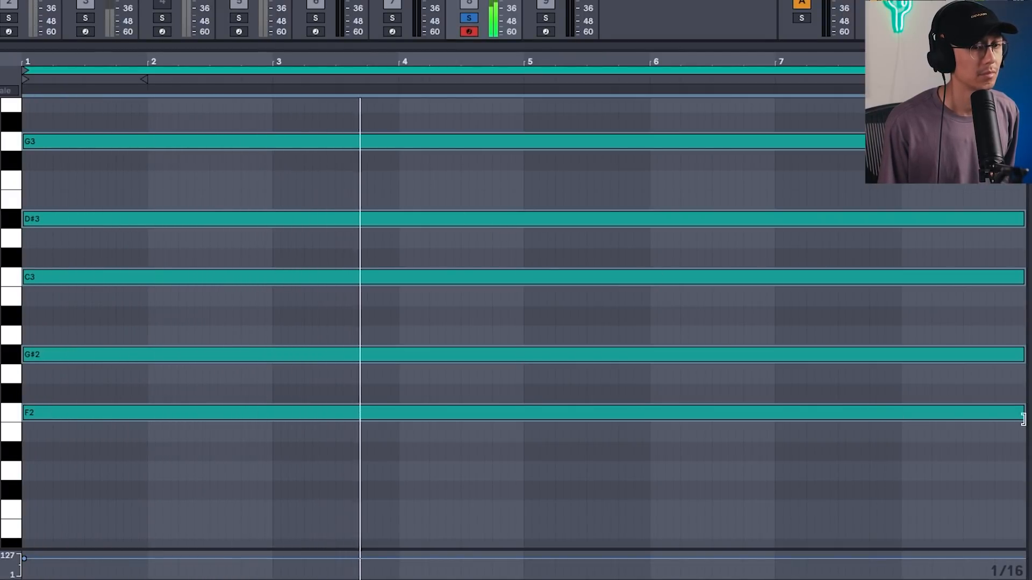
{"action": "left_click_drag", "start_coordinate": [1024, 419], "coordinate": [521, 421]}
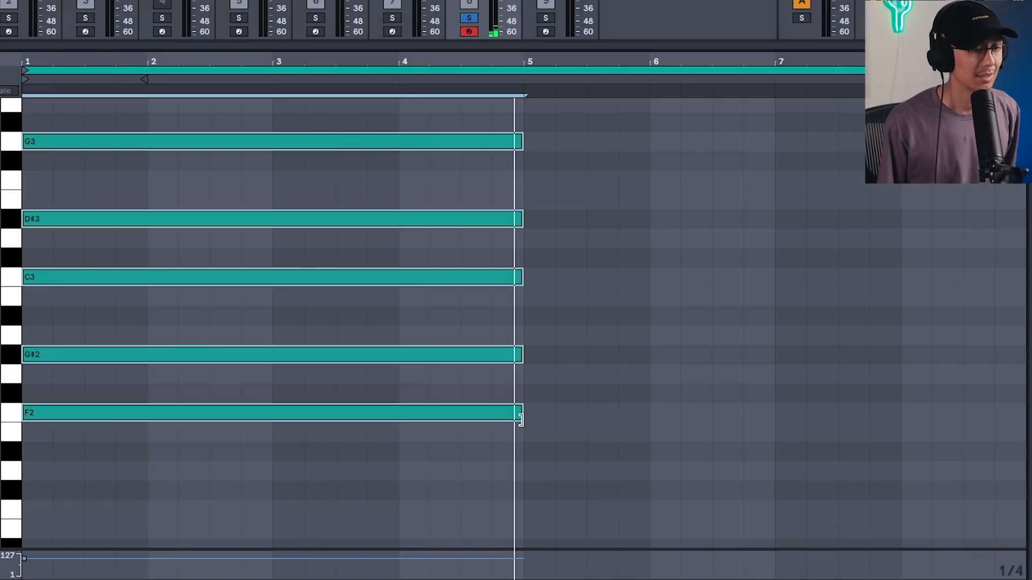
Copy the chord to bar 5 transposed up two semitones, with its root on G2, and play it back.
{"action": "left_click_drag", "start_coordinate": [54, 416], "coordinate": [552, 377]}
{"action": "key", "text": "space"}
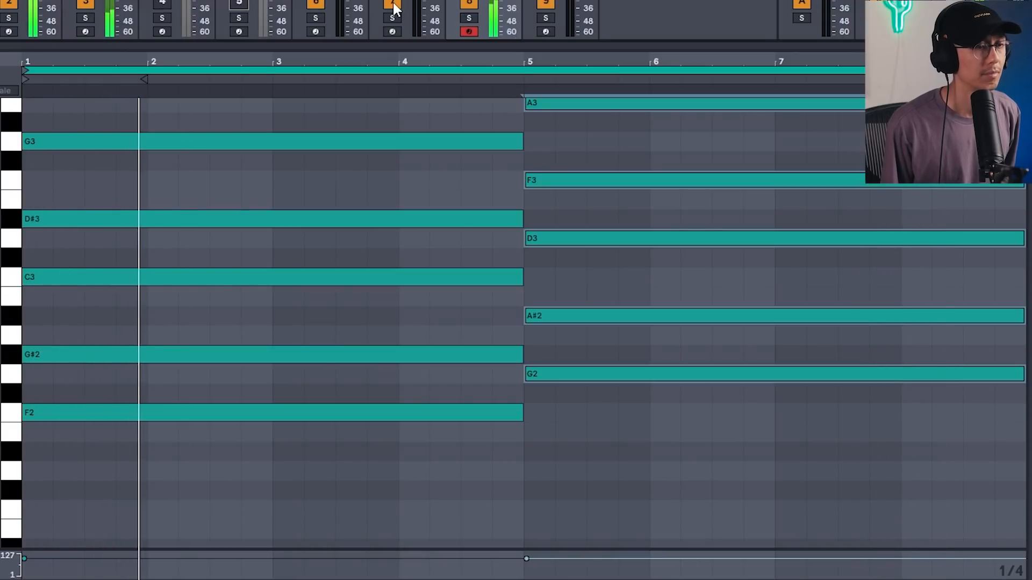
{"action": "scroll", "coordinate": [437, 274], "scroll_direction": "up", "scroll_amount": 2}
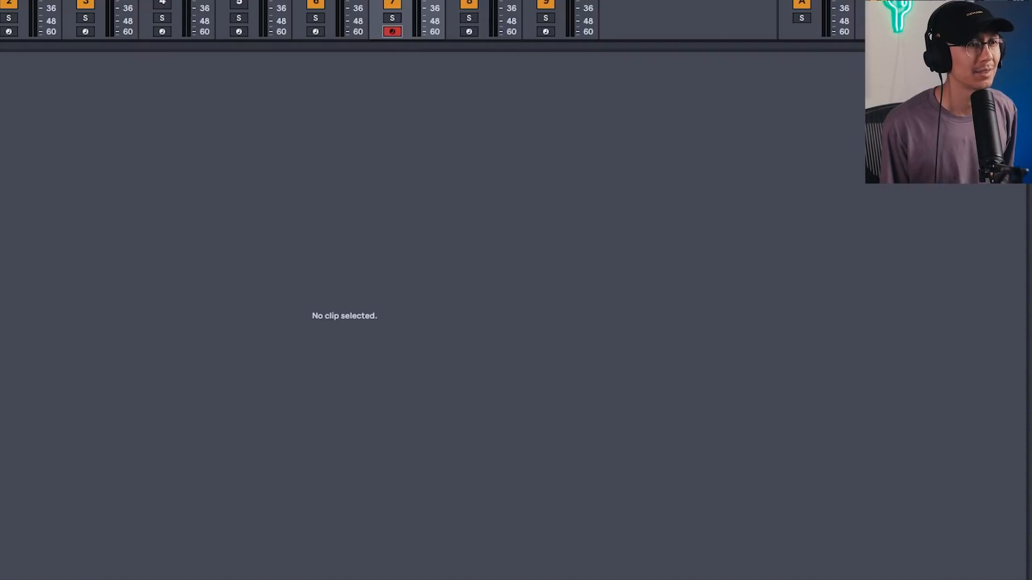
Solo the Absynth pad track (track 7) and start playback.
{"action": "key", "text": "shift+Tab"}
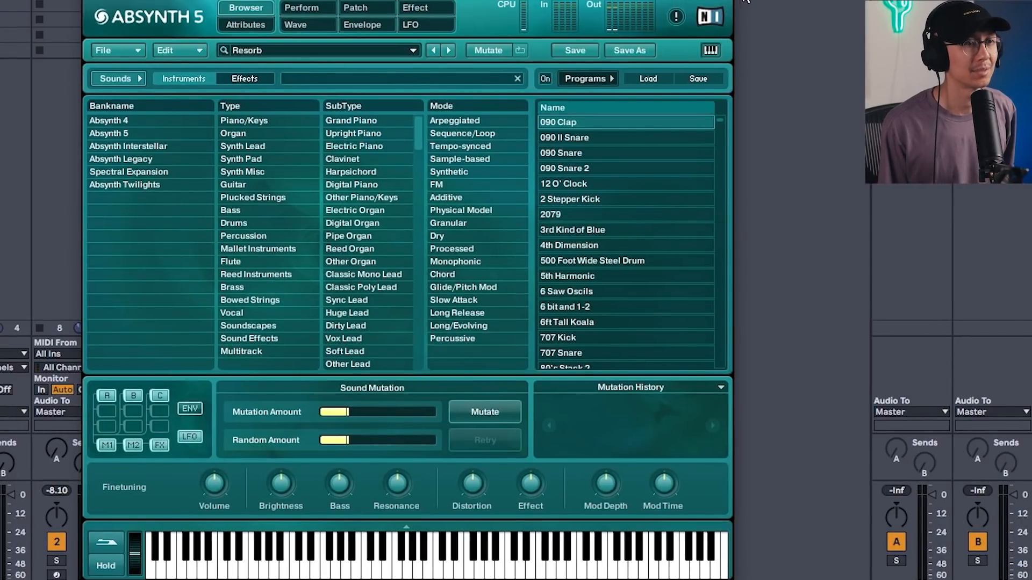
{"action": "key", "text": "super+w"}
{"action": "left_click", "coordinate": [316, 188]}
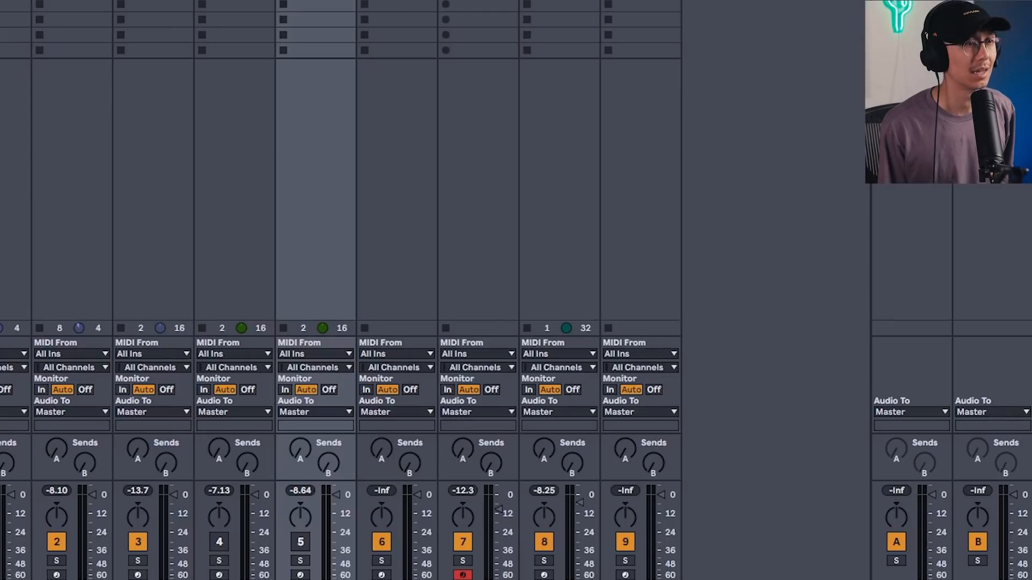
{"action": "left_click", "coordinate": [478, 188]}
{"action": "key", "text": "s"}
{"action": "key", "text": "space"}
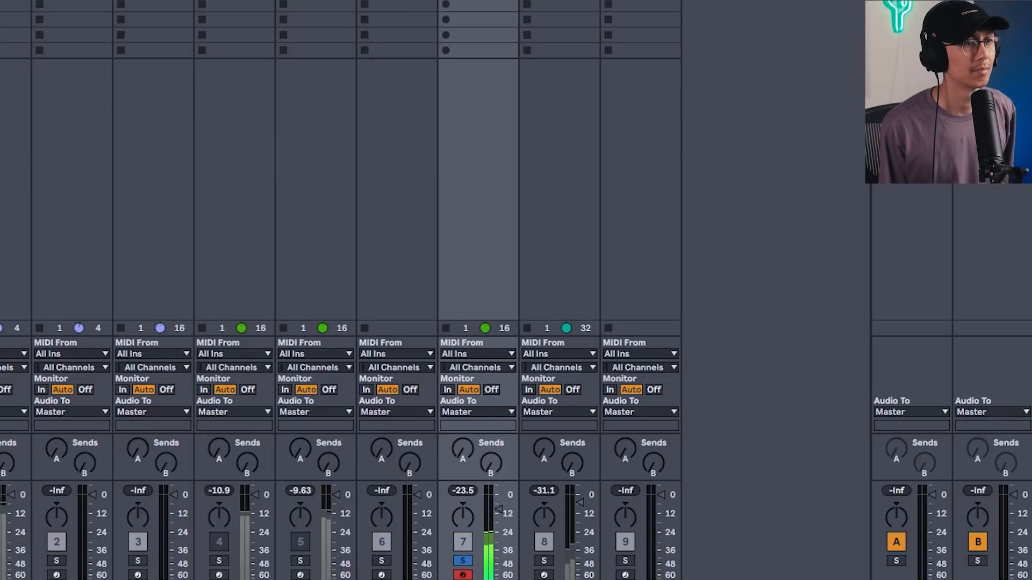
Select all notes in the chopped bass clip and transpose them up two octaves, then play it back.
{"action": "key", "text": "shift+Tab"}
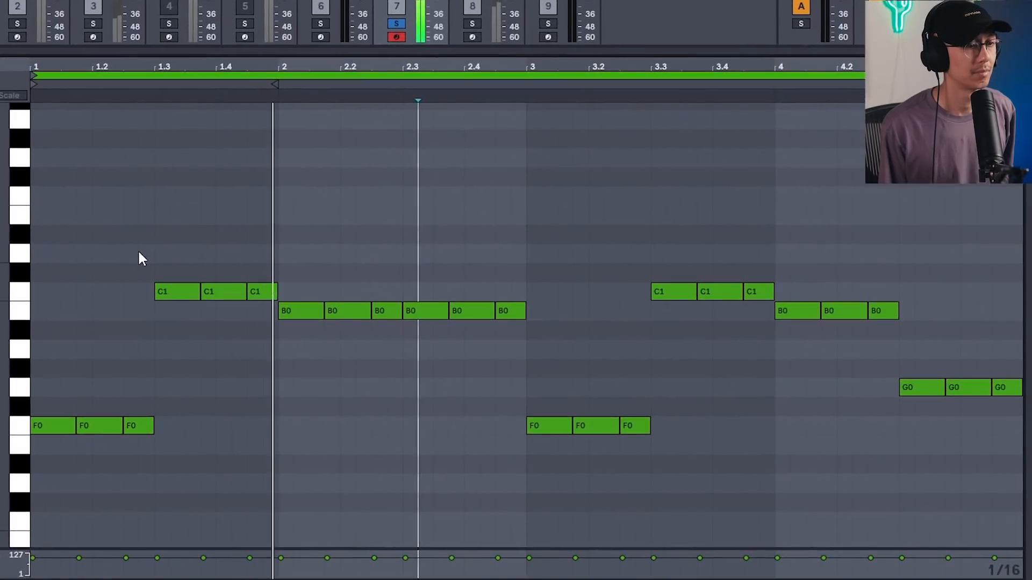
{"action": "left_click", "coordinate": [136, 237]}
{"action": "key", "text": "super+a"}
{"action": "key", "text": "shift+Up"}
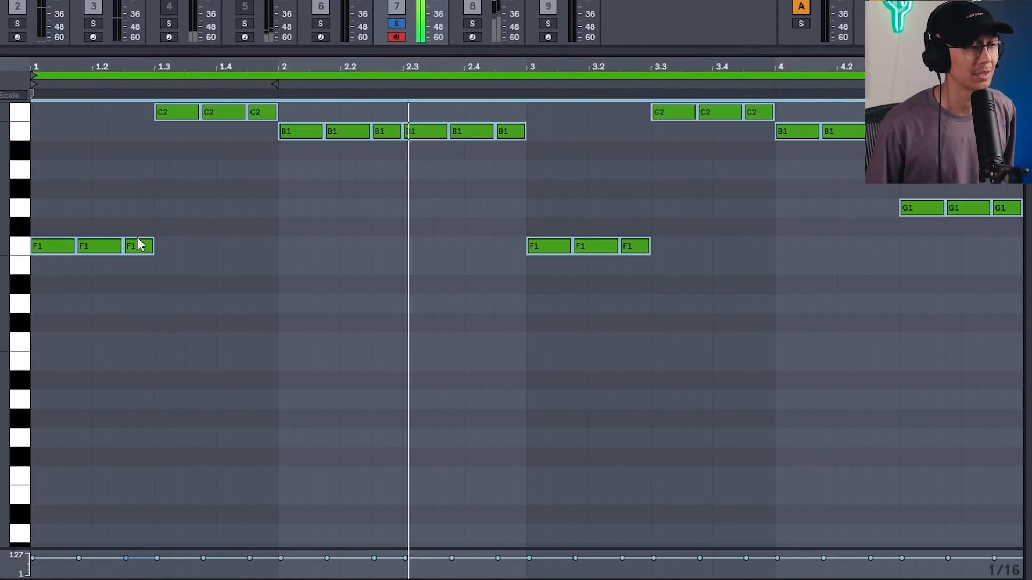
{"action": "key", "text": "shift+Up"}
{"action": "left_click_drag", "start_coordinate": [52, 437], "coordinate": [49, 304]}
{"action": "key", "text": "space"}
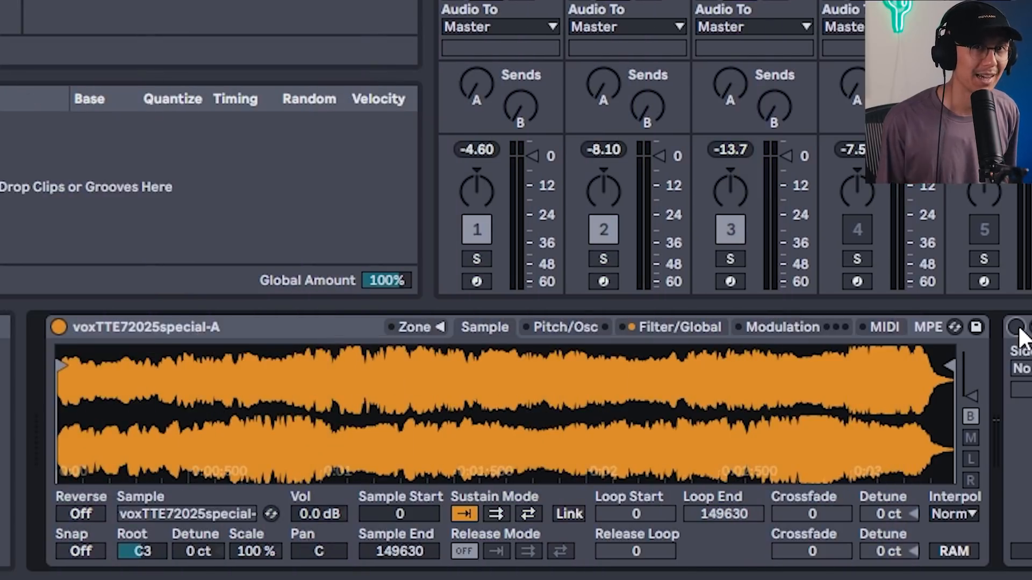
Examine the vocal sample in Simpler and the ShaperBox volume shape on that track.
{"action": "left_click", "coordinate": [218, 327]}
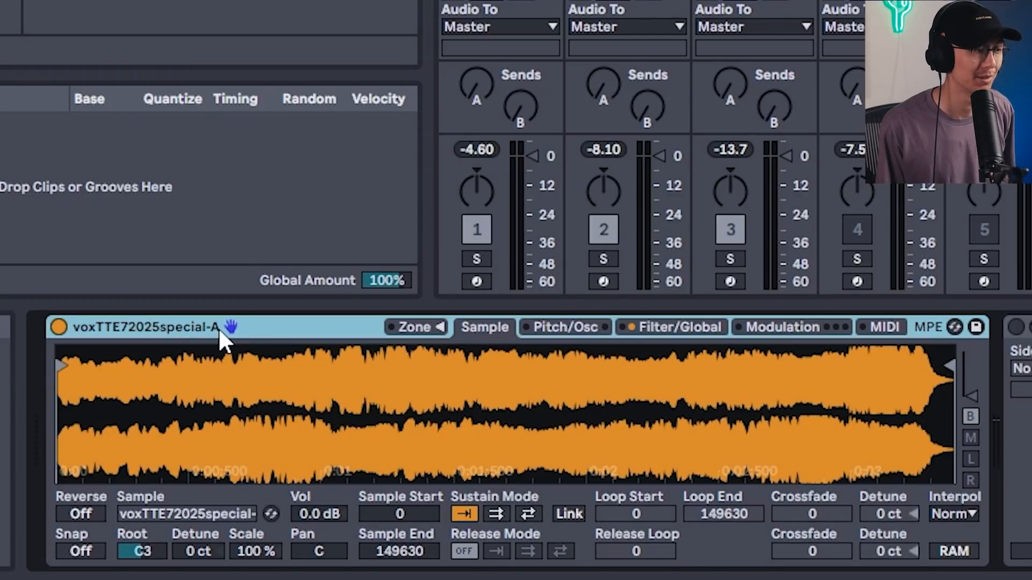
{"action": "key", "text": "space"}
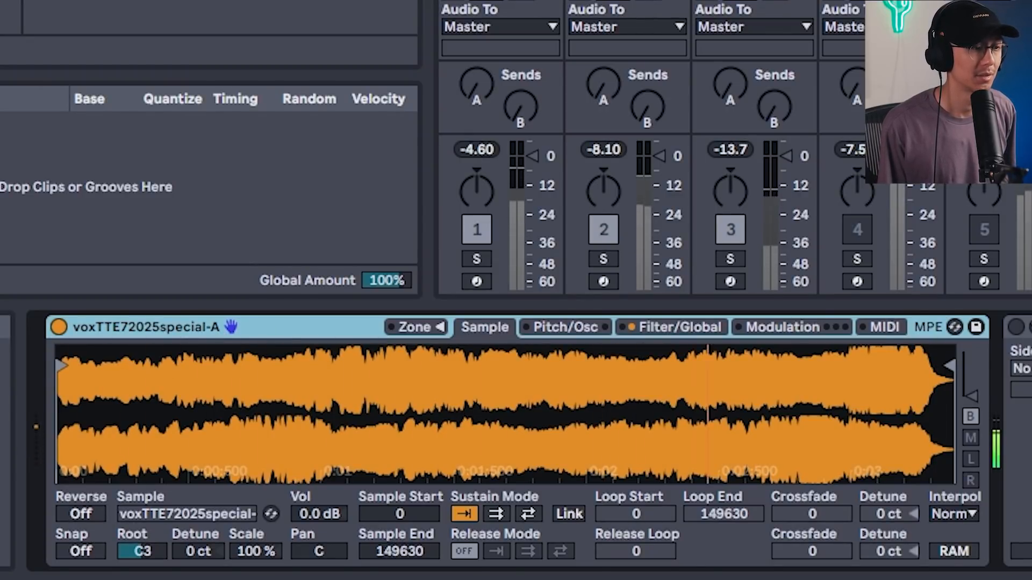
{"action": "left_click", "coordinate": [1022, 344]}
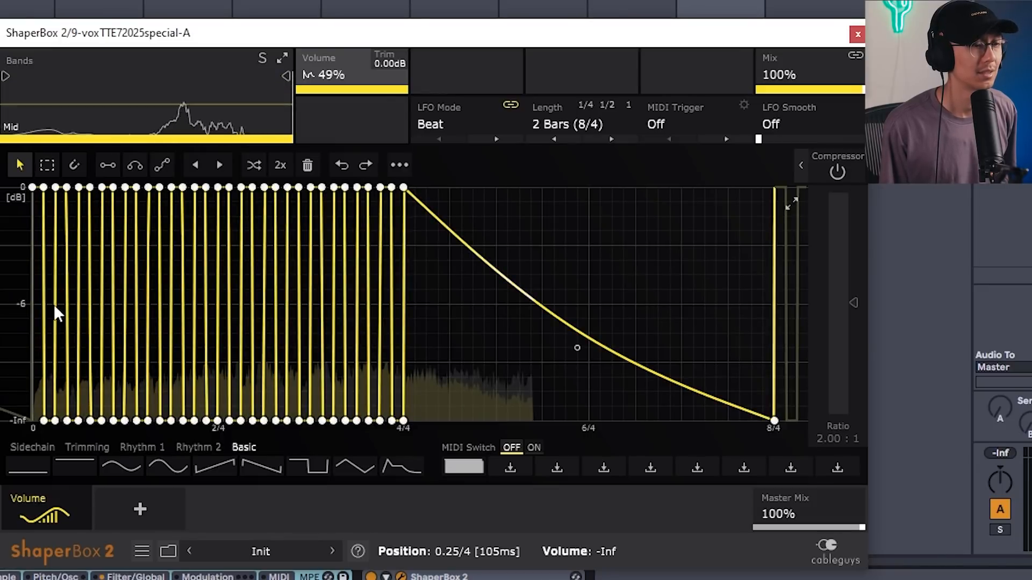
{"action": "key", "text": "ctrl+alt+p"}
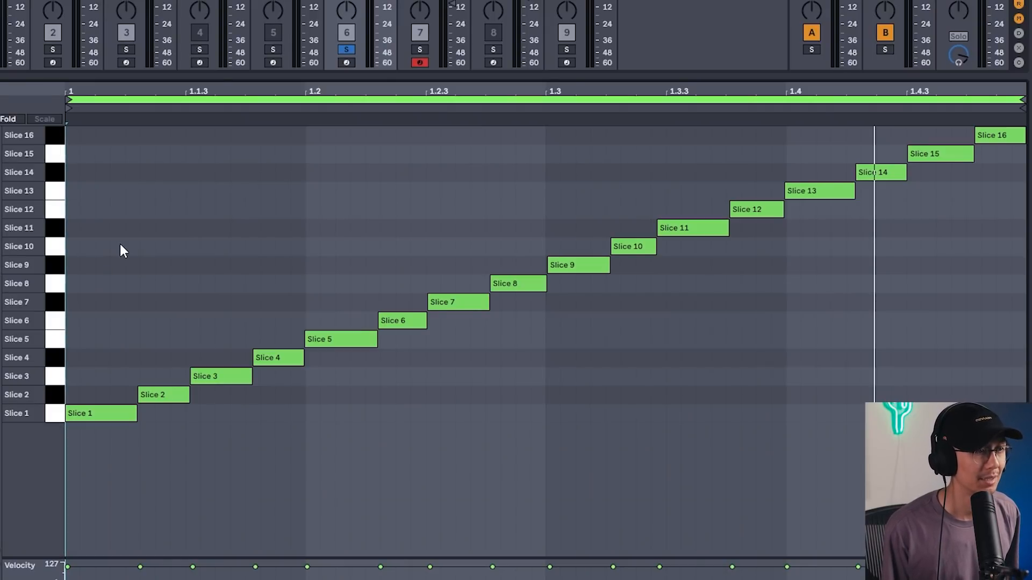
Play the sliced vocal clip and duplicate its sixteen slice notes into a second bar.
{"action": "left_click", "coordinate": [172, 185]}
{"action": "key", "text": "space"}
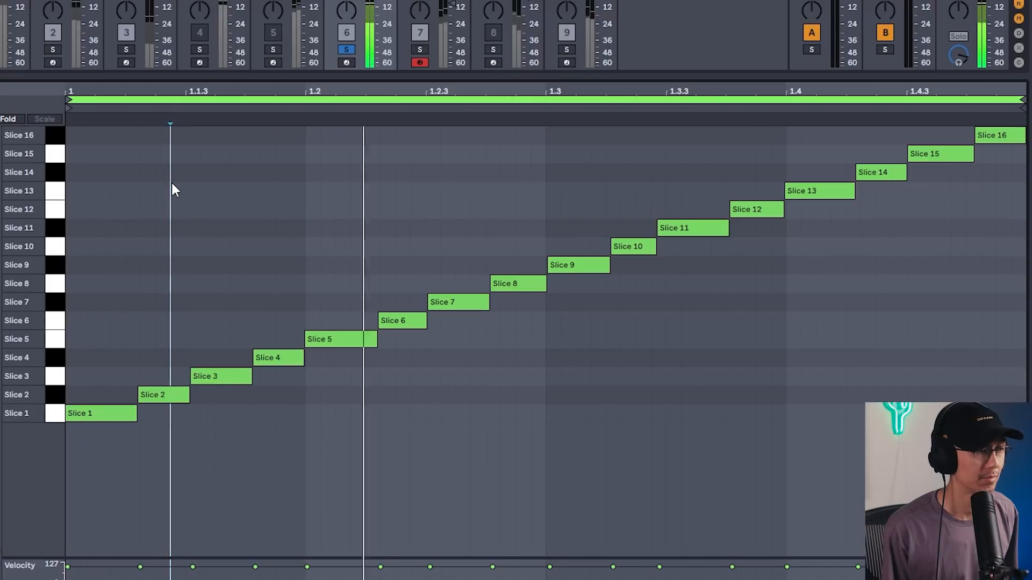
{"action": "key", "text": "space"}
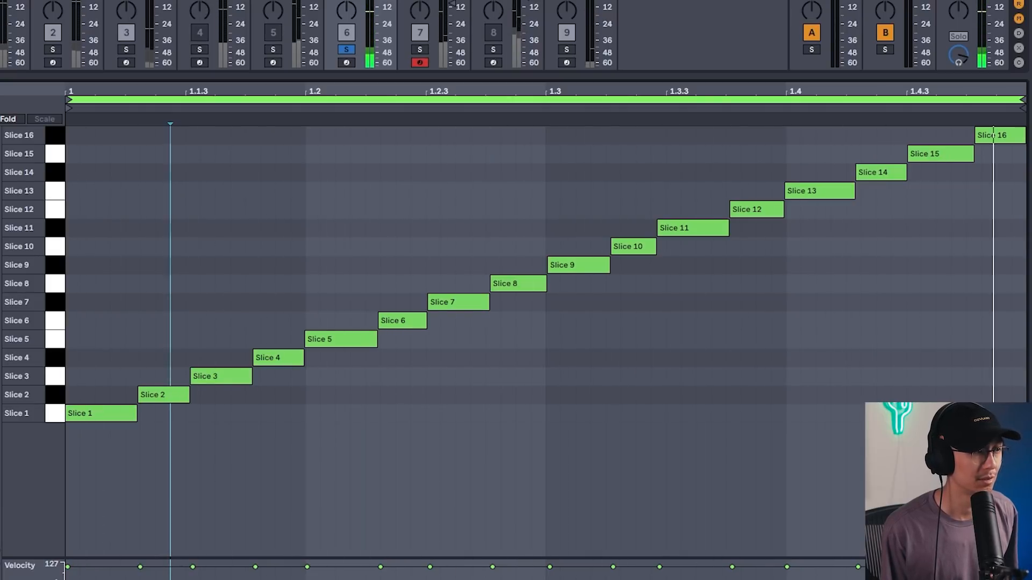
{"action": "key", "text": "ctrl+d"}
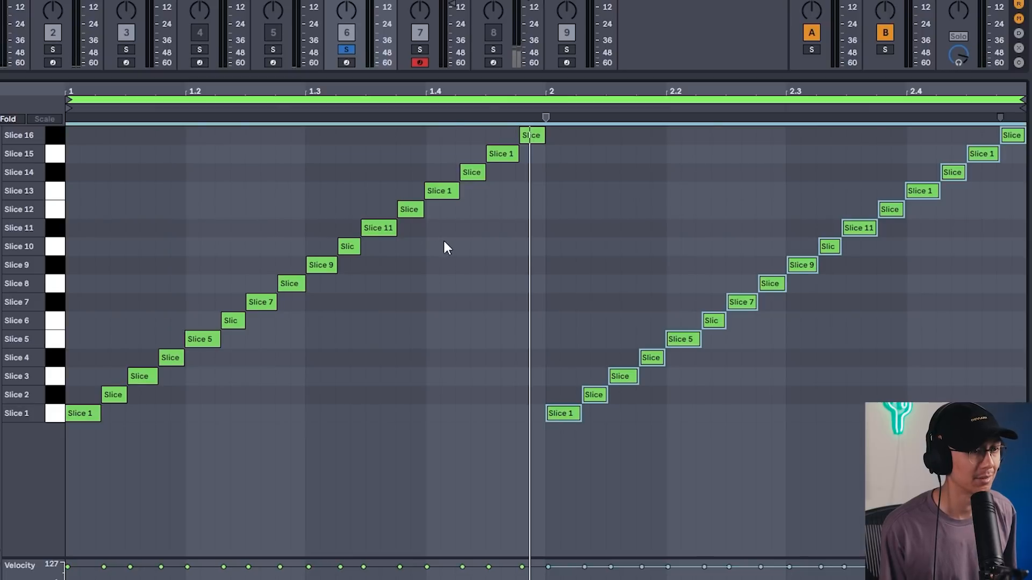
Move the final slices of the first bar later and delete the excess slice notes.
{"action": "left_click_drag", "start_coordinate": [442, 234], "coordinate": [529, 130]}
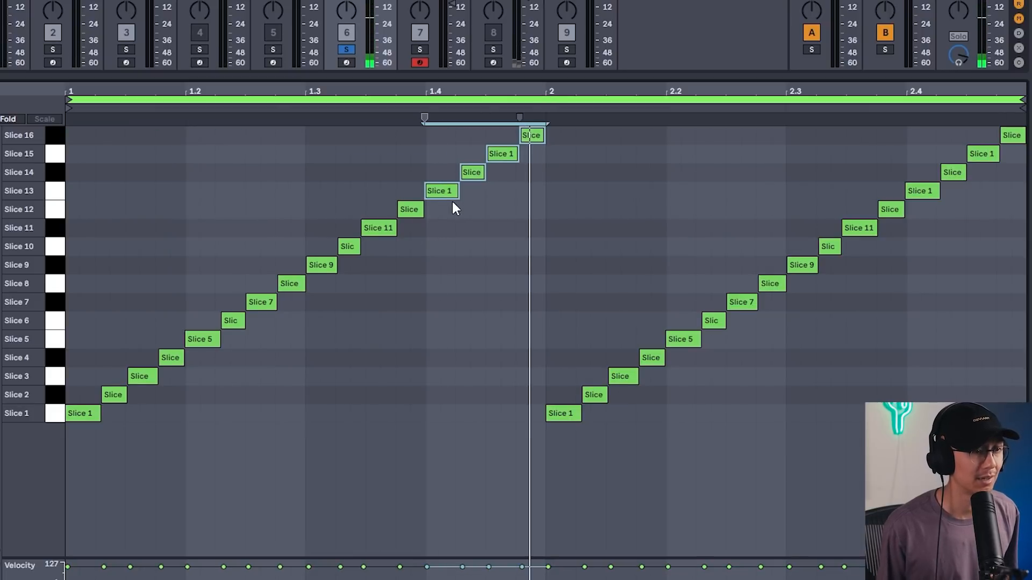
{"action": "left_click_drag", "start_coordinate": [445, 197], "coordinate": [489, 196]}
{"action": "mouse_move", "coordinate": [583, 196]}
{"action": "left_mouse_down"}
{"action": "mouse_move", "coordinate": [588, 117]}
{"action": "mouse_move", "coordinate": [578, 110]}
{"action": "left_mouse_up"}
{"action": "key", "text": "Delete"}
Delete slices 11 and 12 from the first bar.
{"action": "left_click", "coordinate": [386, 228]}
{"action": "left_click_drag", "start_coordinate": [422, 164], "coordinate": [392, 247]}
{"action": "key", "text": "Delete"}
Duplicate slices 1 to 4 and place the copy after slice 10 in the first bar.
{"action": "left_click", "coordinate": [167, 334]}
{"action": "left_click_drag", "start_coordinate": [166, 329], "coordinate": [84, 422]}
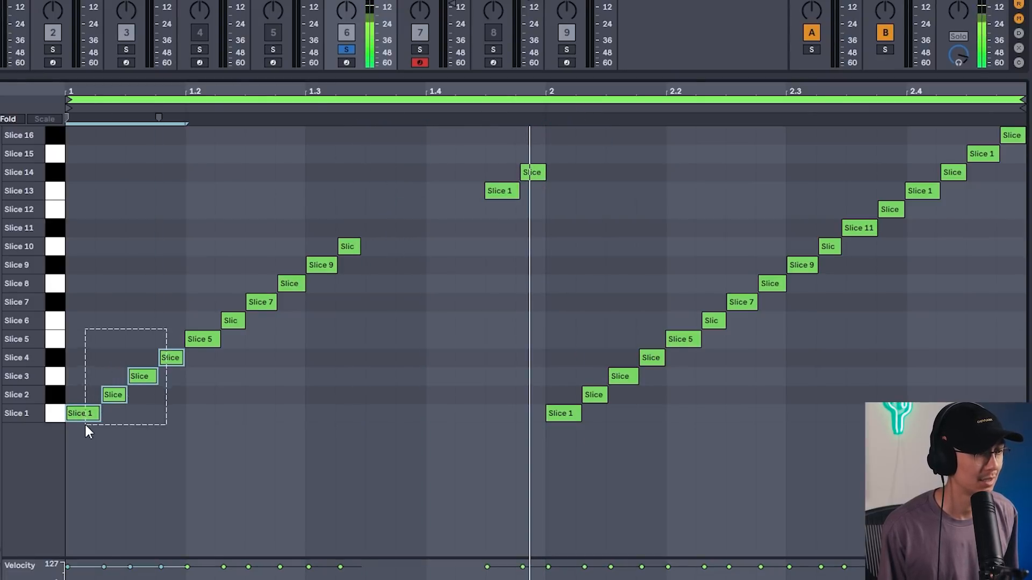
{"action": "key", "text": "ctrl+d"}
{"action": "mouse_move", "coordinate": [403, 423]}
{"action": "left_mouse_down"}
{"action": "mouse_move", "coordinate": [369, 418]}
{"action": "mouse_move", "coordinate": [392, 420]}
{"action": "left_mouse_up"}
{"action": "left_click", "coordinate": [328, 157]}
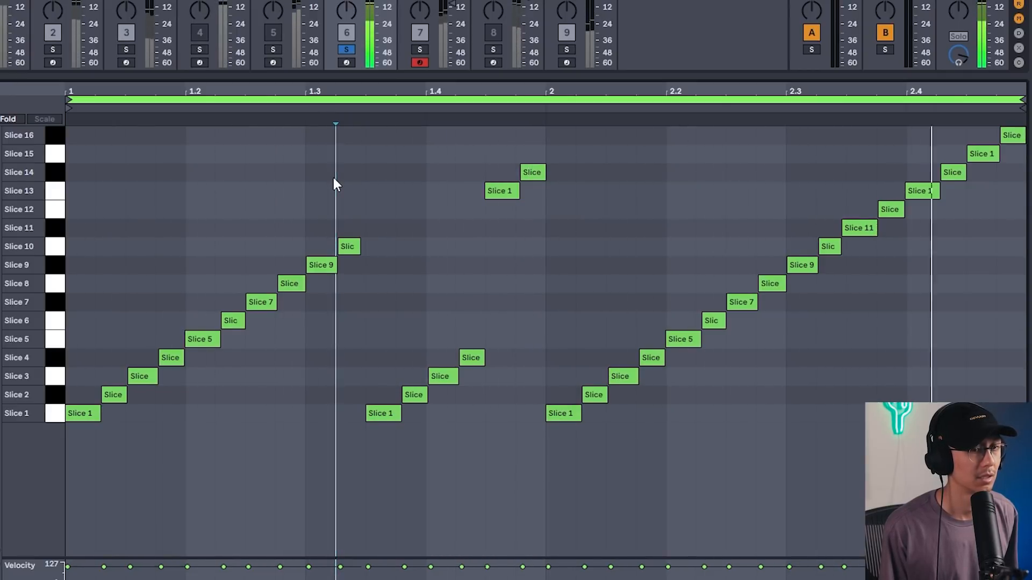
Open and review the Samplex and Pro-Q 3 effects on the sliced vocal track during playback.
{"action": "double_click", "coordinate": [349, 69]}
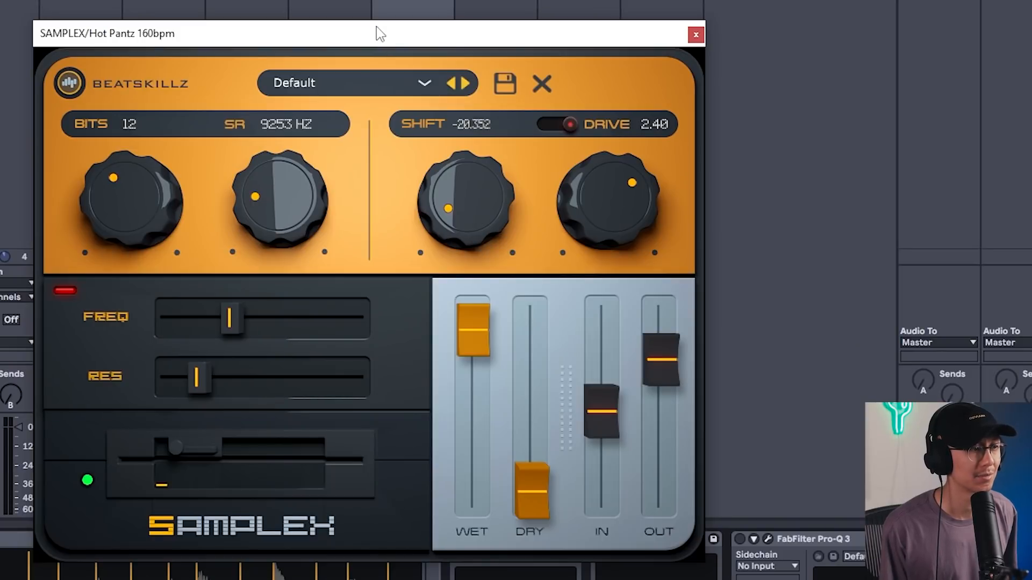
{"action": "left_click_drag", "start_coordinate": [375, 26], "coordinate": [378, 6]}
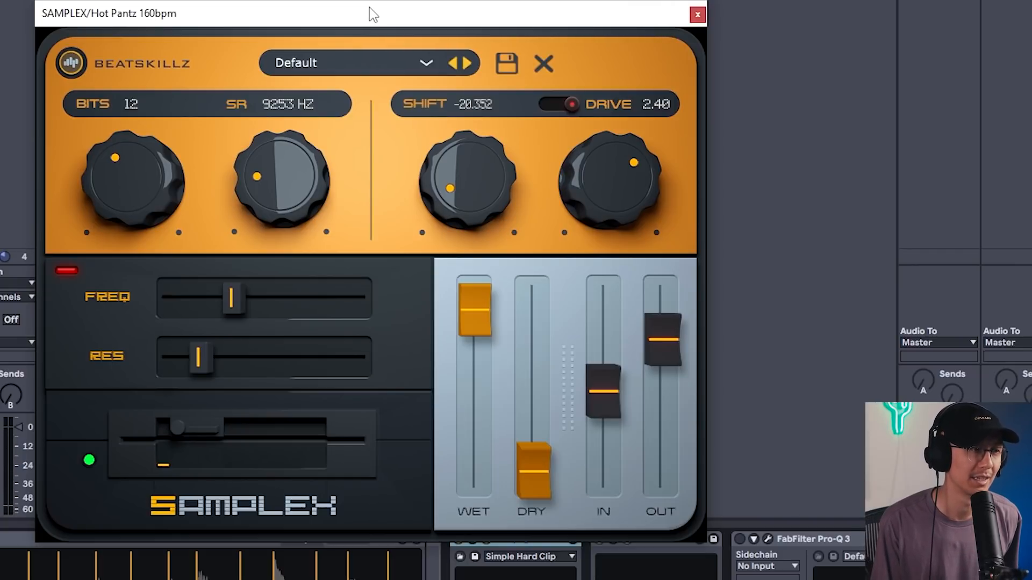
{"action": "left_click", "coordinate": [767, 539]}
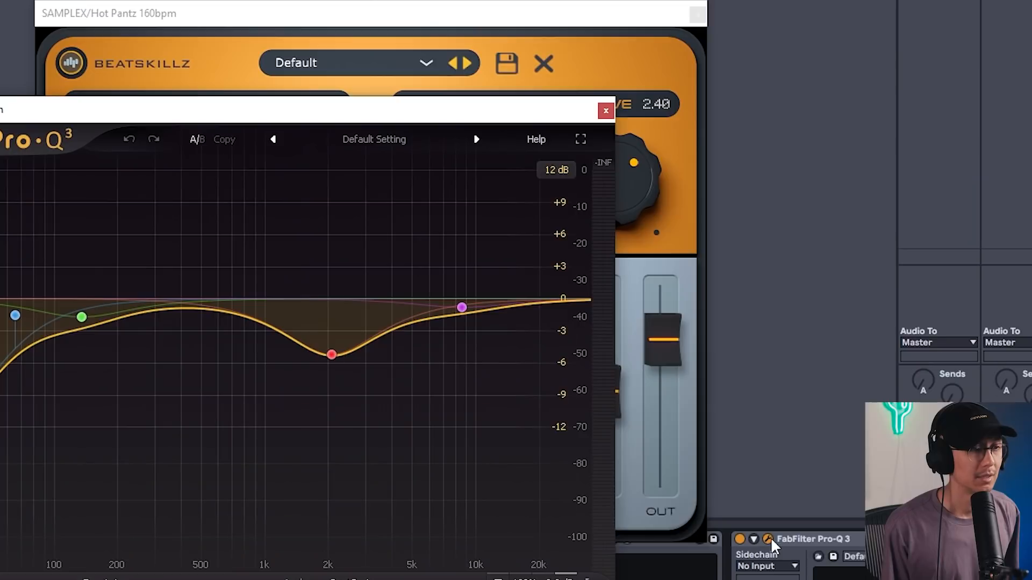
{"action": "left_click_drag", "start_coordinate": [442, 108], "coordinate": [587, 48]}
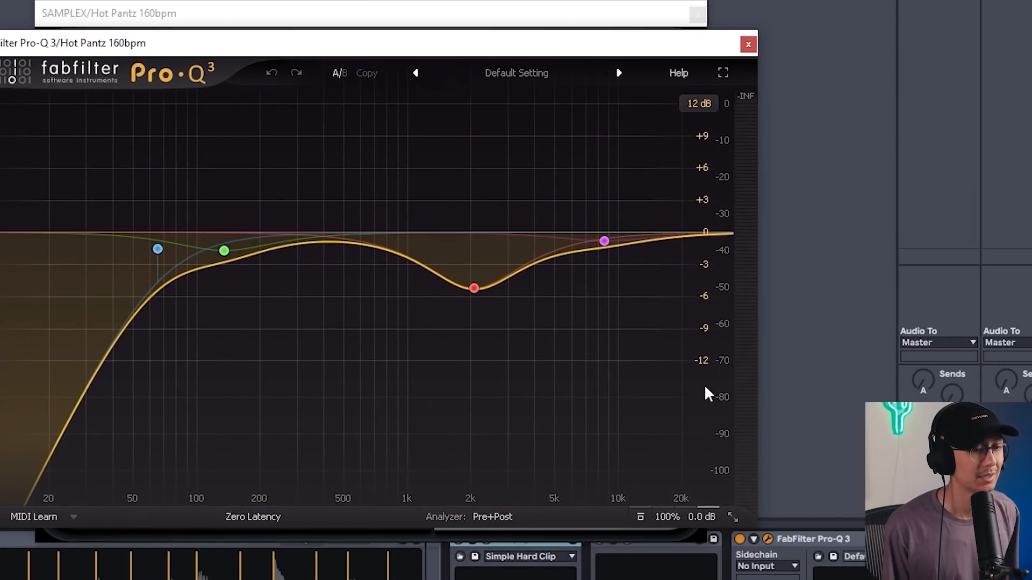
{"action": "key", "text": "space"}
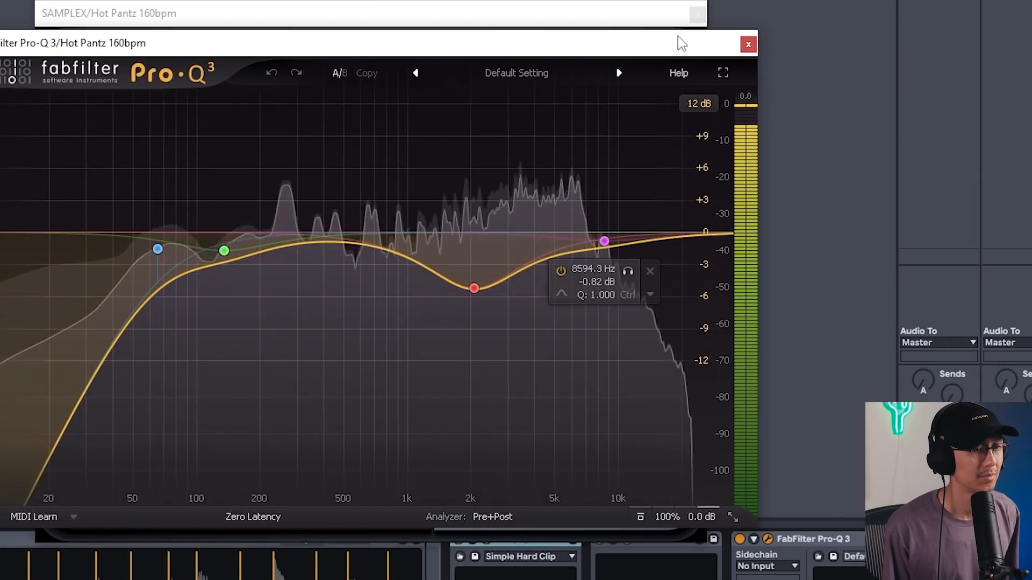
{"action": "left_click", "coordinate": [748, 45]}
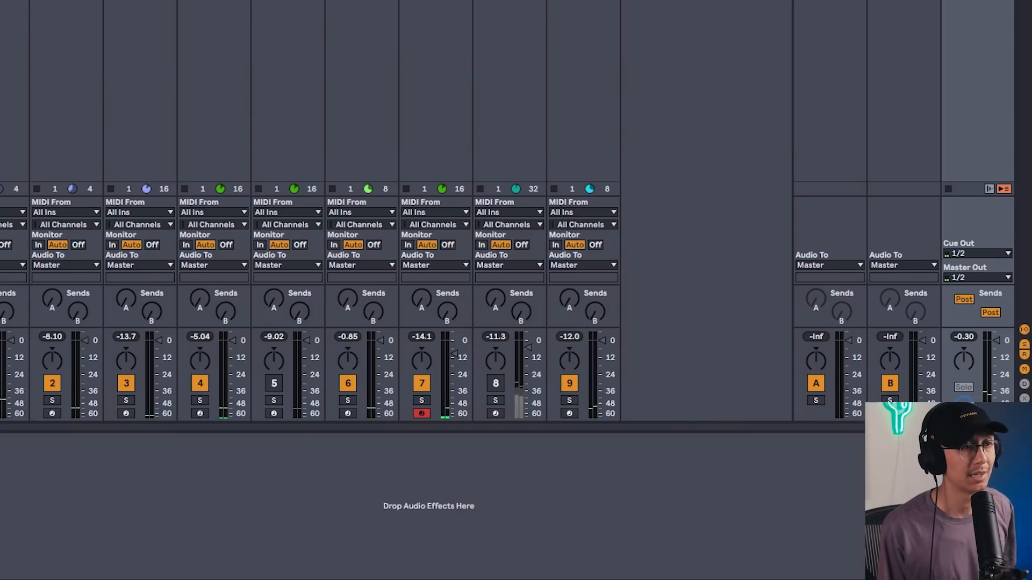
Open the bass track's clip in the piano roll and play it back.
{"action": "double_click", "coordinate": [362, 3]}
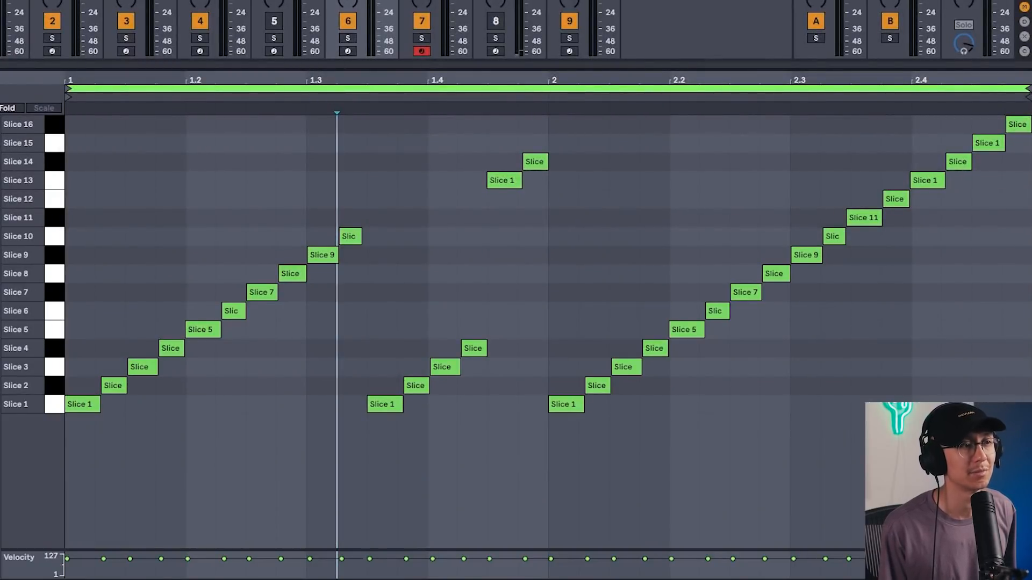
{"action": "left_click", "coordinate": [214, 2]}
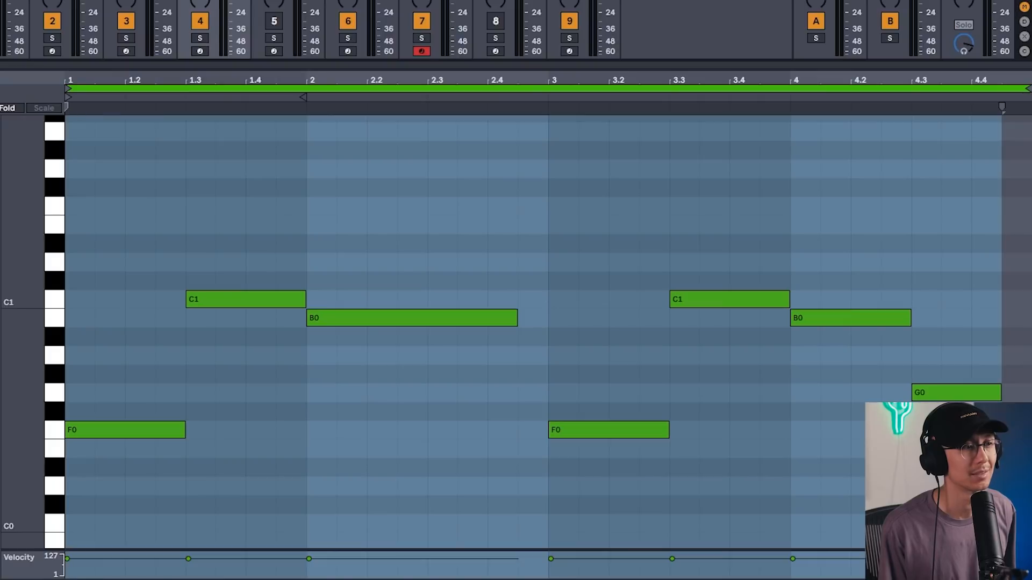
{"action": "key", "text": "space"}
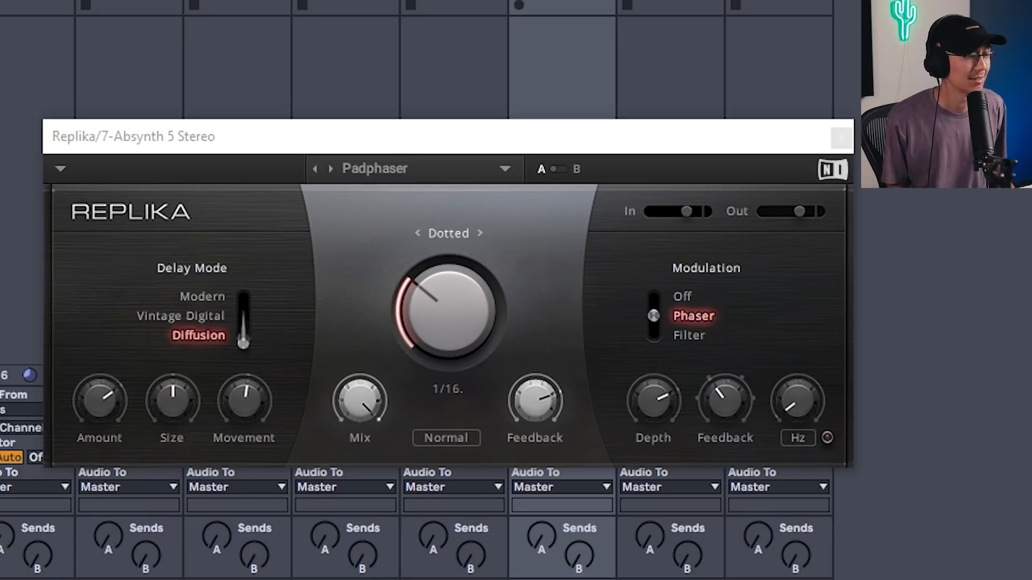
Review the Replika delay settings on the Absynth track.
{"action": "left_click", "coordinate": [466, 150]}
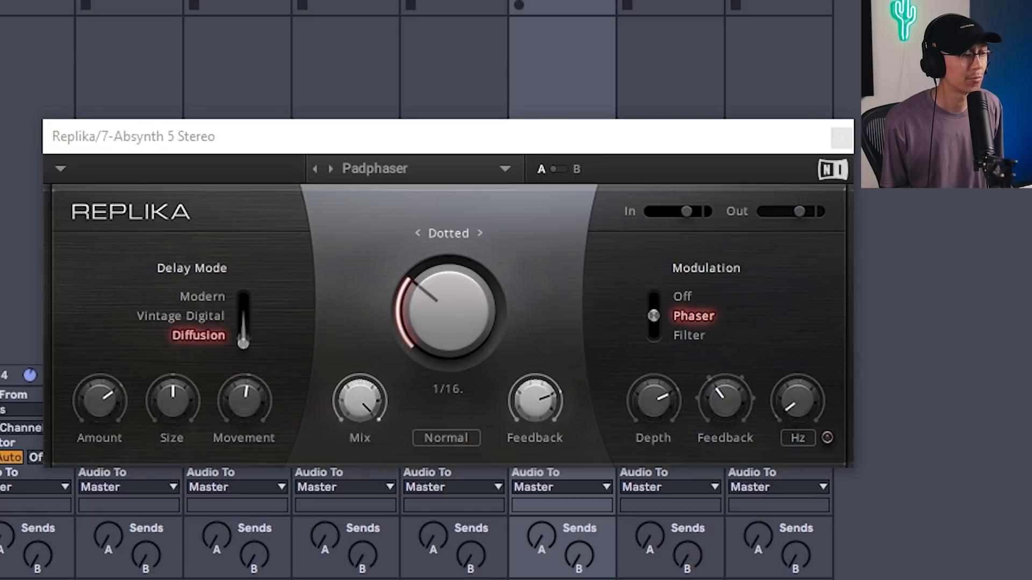
{"action": "left_click", "coordinate": [353, 131]}
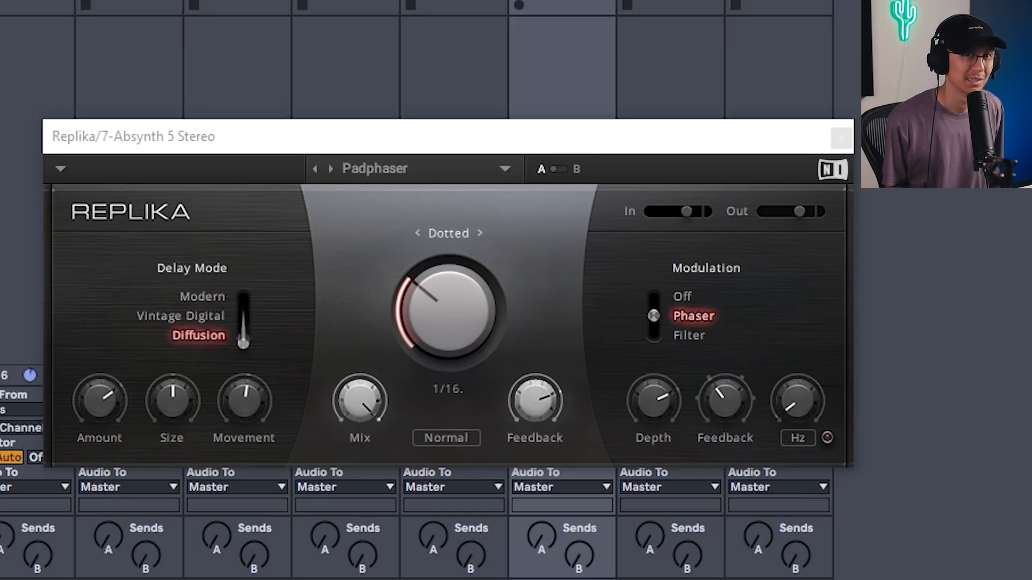
Try adjusting Replika's Size knob to 7.70 and switching the delay mode to Modern.
{"action": "left_click_drag", "start_coordinate": [189, 379], "coordinate": [189, 414]}
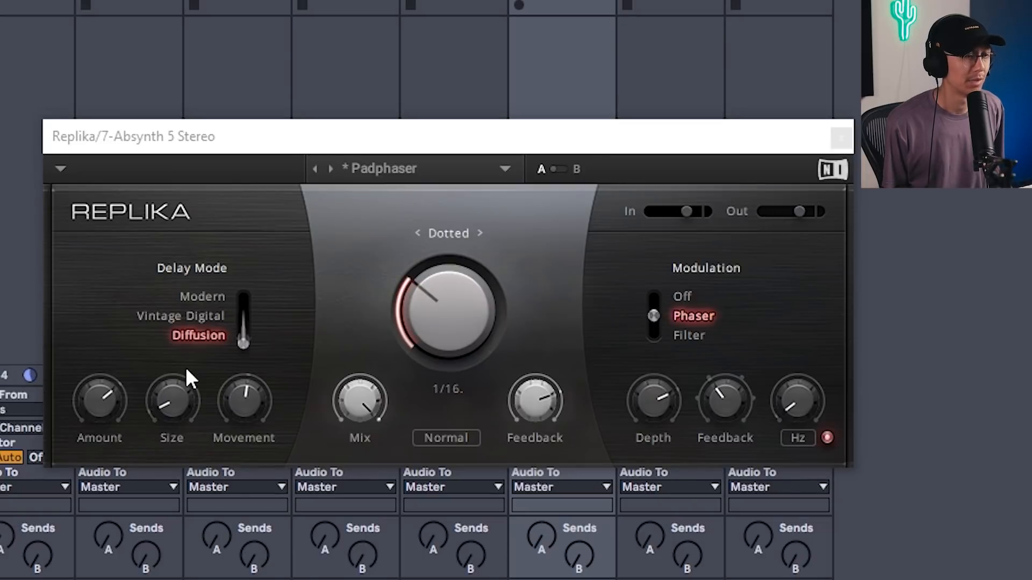
{"action": "left_click", "coordinate": [272, 144]}
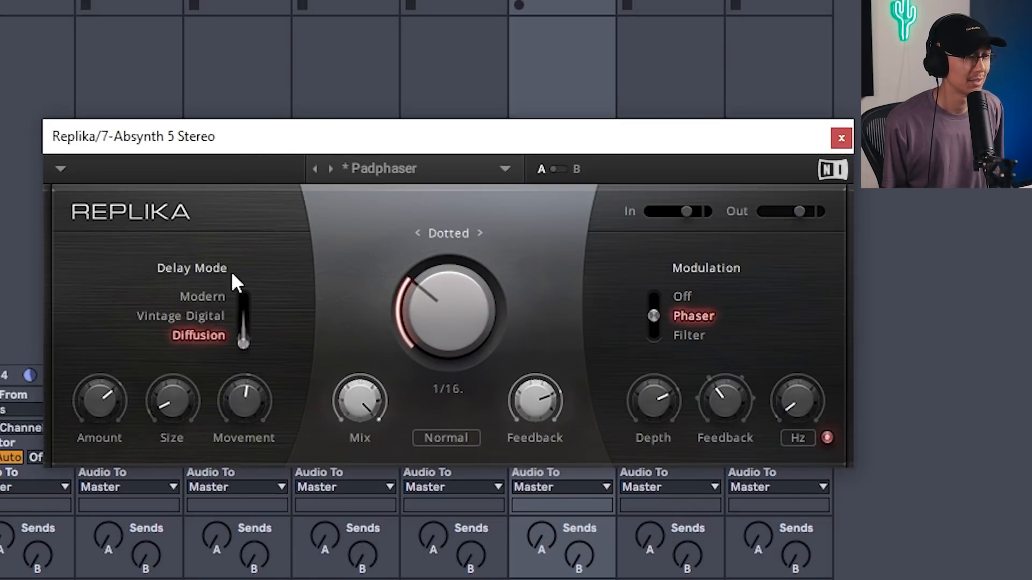
{"action": "left_click_drag", "start_coordinate": [169, 411], "coordinate": [170, 390]}
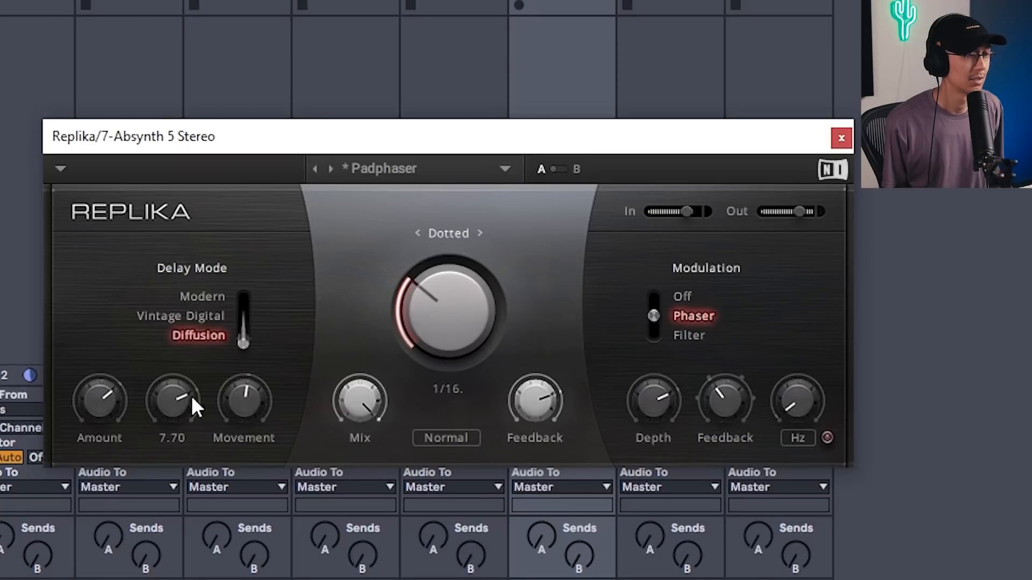
{"action": "left_click_drag", "start_coordinate": [241, 399], "coordinate": [242, 399]}
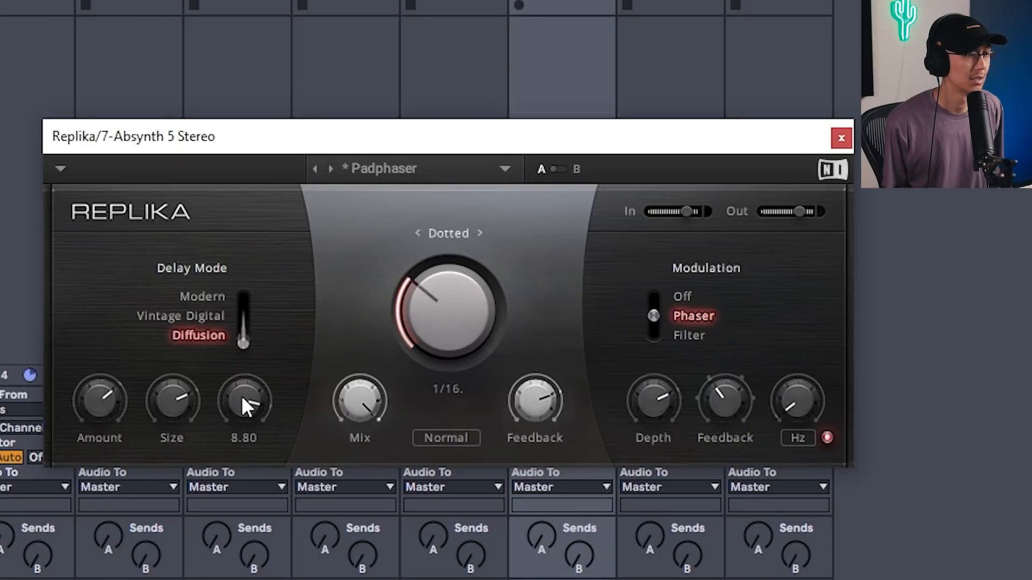
{"action": "left_click_drag", "start_coordinate": [243, 342], "coordinate": [243, 288]}
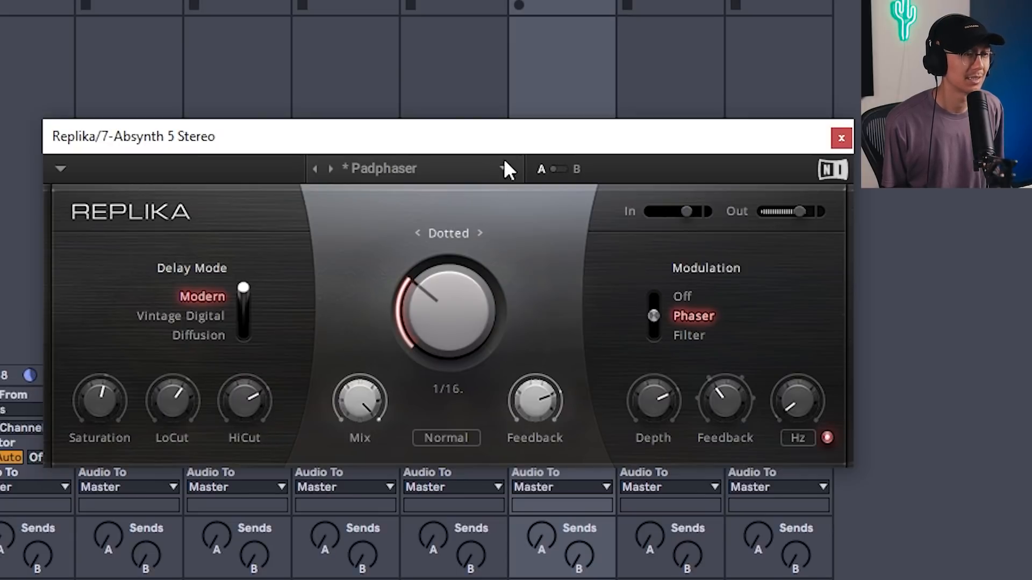
Load the Hunter preset in Replika on the Absynth track.
{"action": "left_click", "coordinate": [315, 168]}
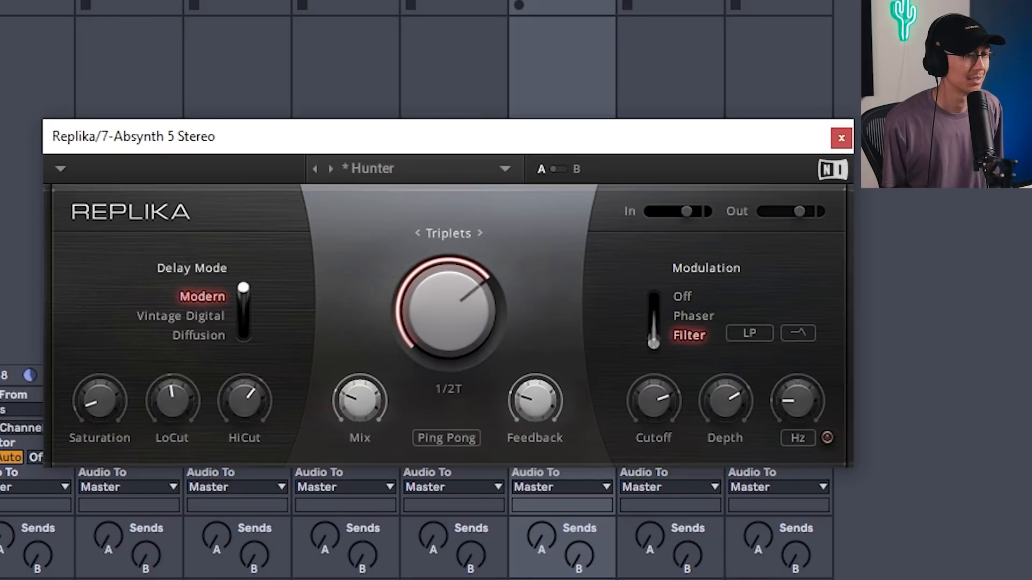
{"action": "left_click_drag", "start_coordinate": [447, 312], "coordinate": [447, 308]}
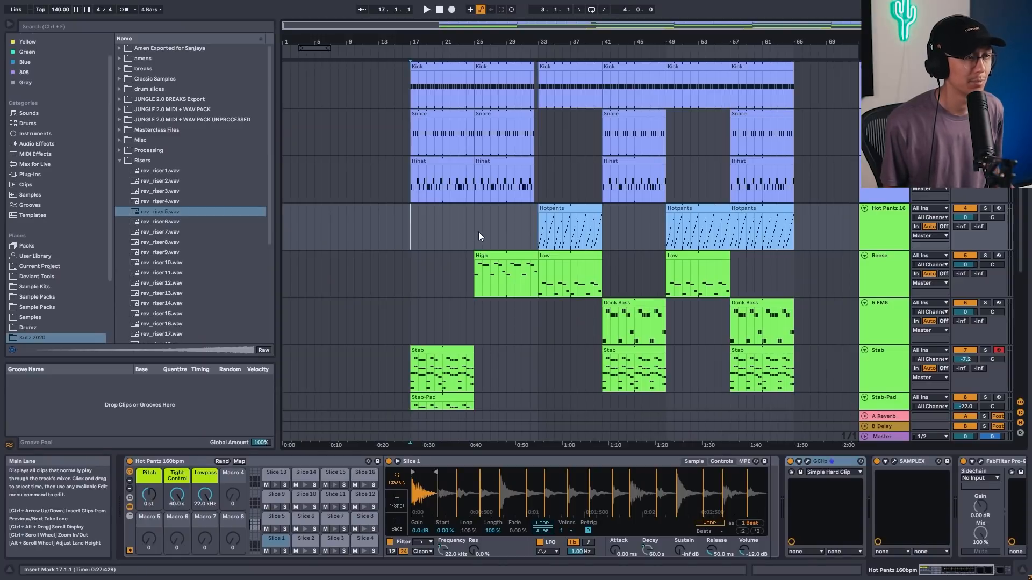
Set the arrangement playback position to bar 17 and then bar 33 to audition the layered tracks.
{"action": "left_click_drag", "start_coordinate": [530, 223], "coordinate": [433, 223]}
{"action": "left_click", "coordinate": [536, 227]}
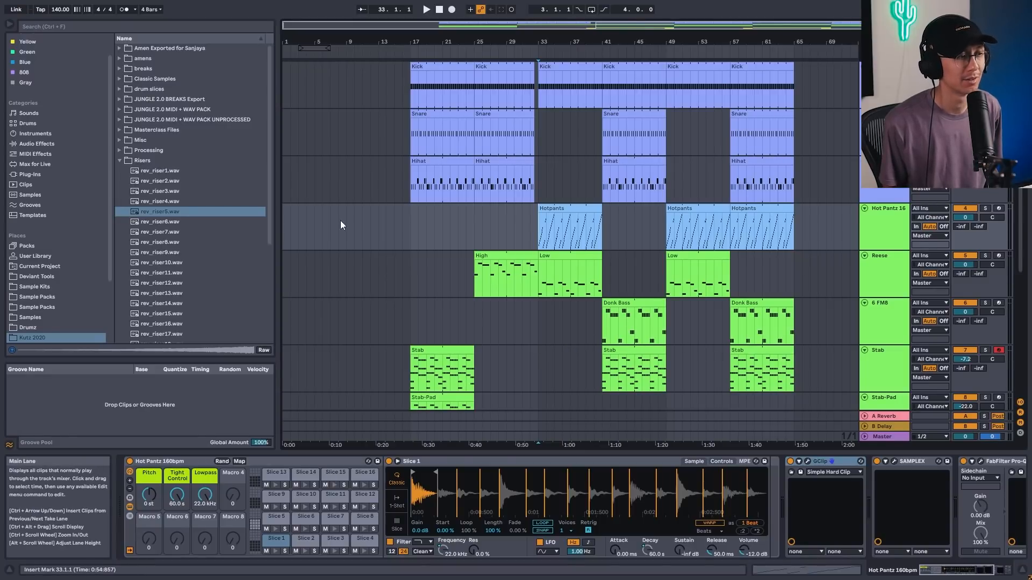
{"action": "left_click", "coordinate": [408, 215]}
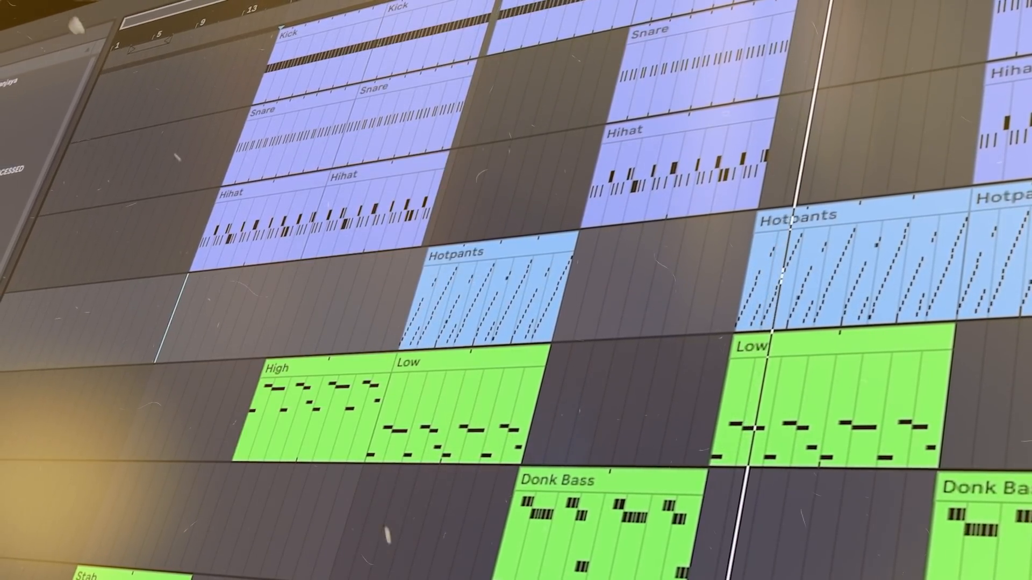
Select sections of the Hotpants and drum lanes to review the arrangement.
{"action": "left_click_drag", "start_coordinate": [402, 308], "coordinate": [1029, 258]}
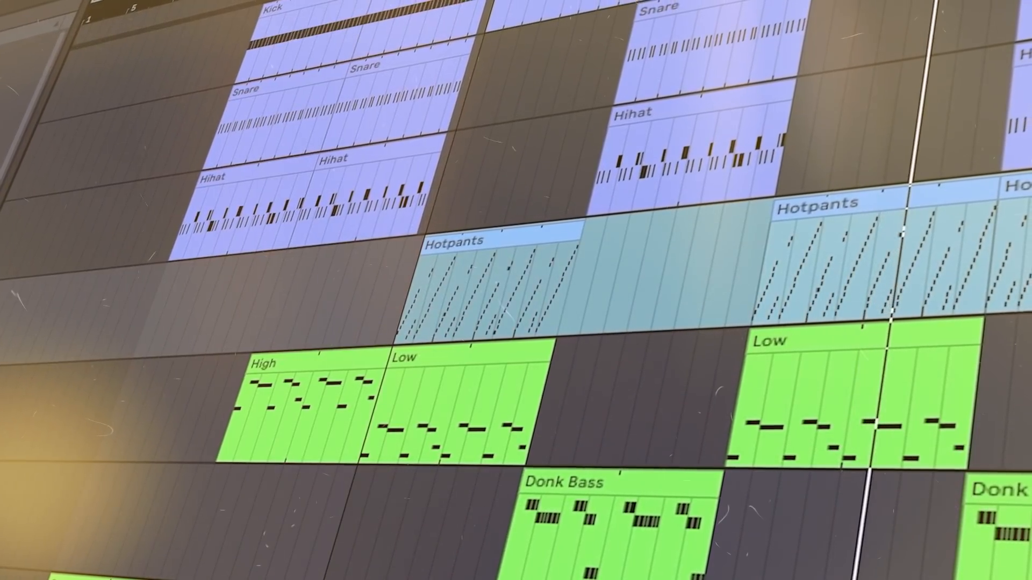
{"action": "left_click", "coordinate": [377, 407]}
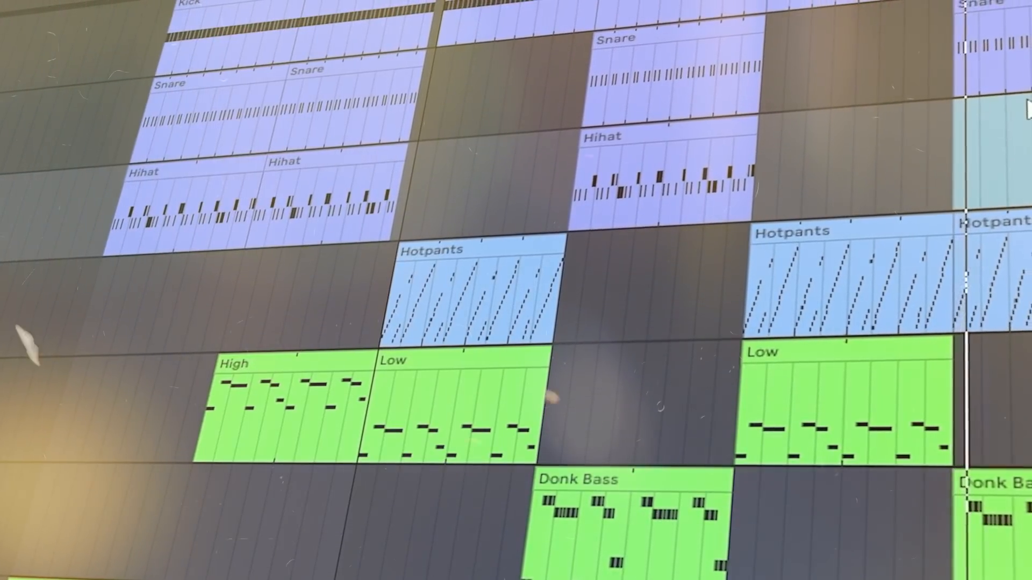
{"action": "left_click", "coordinate": [994, 121]}
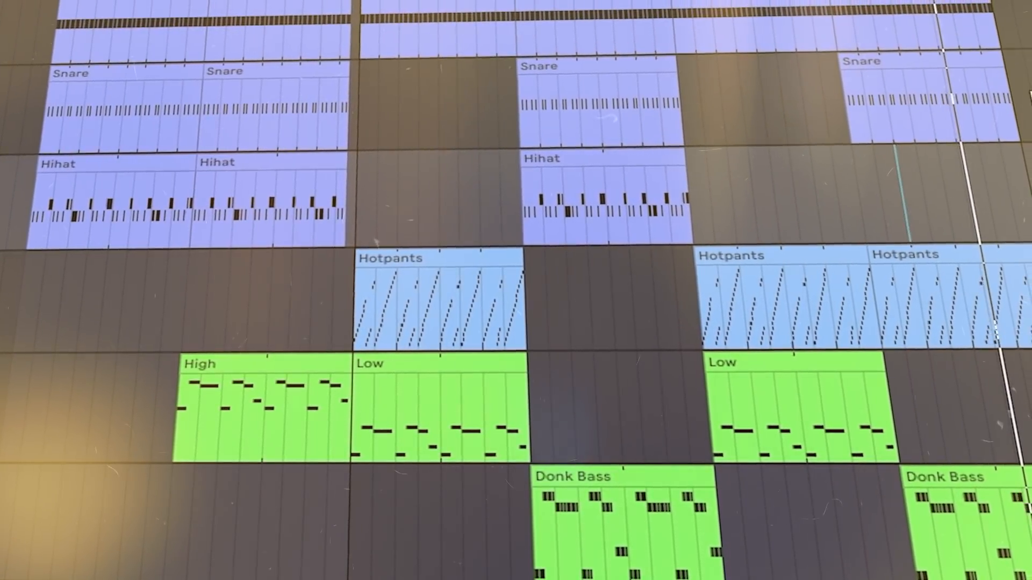
{"action": "mouse_move", "coordinate": [990, 1]}
{"action": "left_mouse_down"}
{"action": "mouse_move", "coordinate": [971, 108]}
{"action": "mouse_move", "coordinate": [951, 118]}
{"action": "left_mouse_up"}
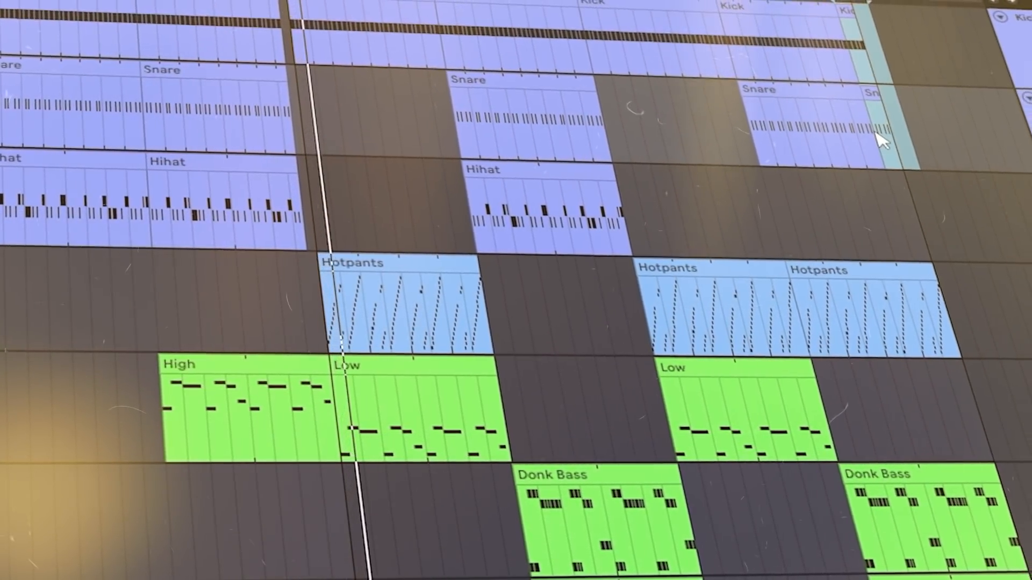
{"action": "left_click", "coordinate": [949, 148]}
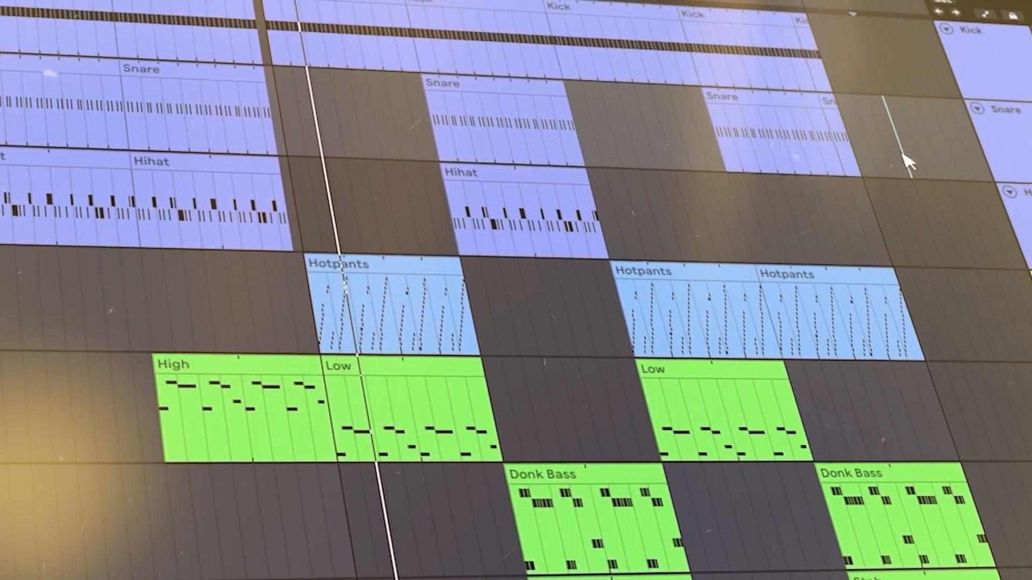